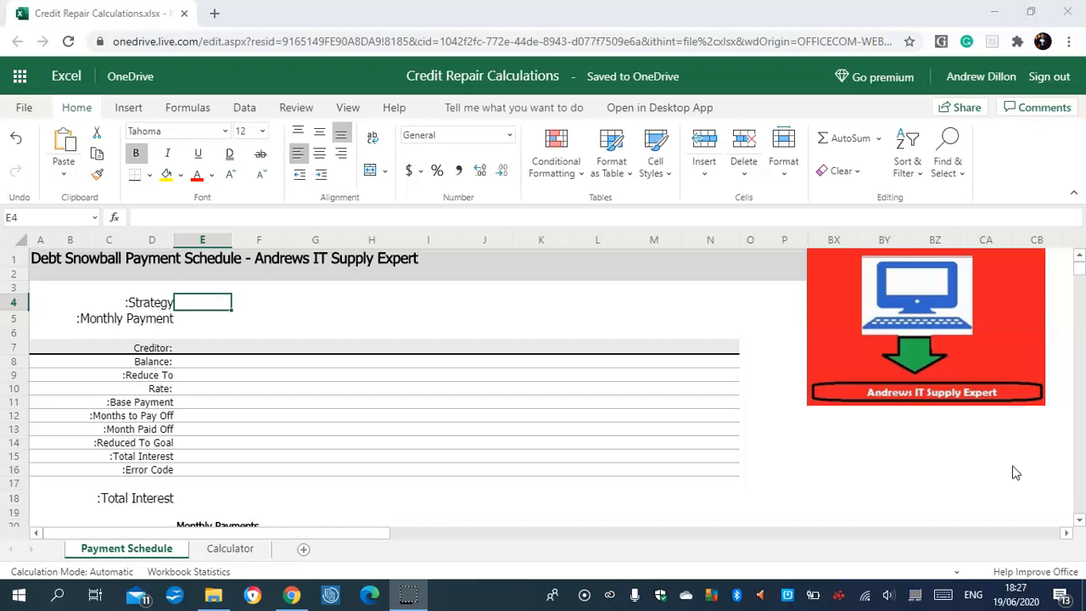
left_click(213, 303)
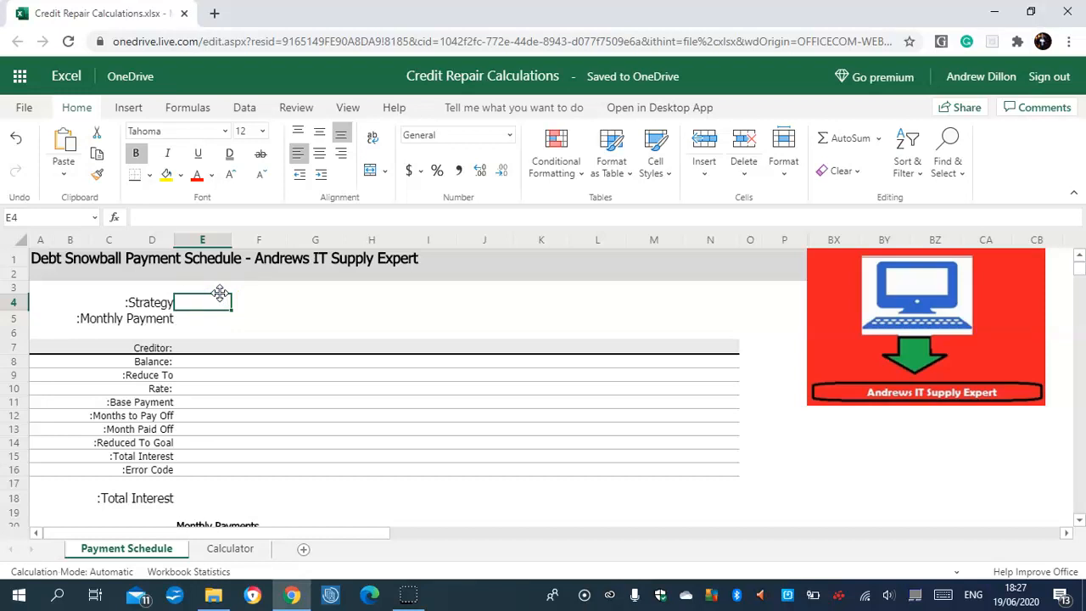
type("=@")
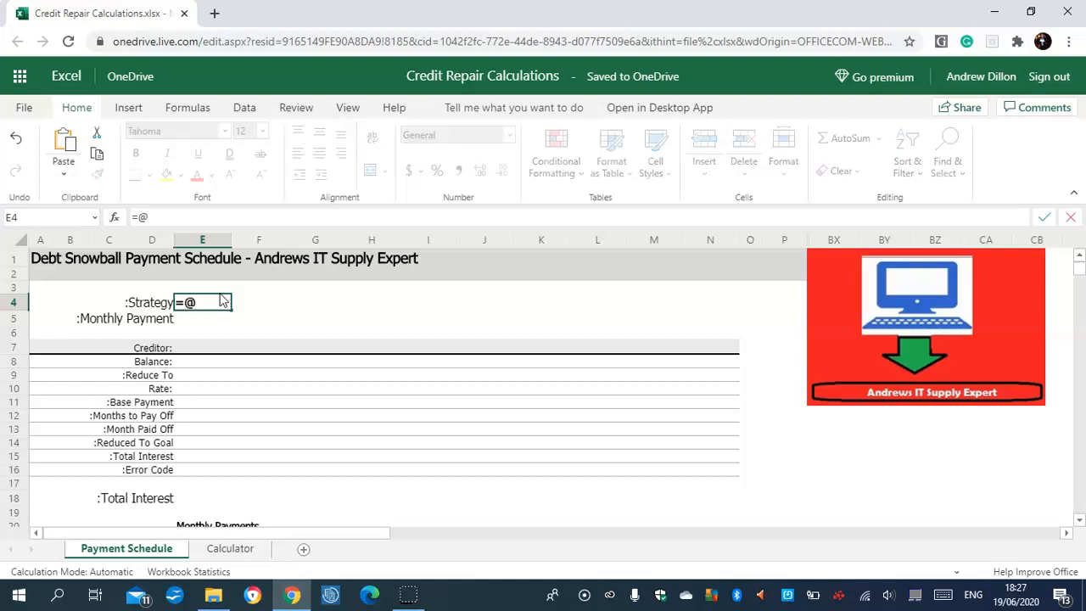
key("Caps_Lock")
type("INDE")
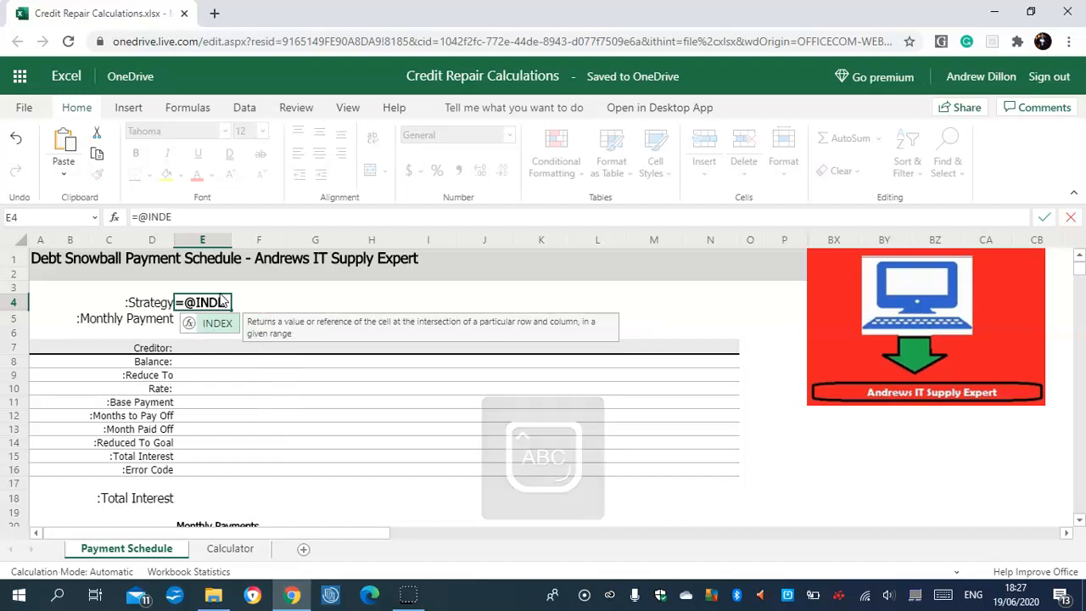
type("X")
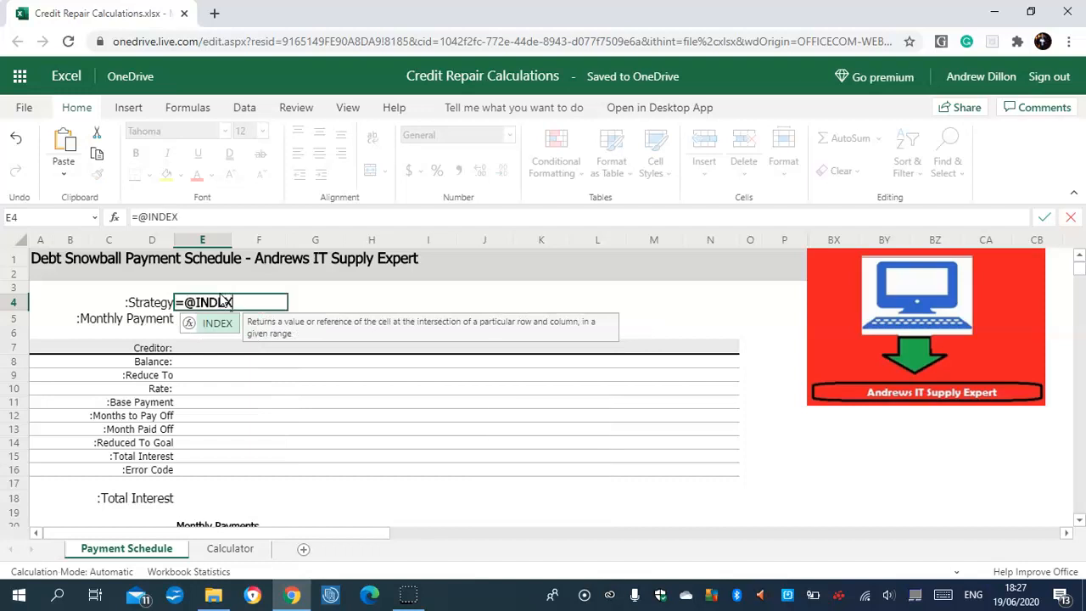
type("(")
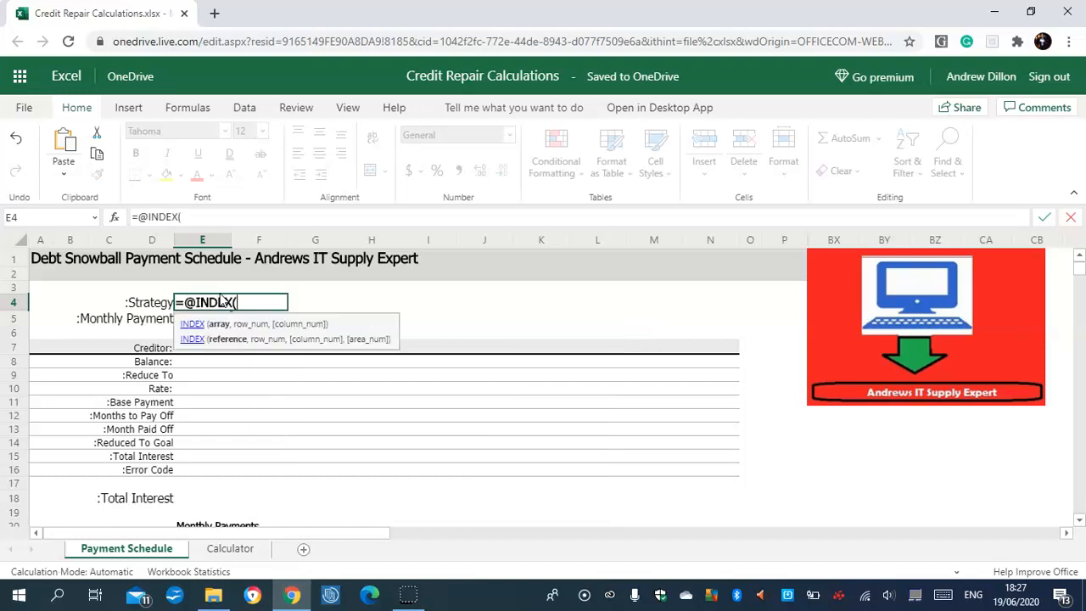
type("C")
key("Caps_Lock")
type("alc")
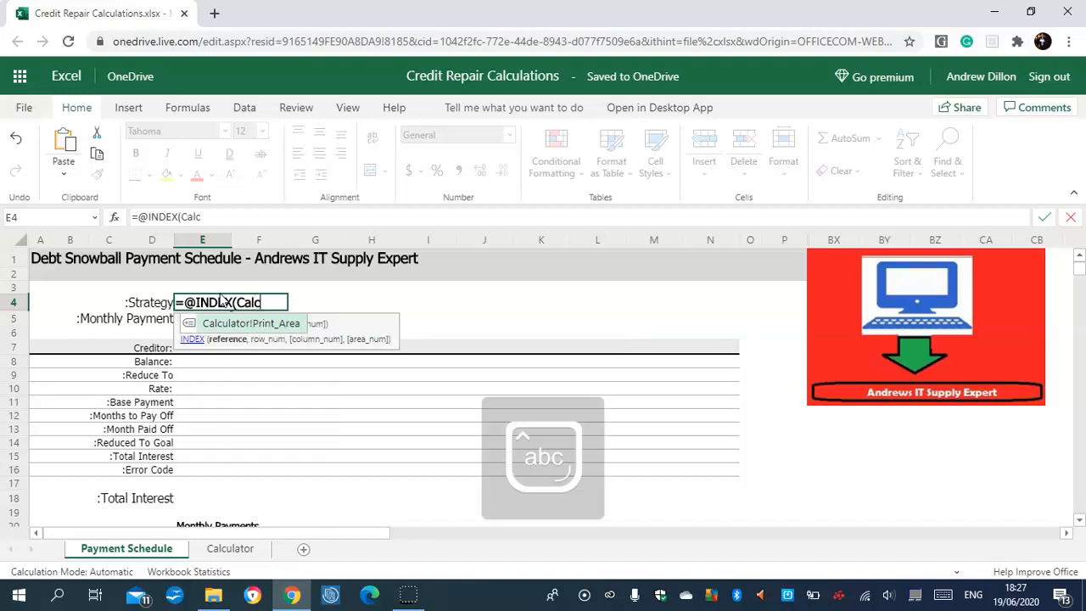
type("ula")
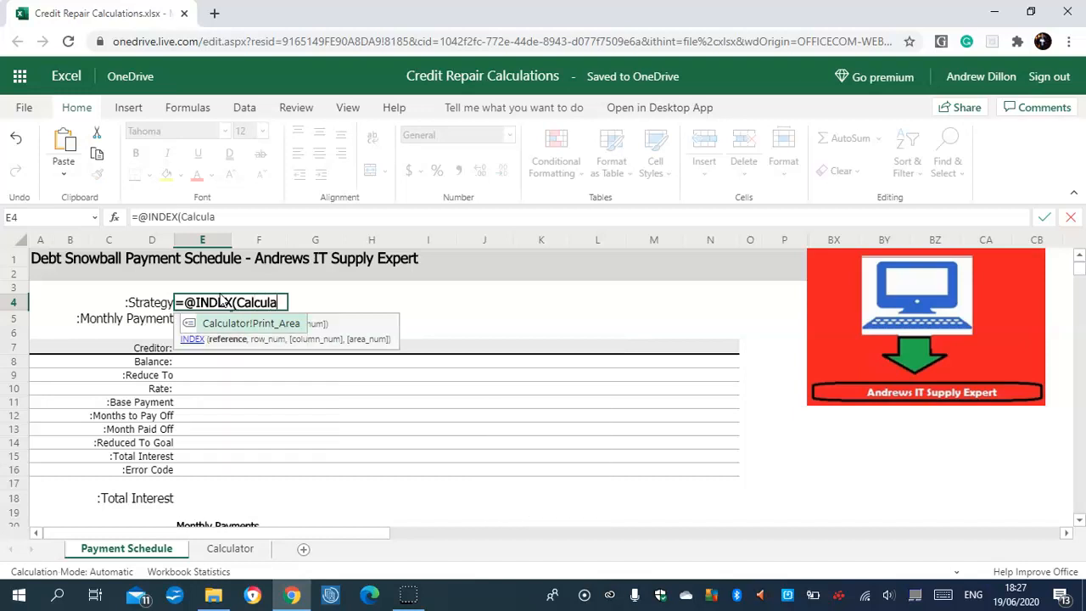
type("tor")
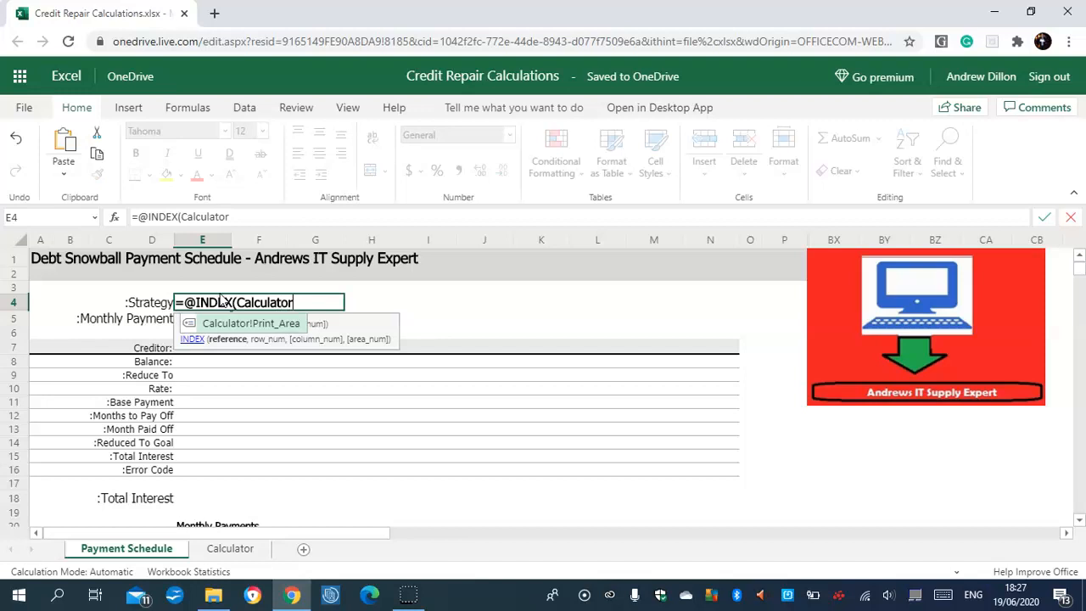
type("!")
key("Caps_Lock")
type("J4::")
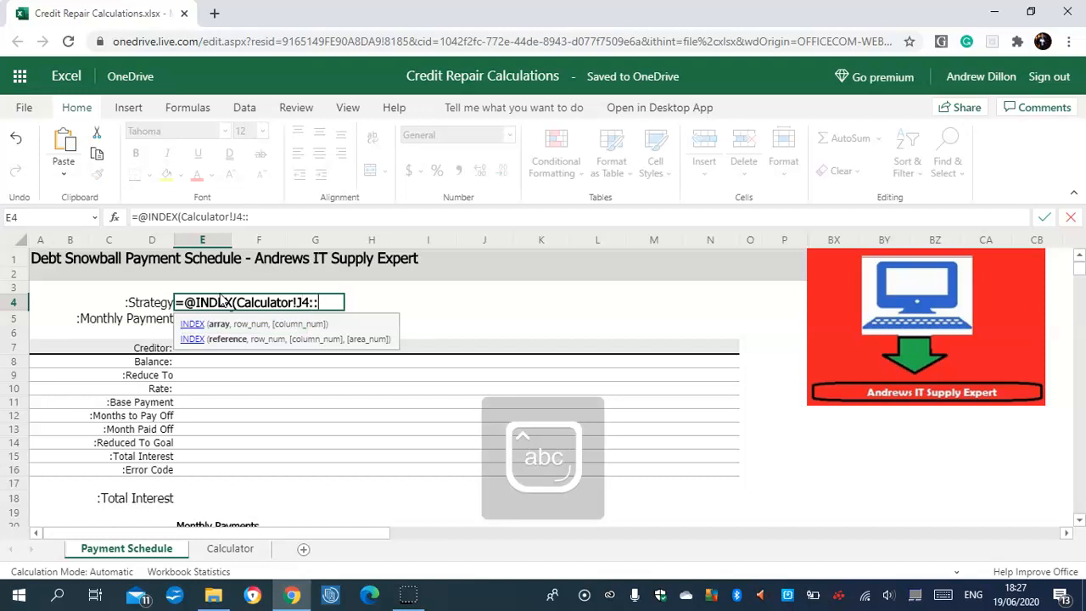
key("Caps_Lock")
type("J9,S")
key("Caps_Lock")
type("tra")
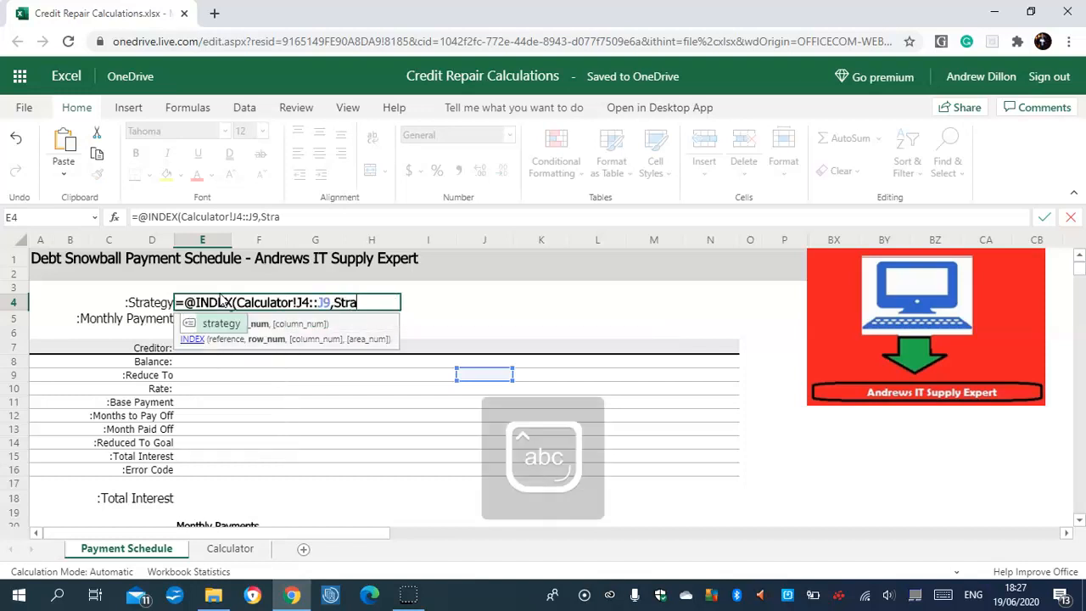
type("tef")
key("BackSpace")
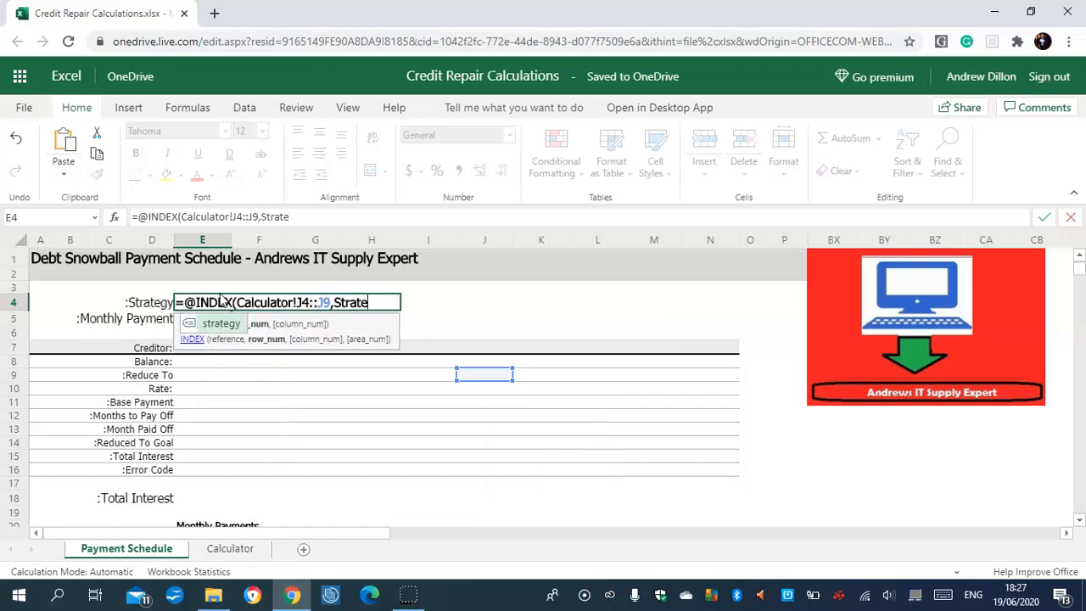
type("gy)")
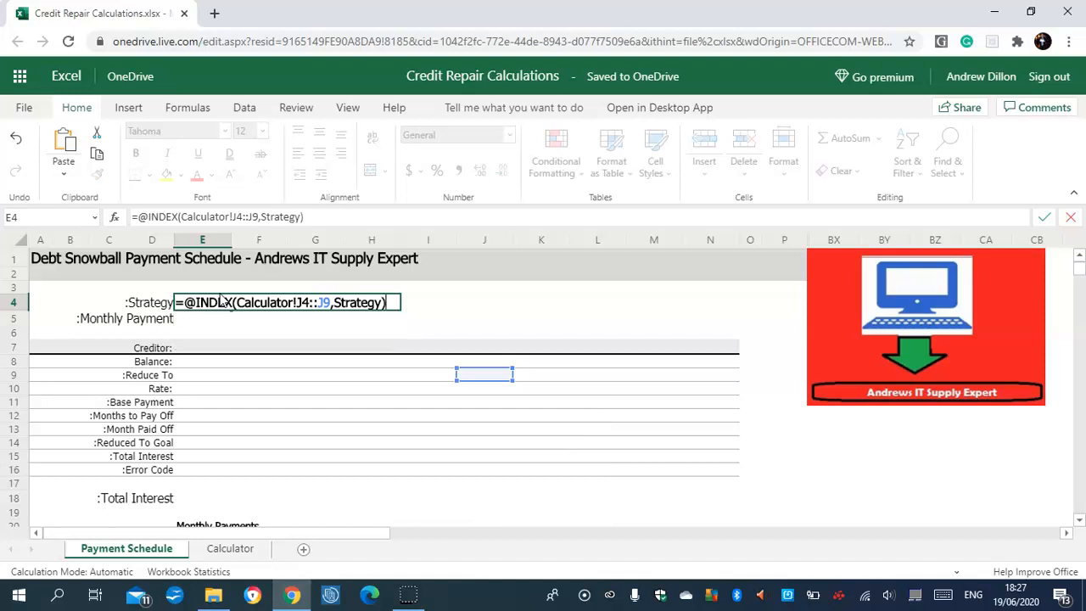
left_click(260, 322)
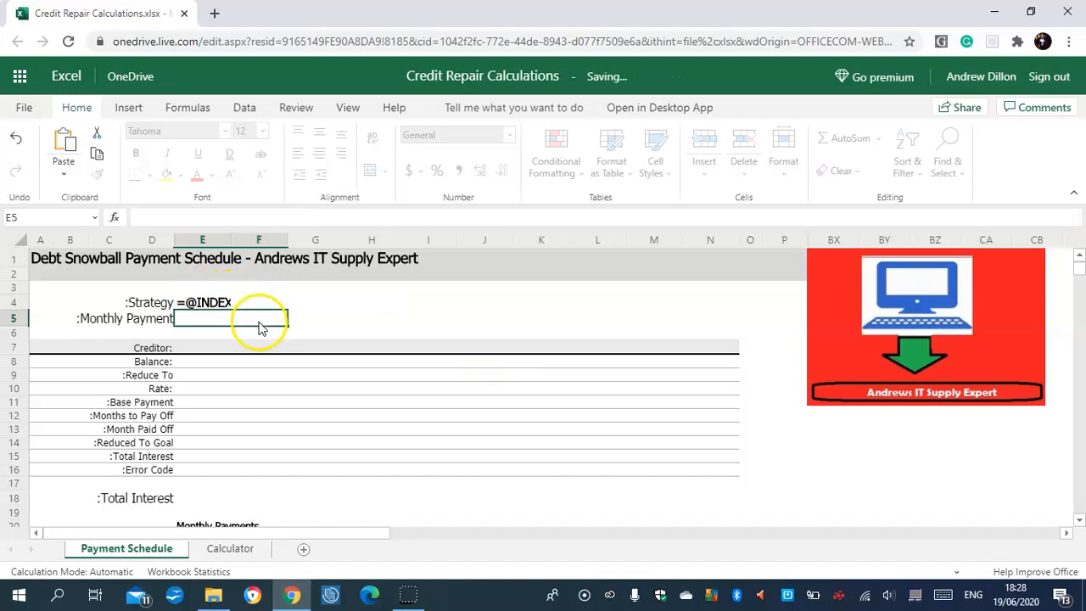
left_click(197, 305)
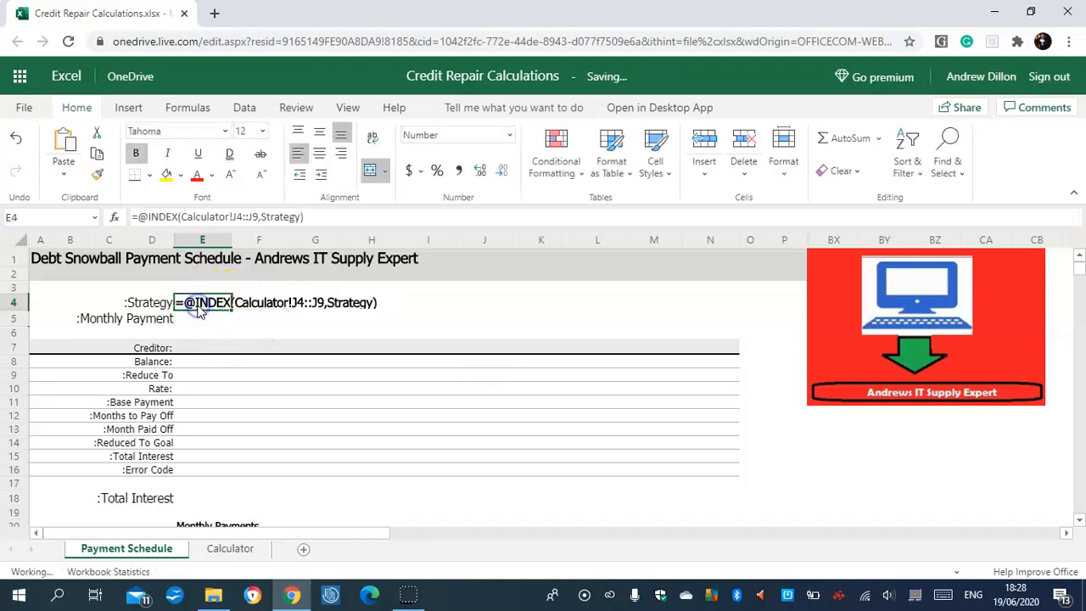
left_click(241, 216)
key("BackSpace")
key("Return")
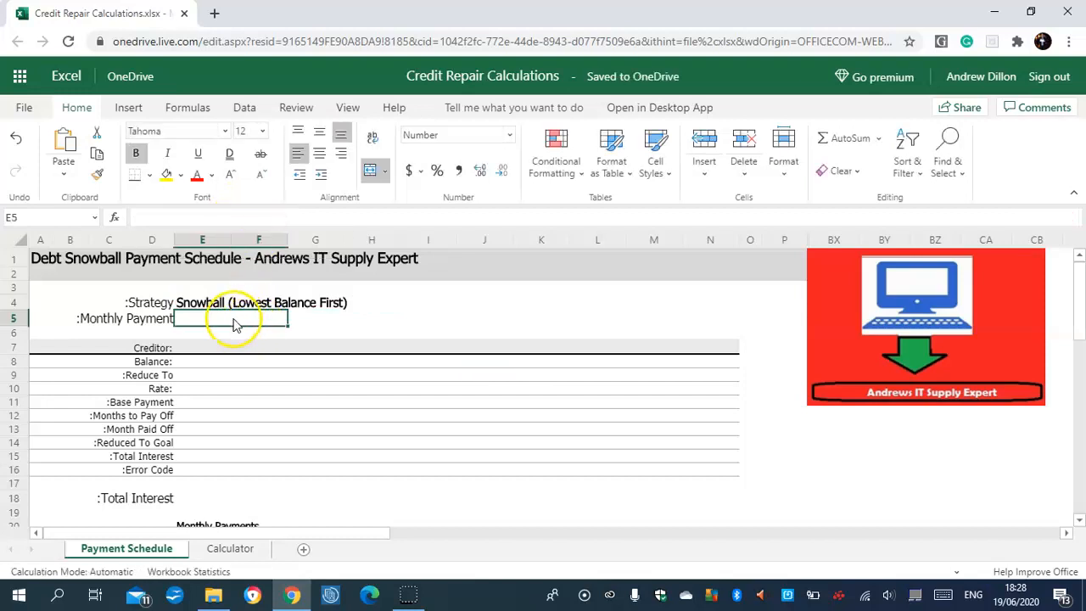
left_click(209, 304)
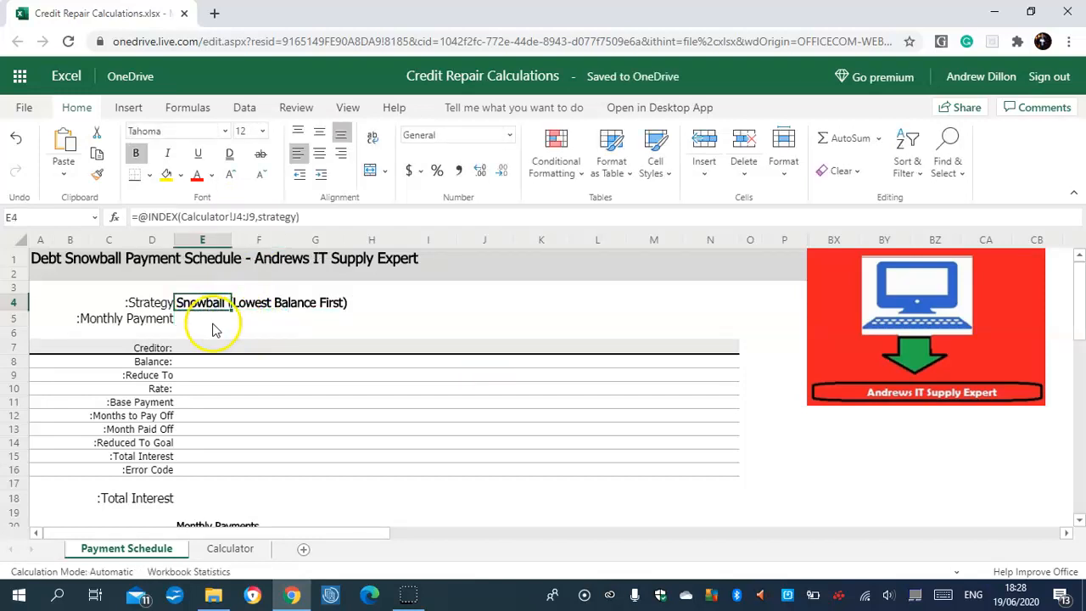
left_click(214, 322)
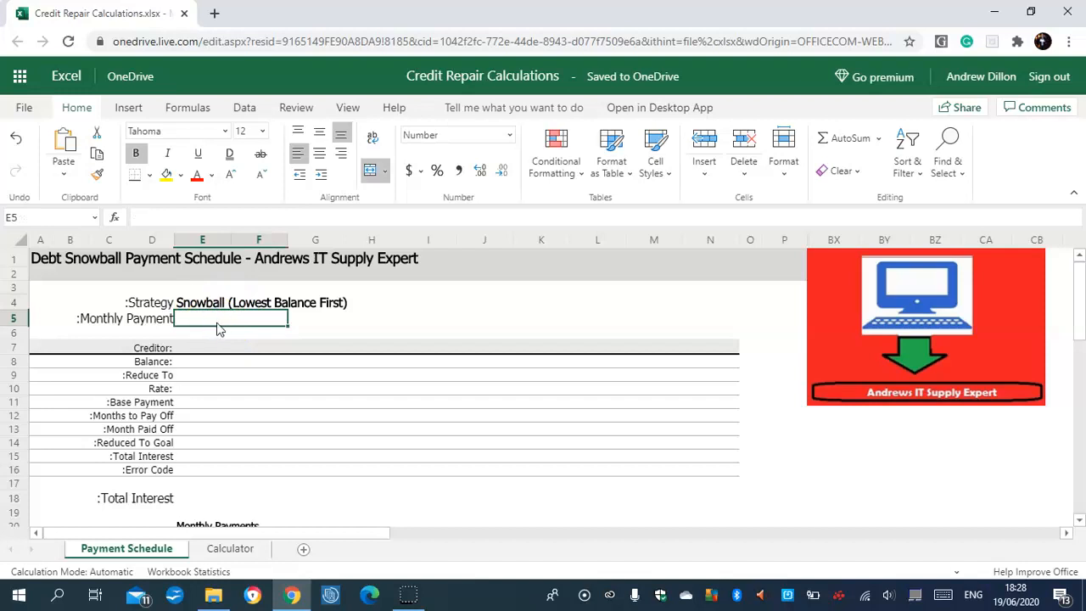
left_click(202, 304)
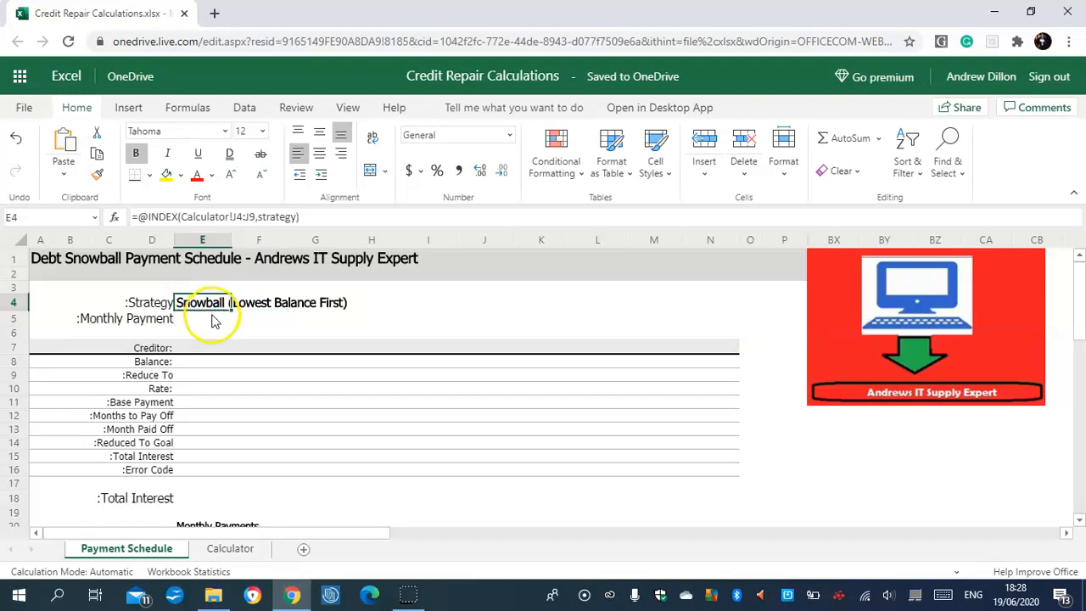
left_click(213, 319)
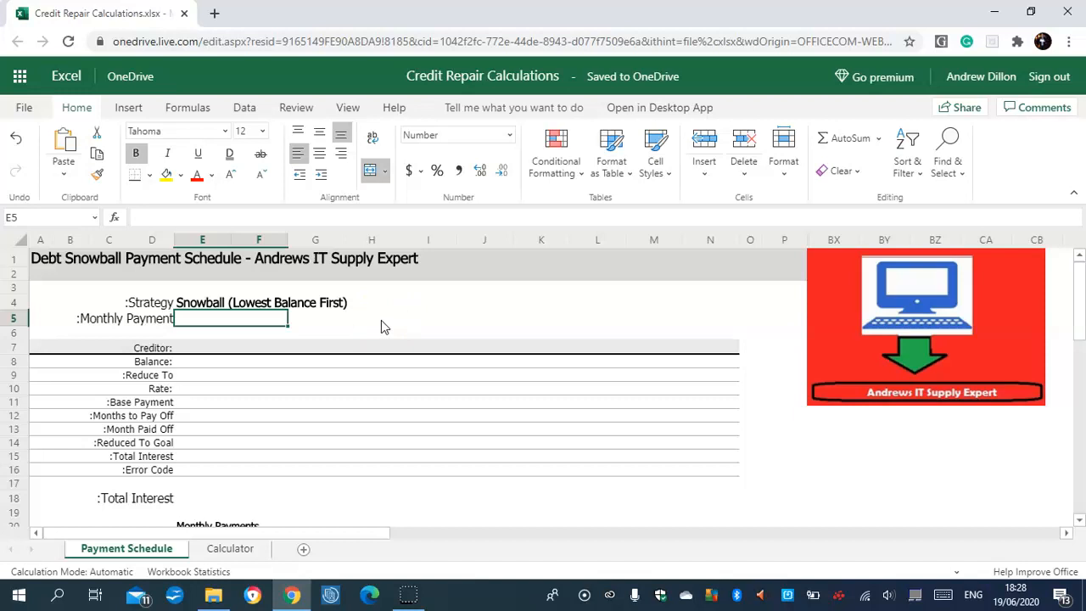
type("=if")
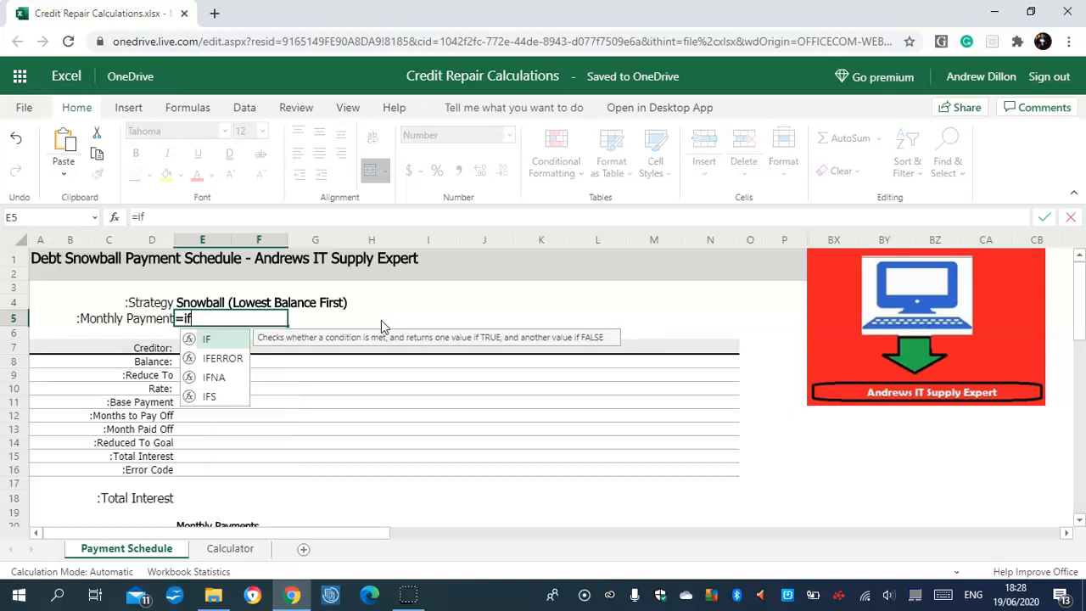
type("(")
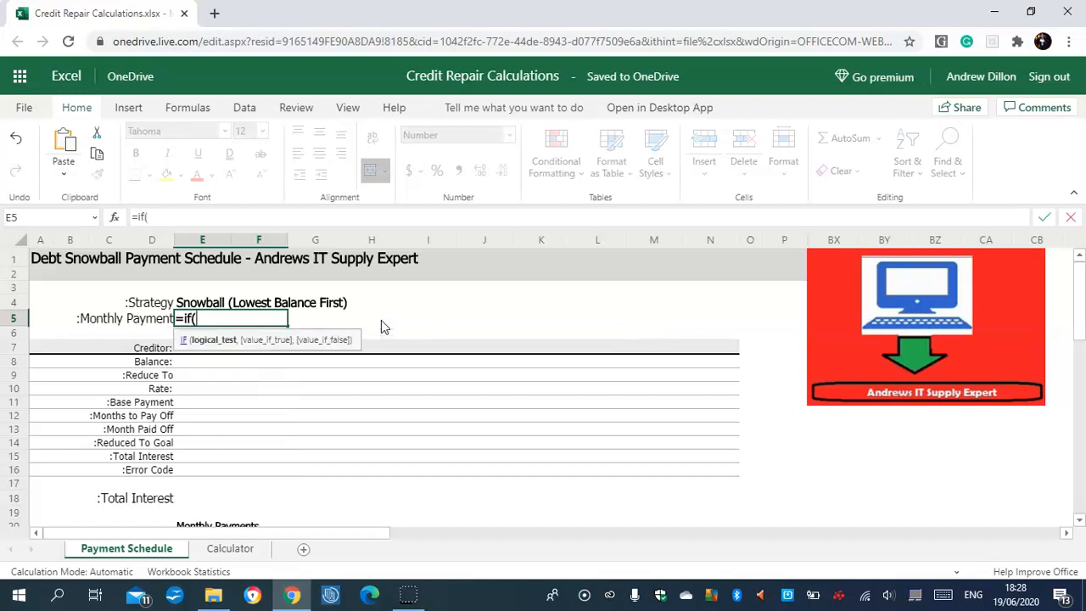
key("Caps_Lock")
type("NOT")
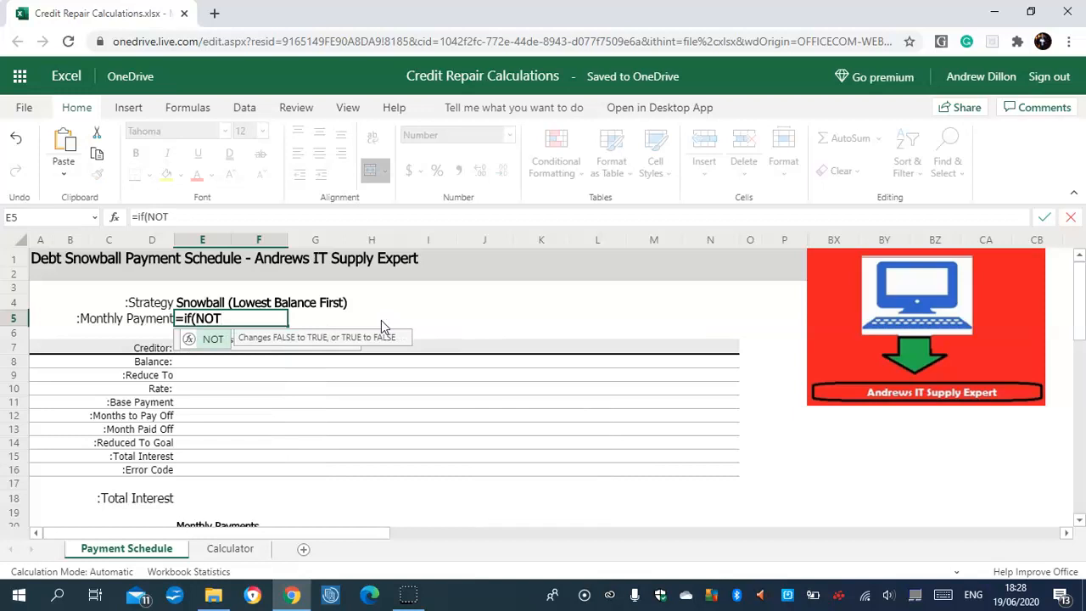
type("(")
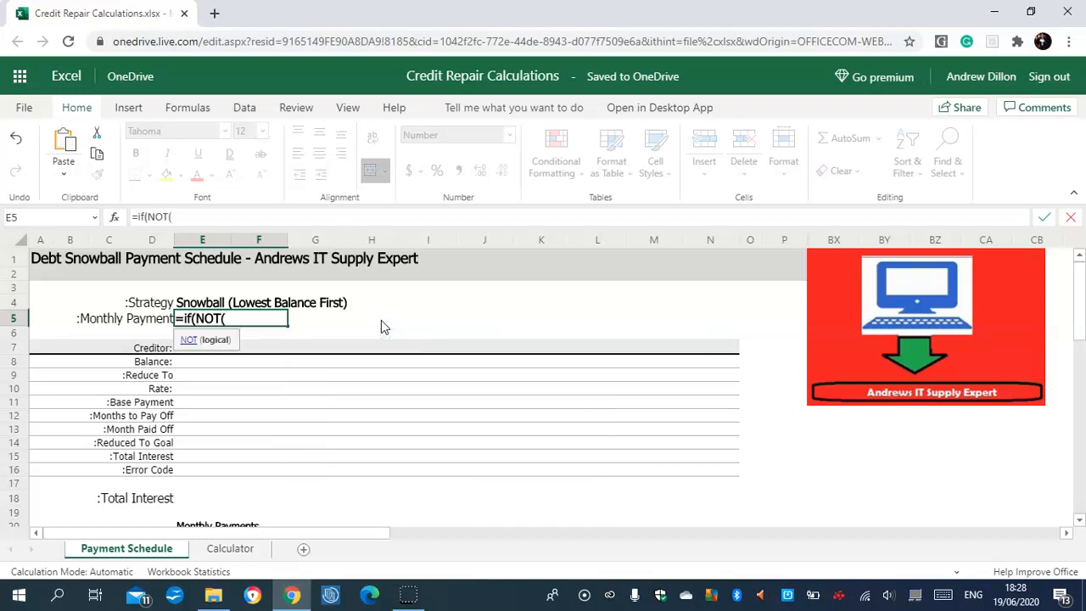
type("@Sr")
key("BackSpace")
key("BackSpace")
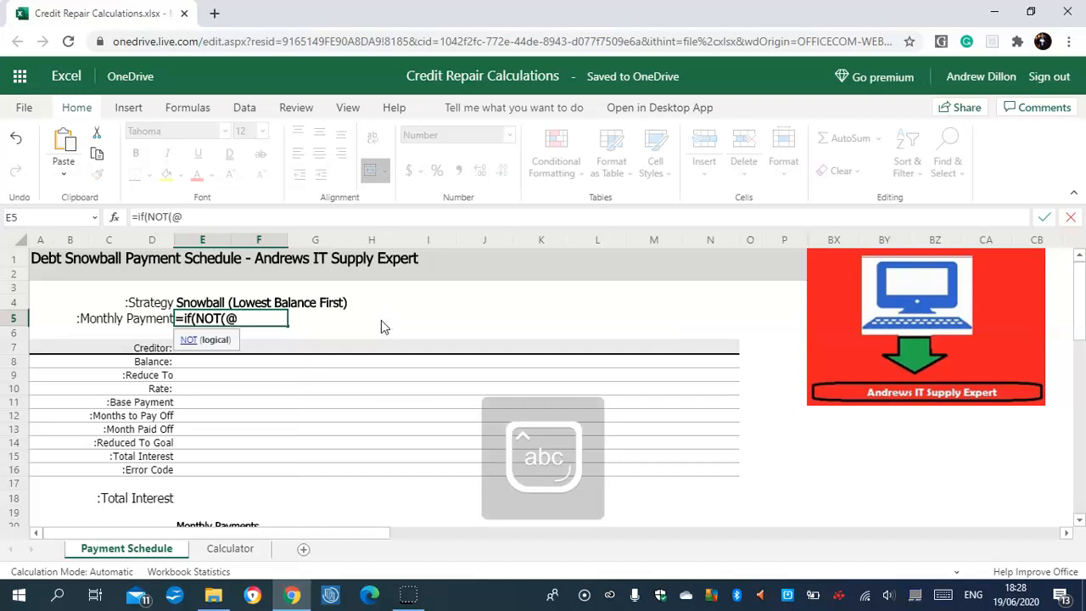
type("snowball")
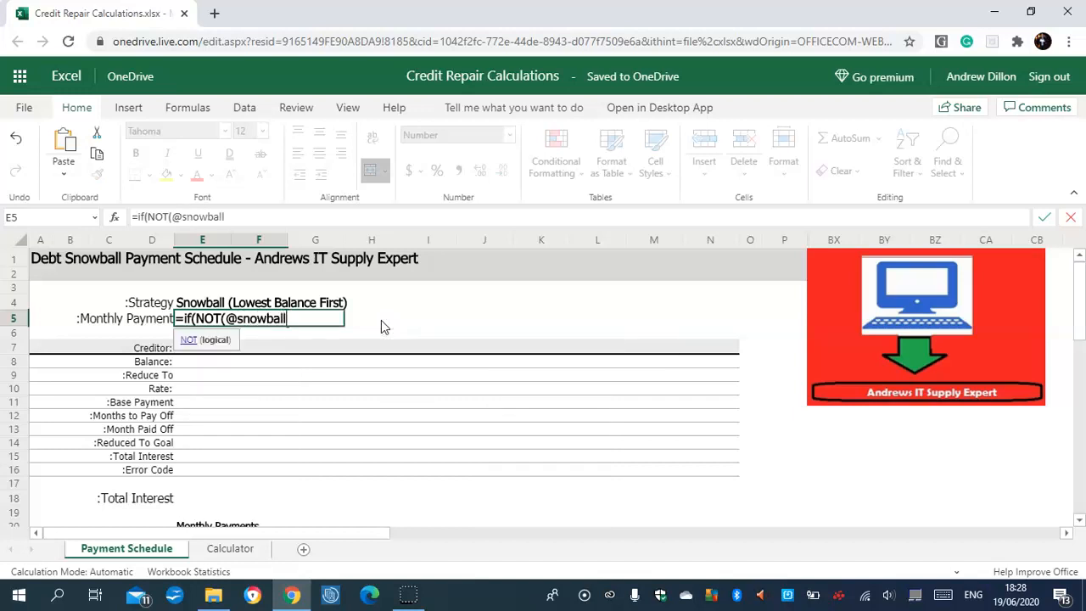
type("),\"")
key("Caps_Lock")
type("V")
key("Caps_Lock")
type("ariab")
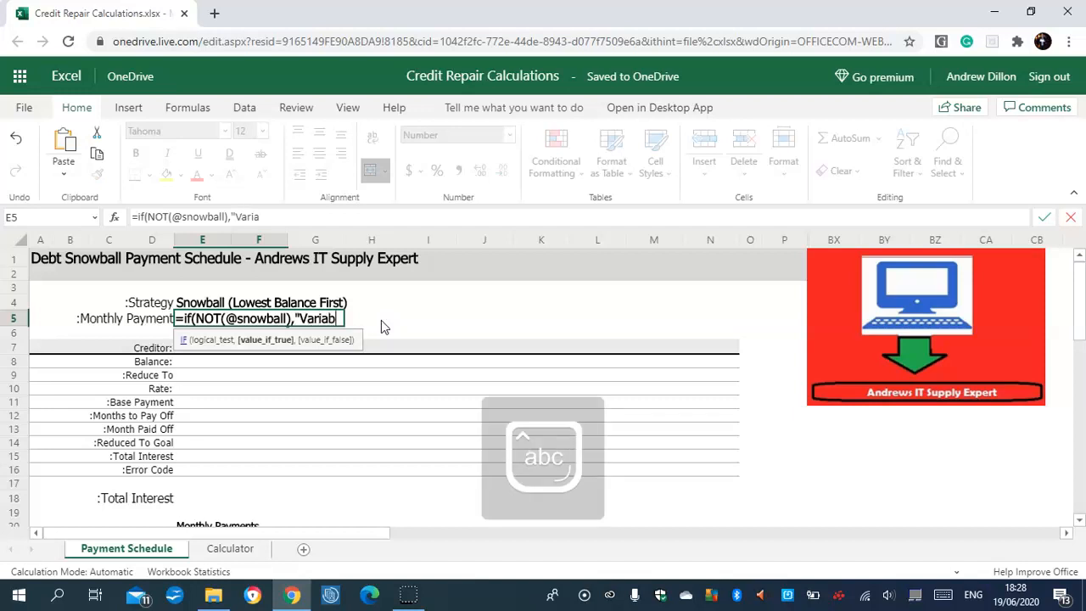
type("le\",")
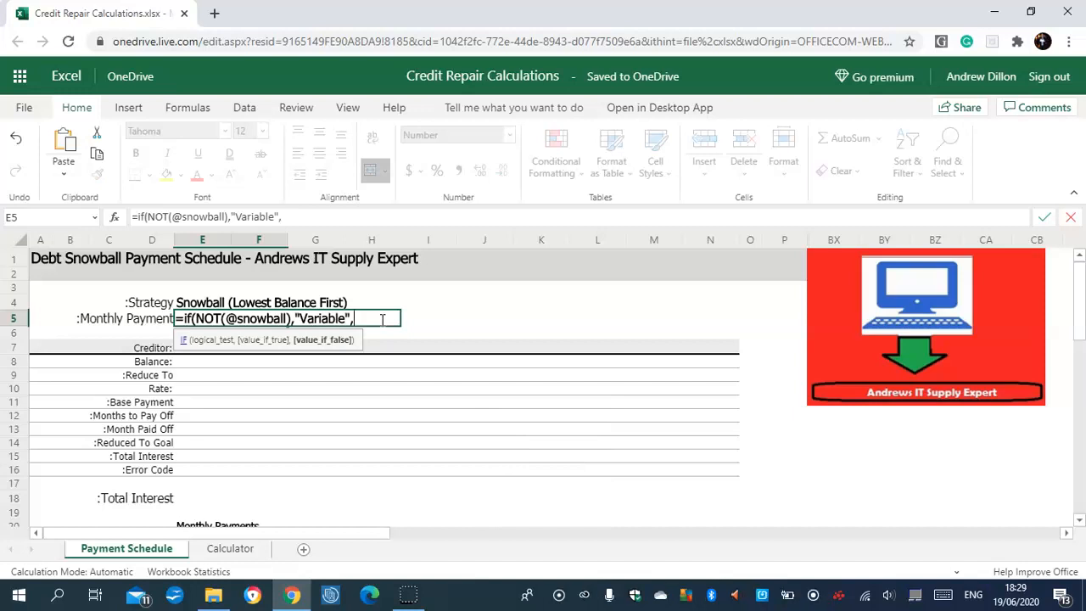
key("Caps_Lock")
type("CAL")
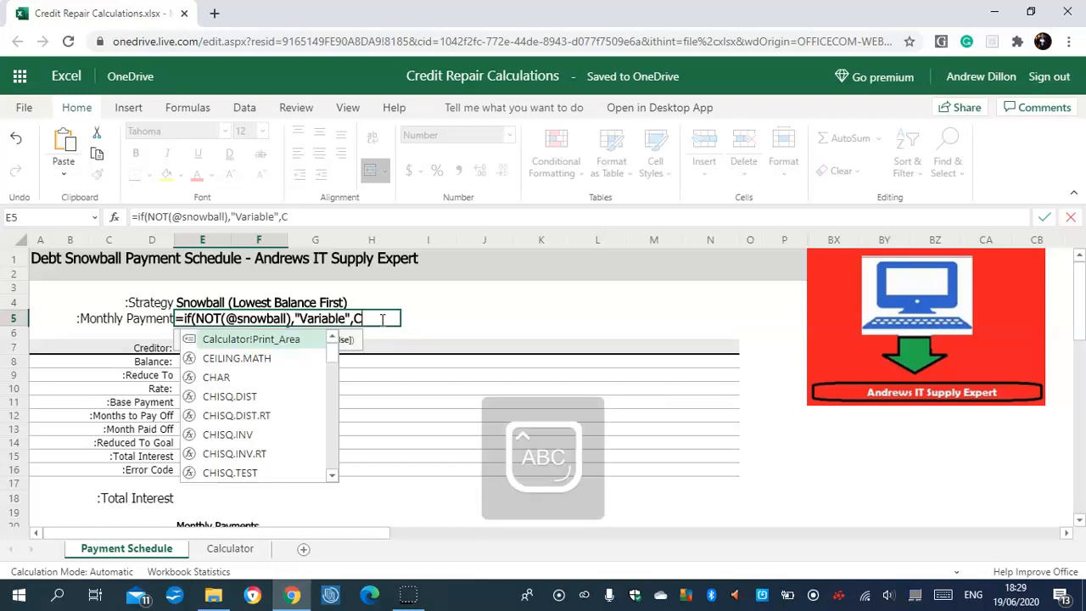
key("BackSpace")
key("BackSpace")
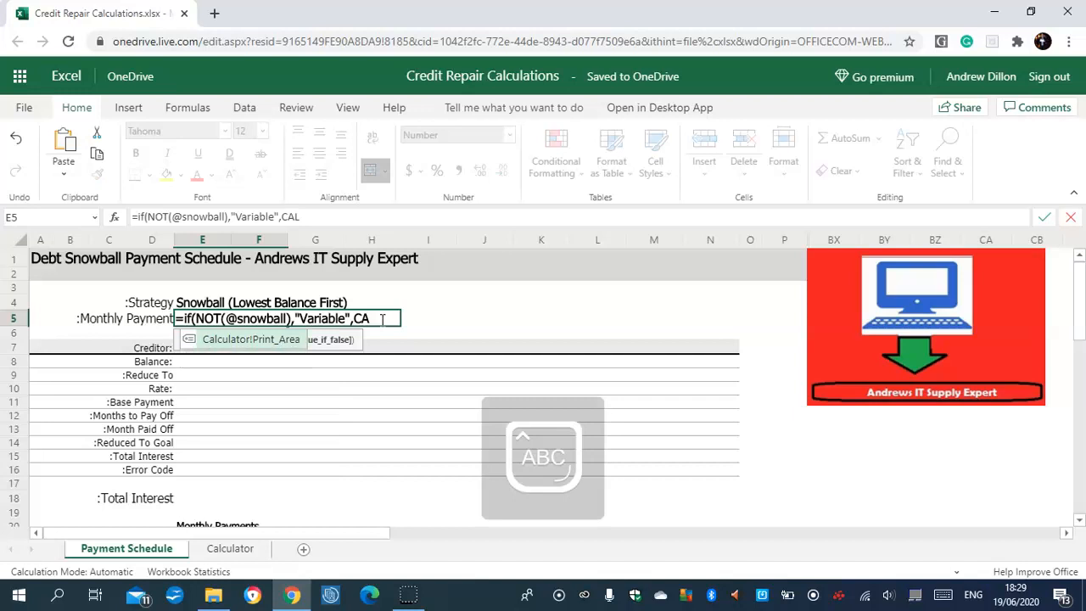
key("Caps_Lock")
type("alc")
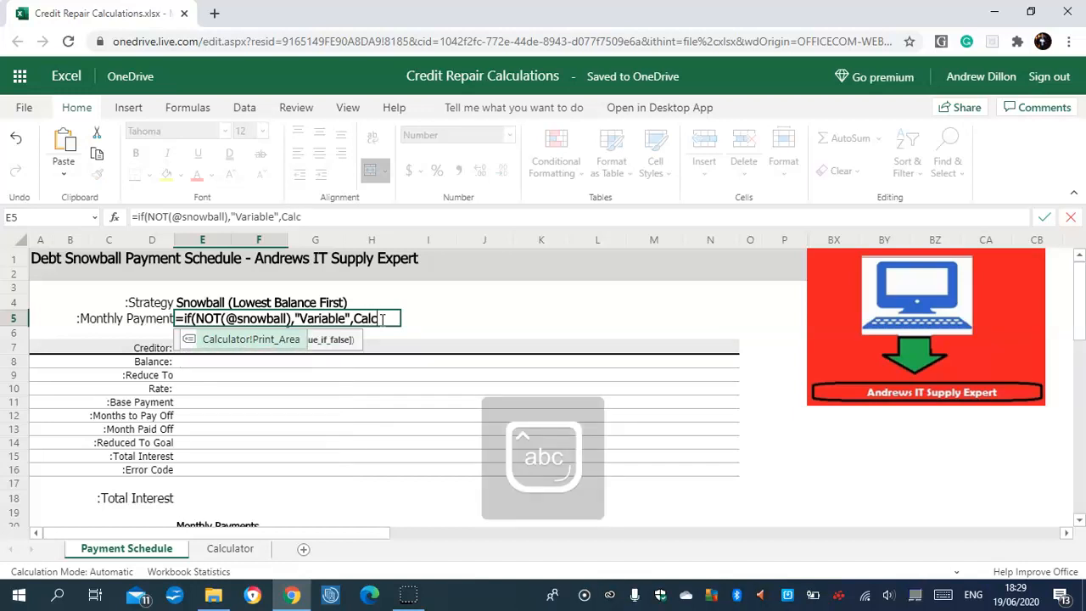
type("ulator")
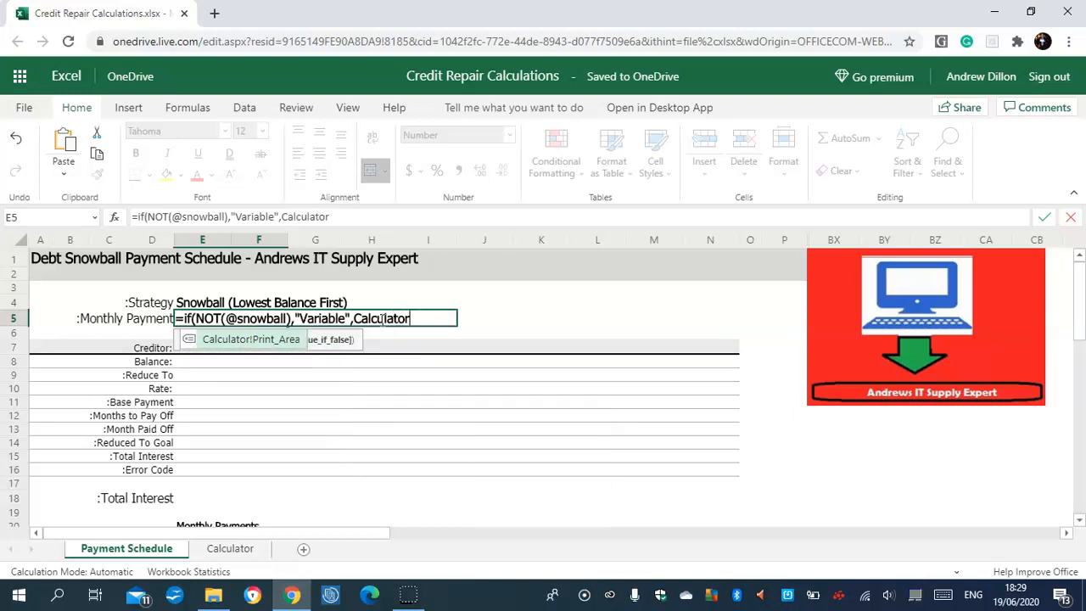
type("!c")
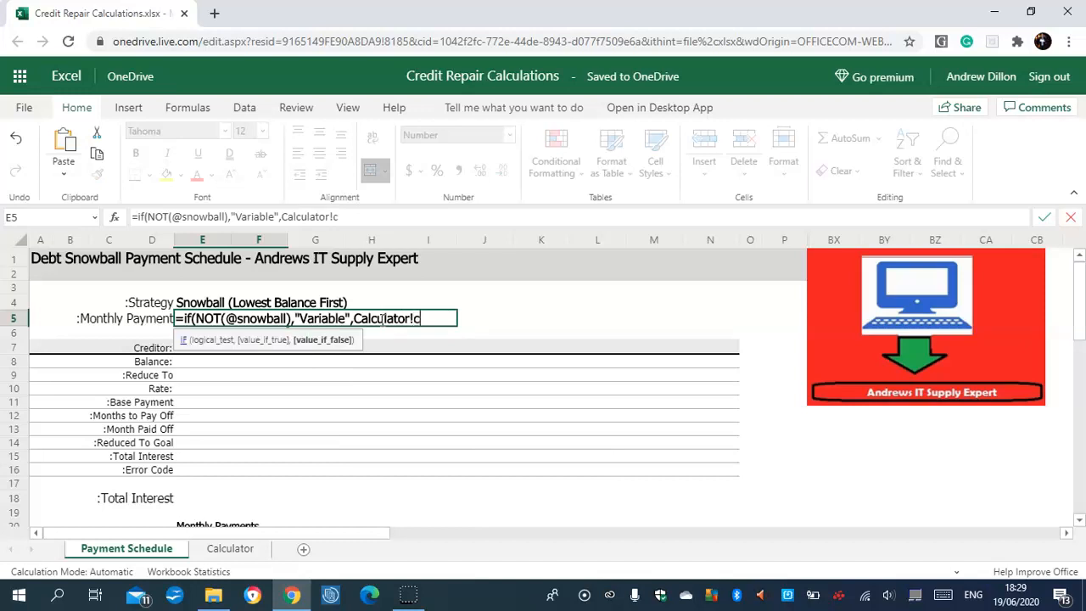
type("18)")
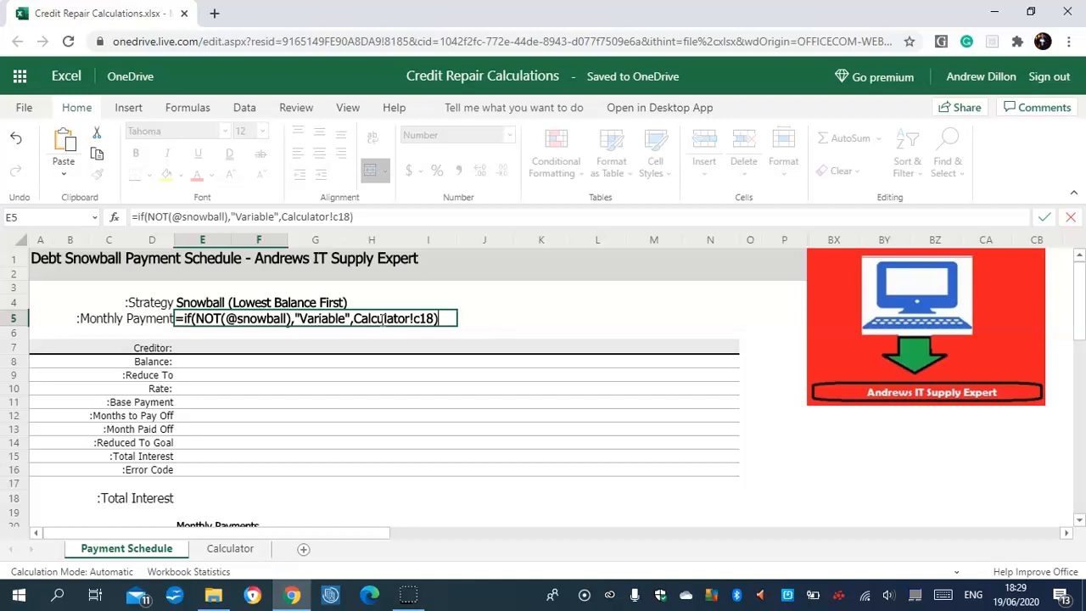
key("Return")
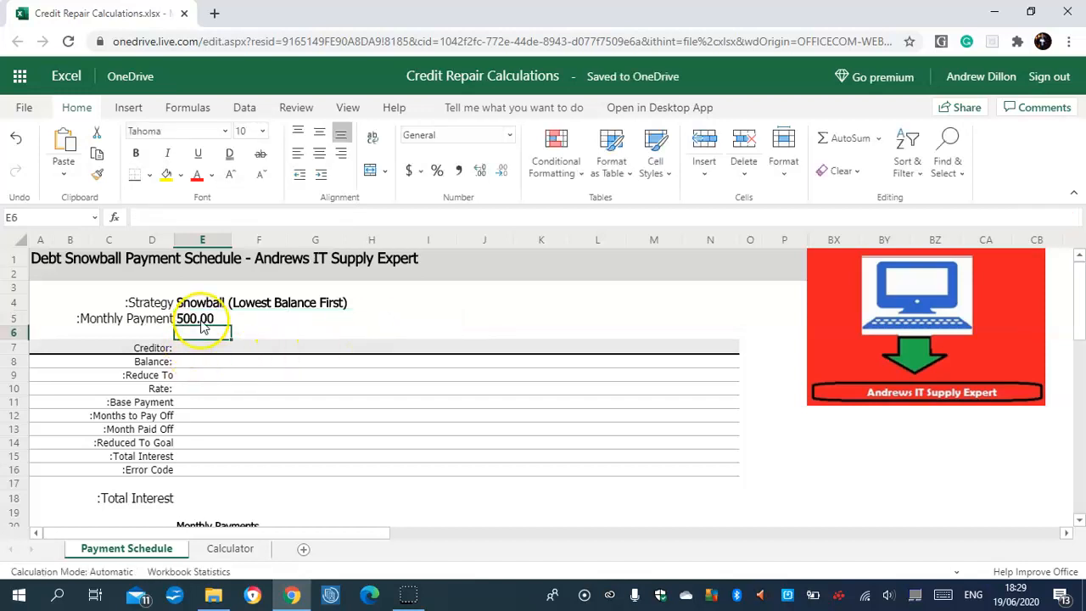
left_click(201, 316)
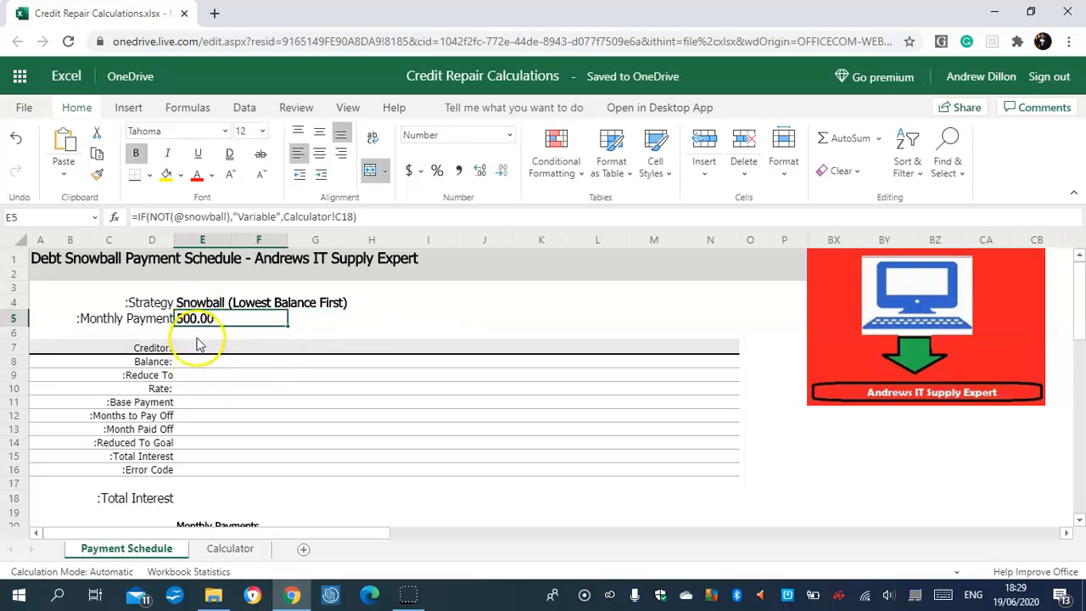
left_click(198, 345)
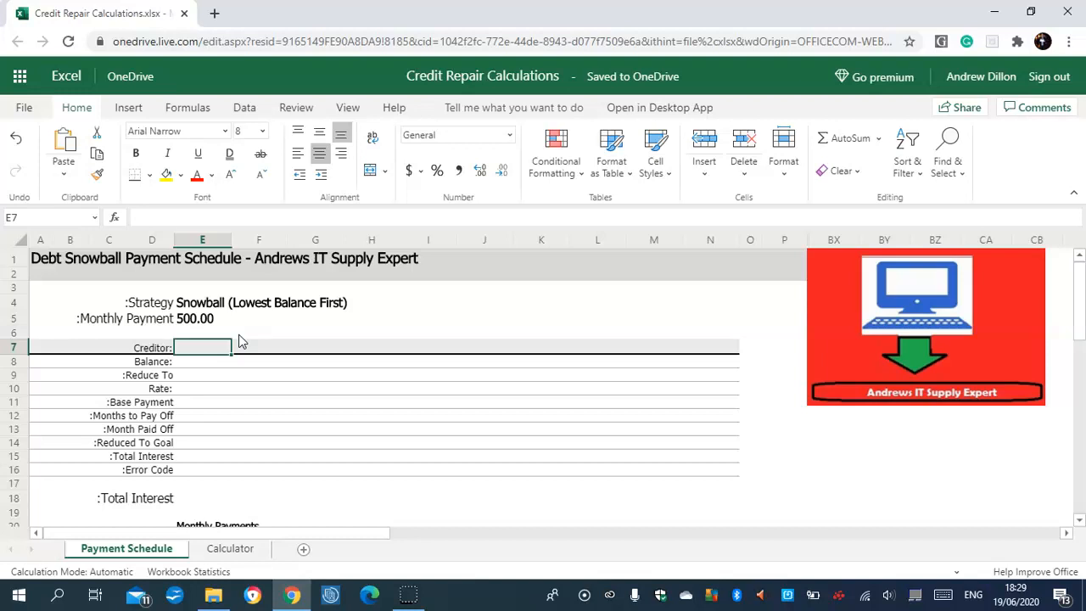
type("=@if")
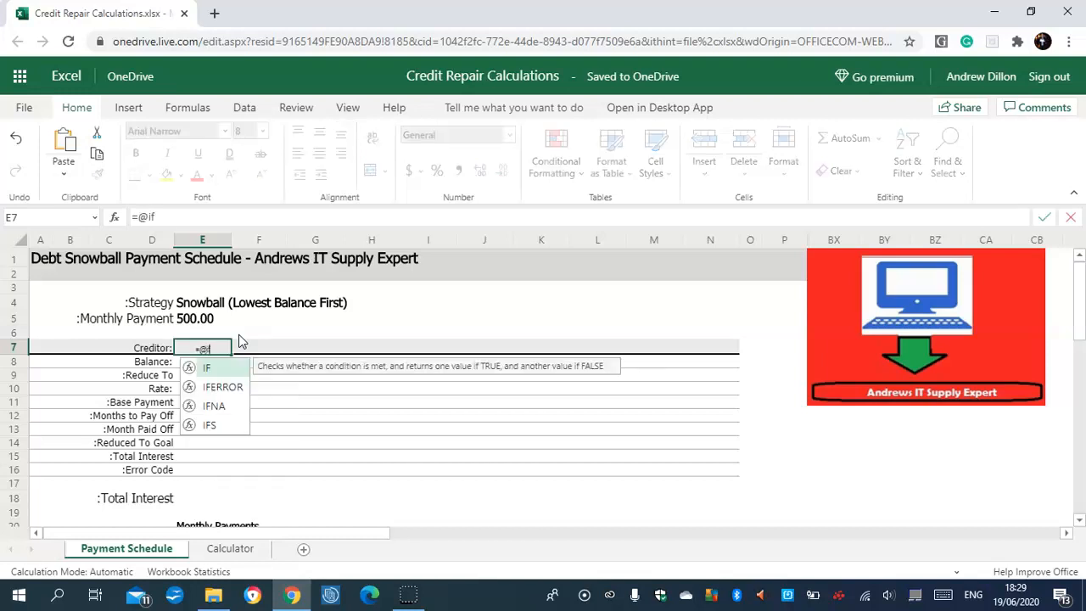
type("(")
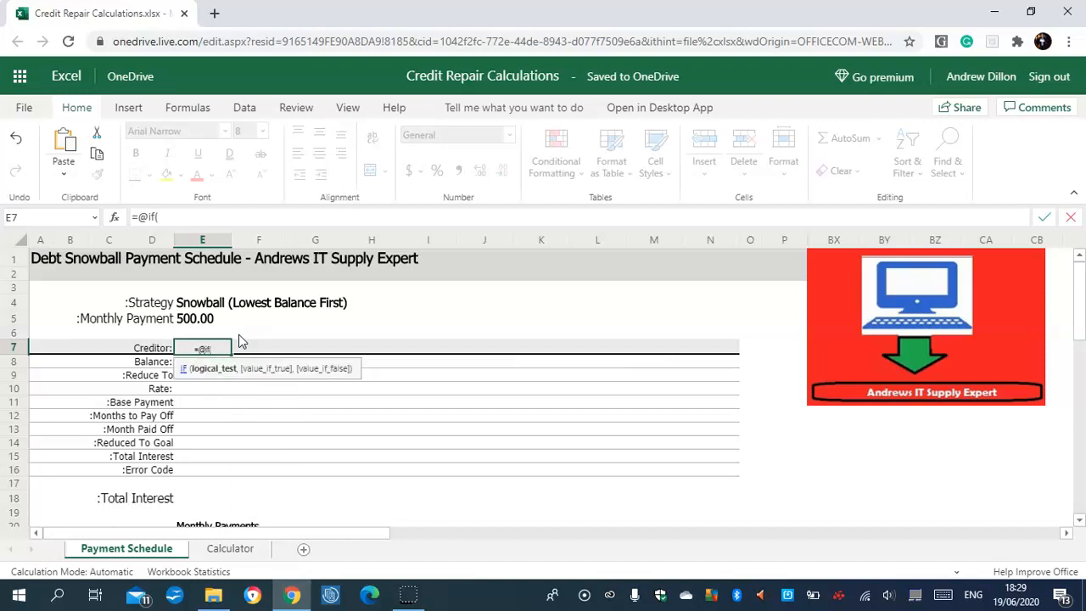
type("IS")
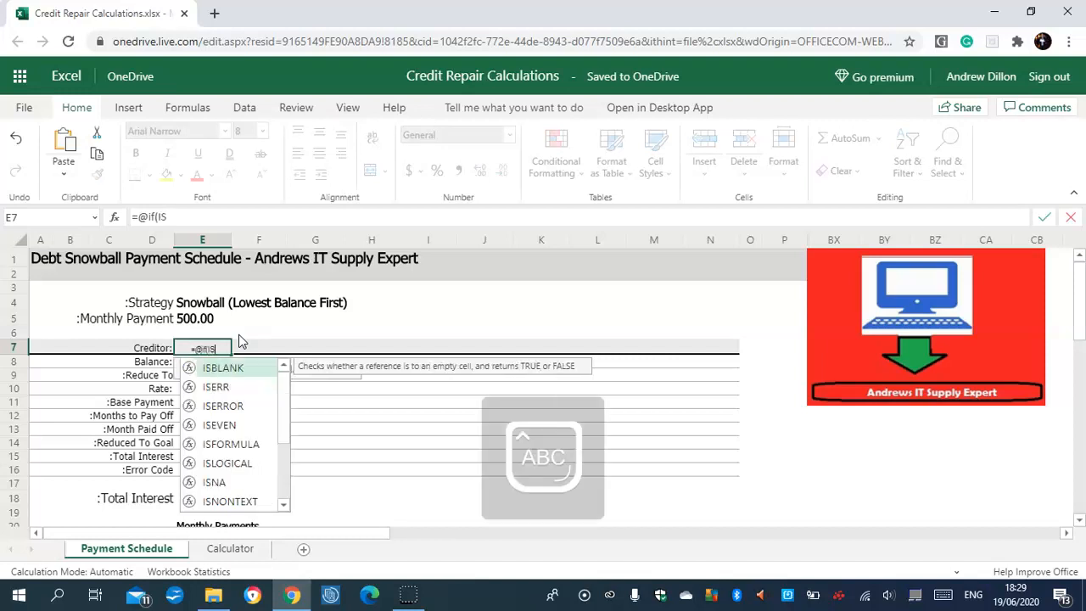
type("ERR")
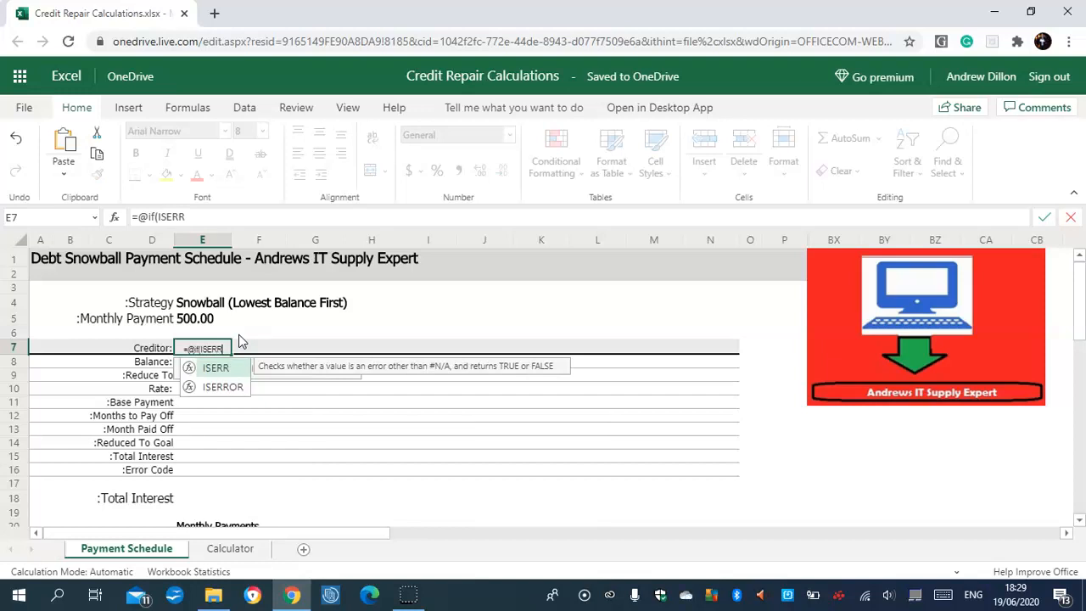
type("O")
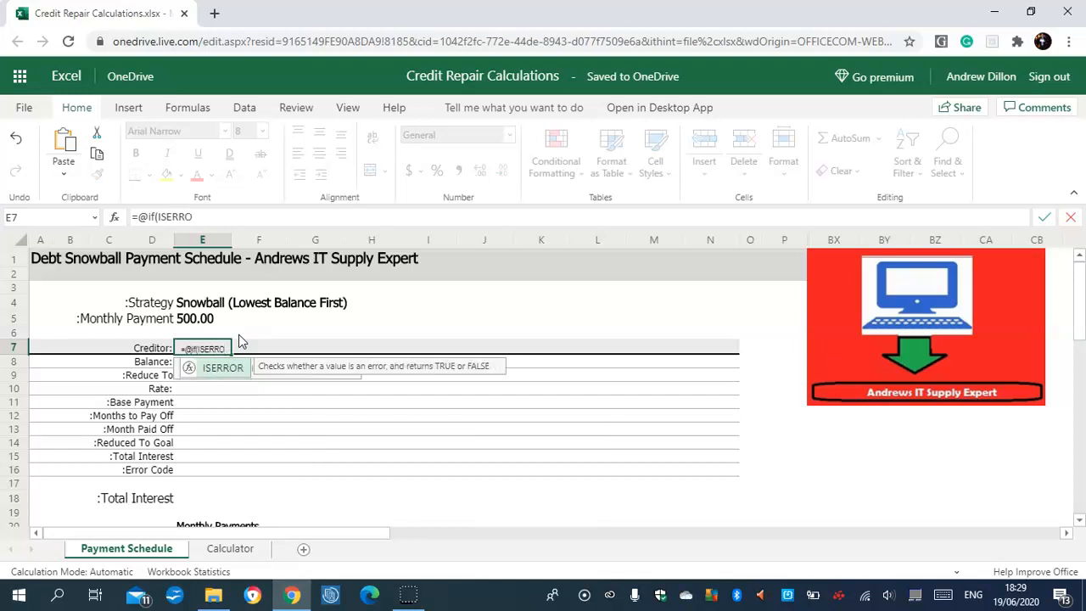
type("R(Order")
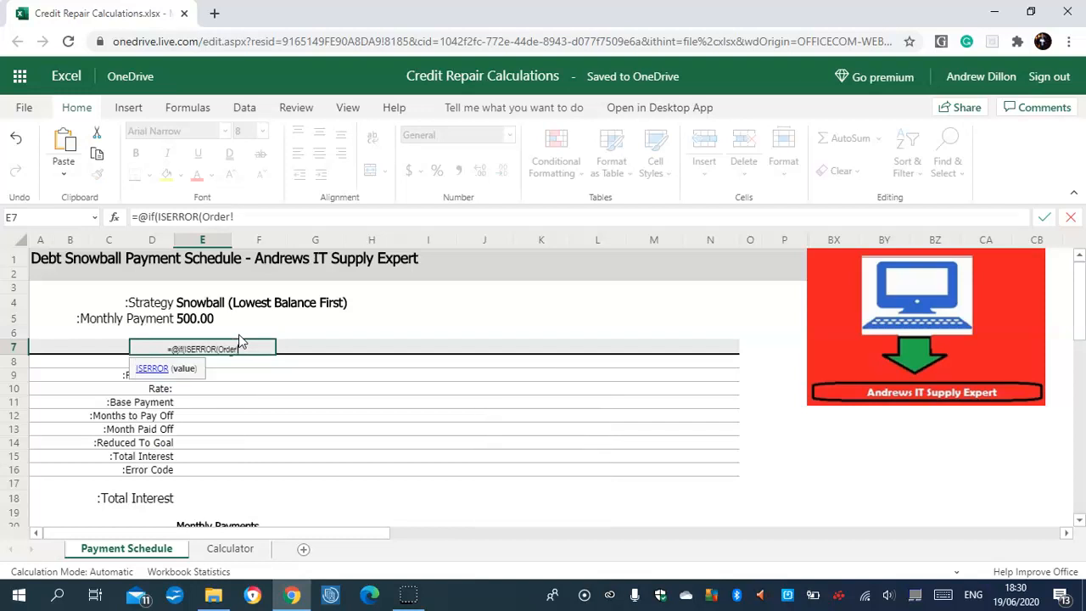
type("!B66")
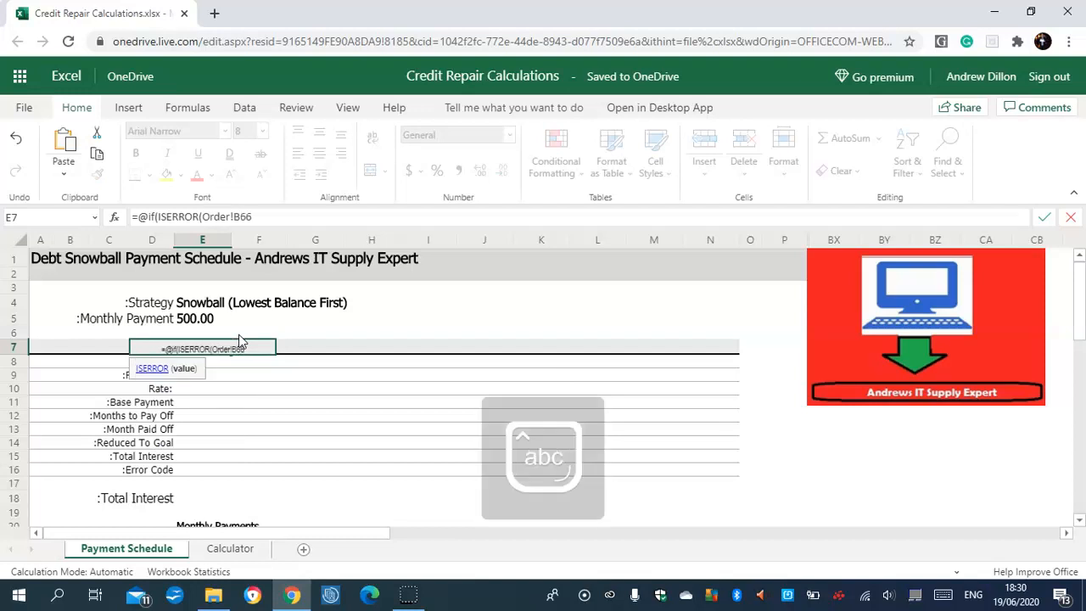
type(")")
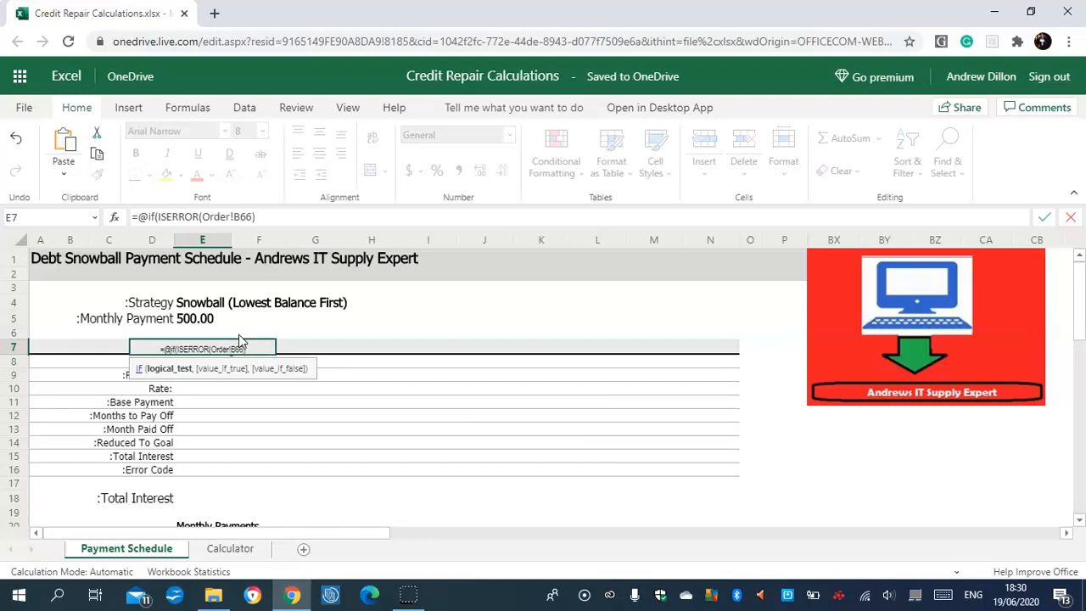
type(",0,")
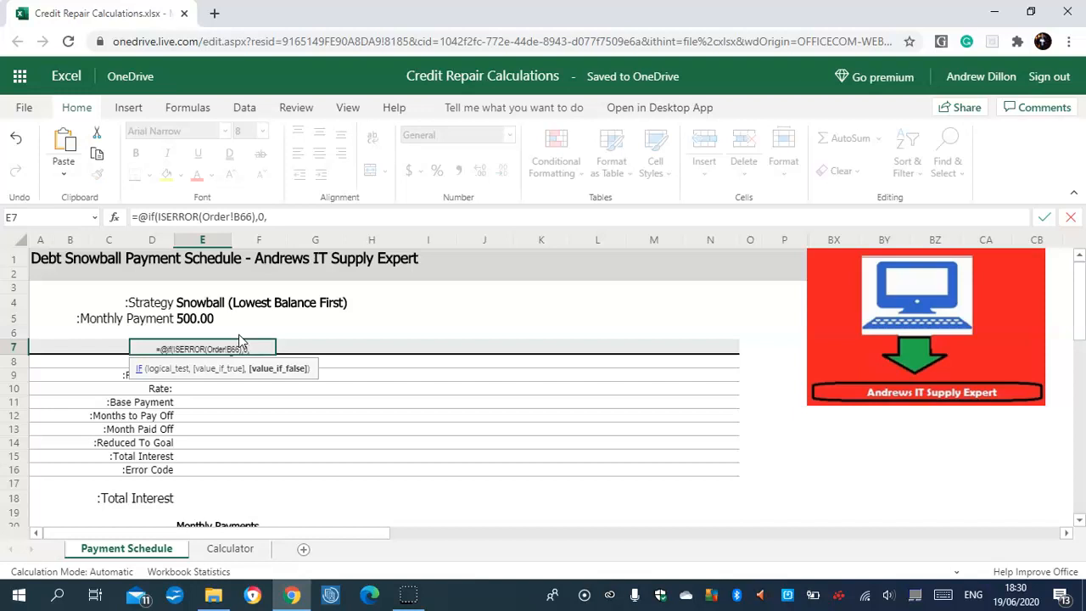
key("BackSpace")
key("BackSpace")
key("BackSpace")
key("BackSpace")
key("BackSpace")
key("BackSpace")
key("BackSpace")
key("BackSpace")
key("BackSpace")
key("BackSpace")
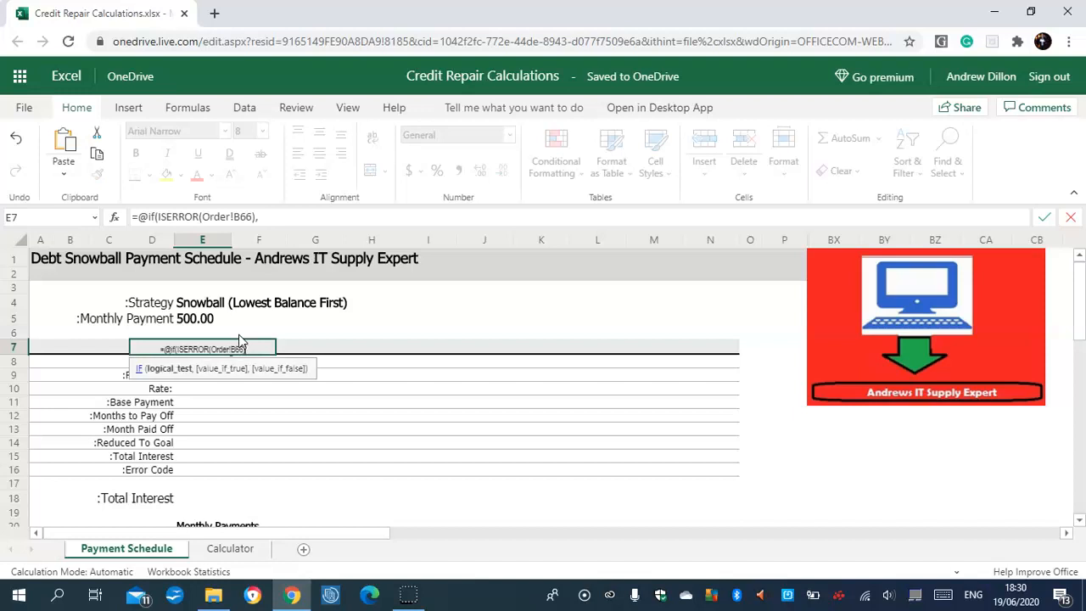
key("BackSpace")
key("BackSpace")
key("BackSpace")
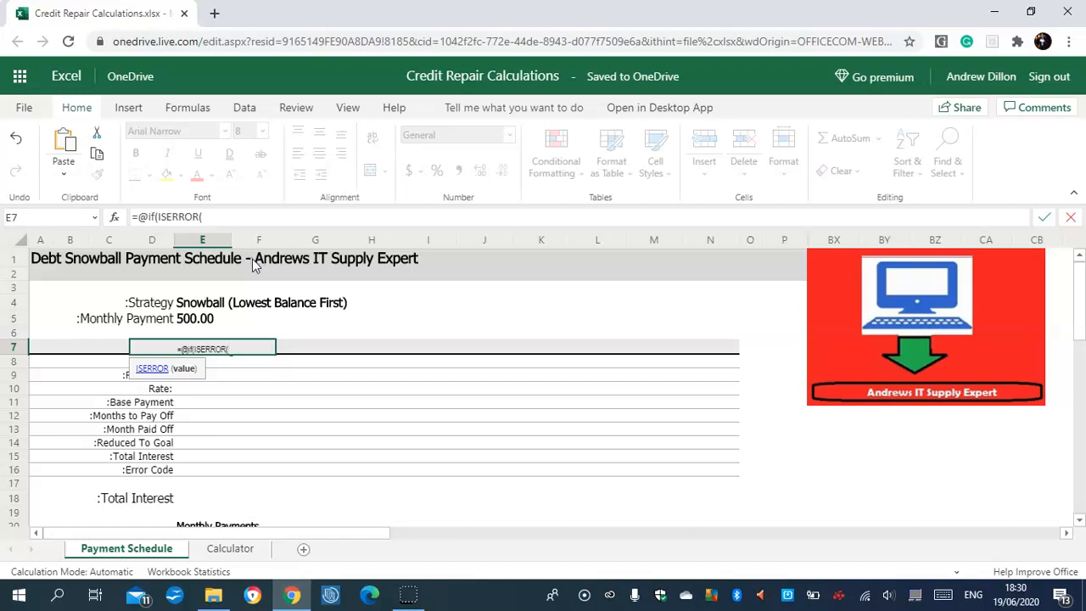
Continue the E7 formula with Order!B66),"", to test that reference for an error and return an empty text.
left_click(238, 216)
type("Order")
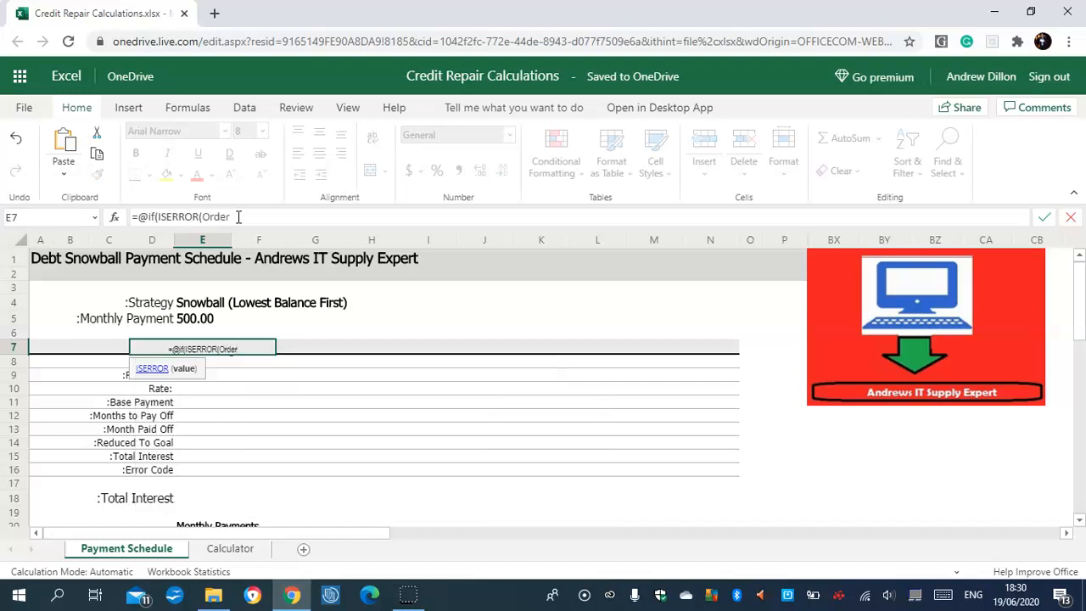
type("!B66")
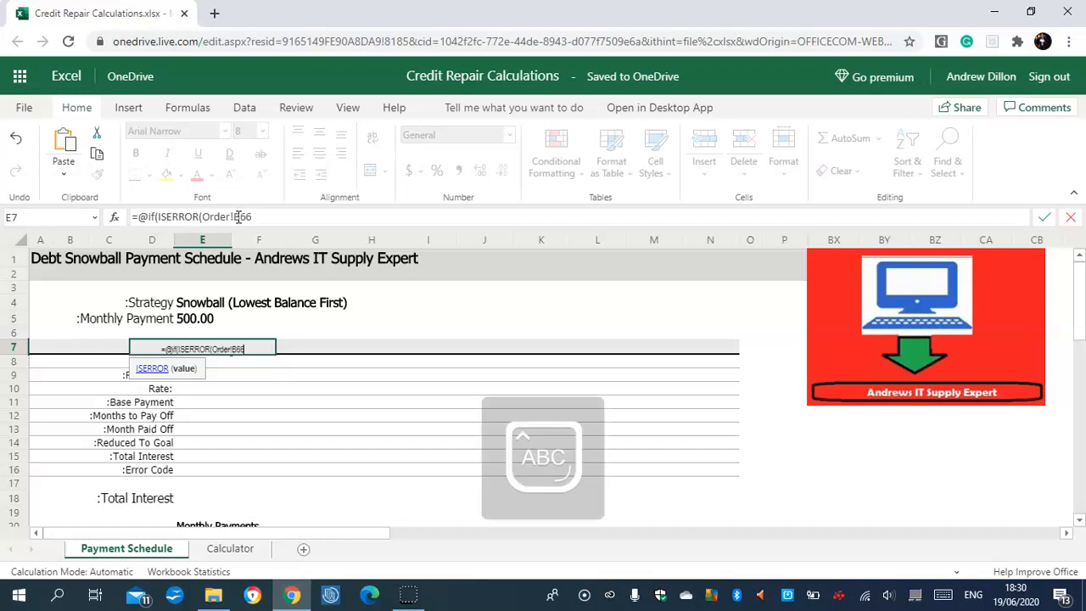
type(")")
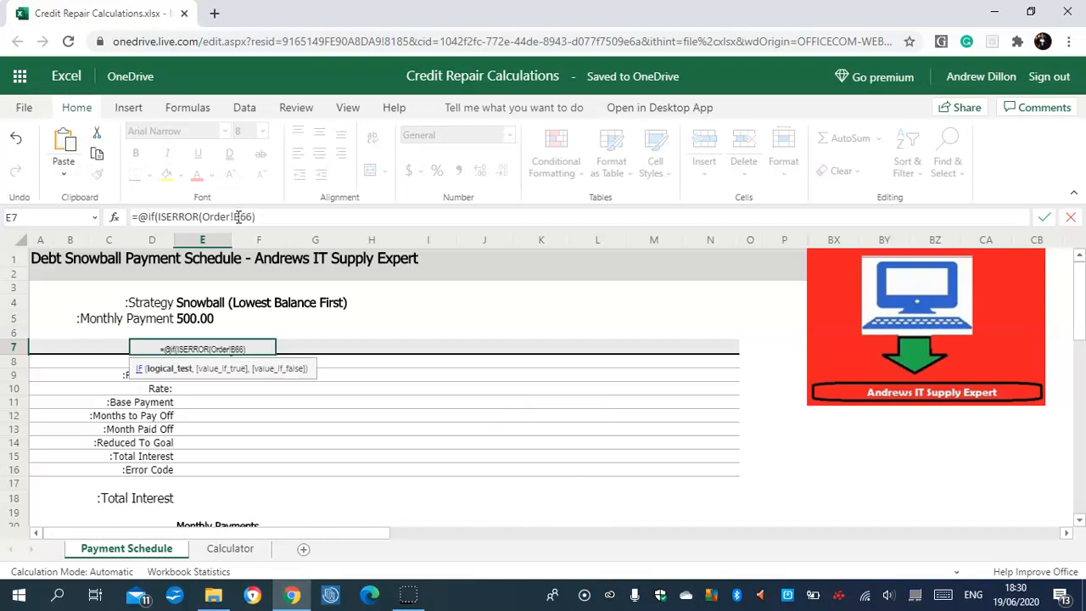
type(",\"\",")
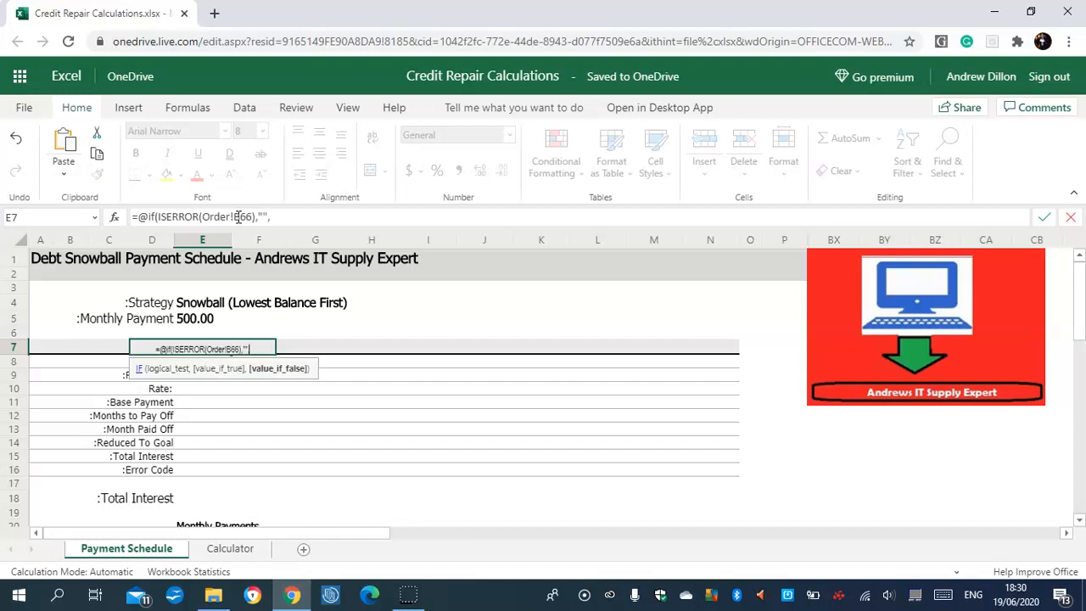
Add a nested If(ISBLANK( as the value-if-false part of the E7 formula.
type("I")
key("Caps_Lock")
type("f(")
key("Caps_Lock")
type("I")
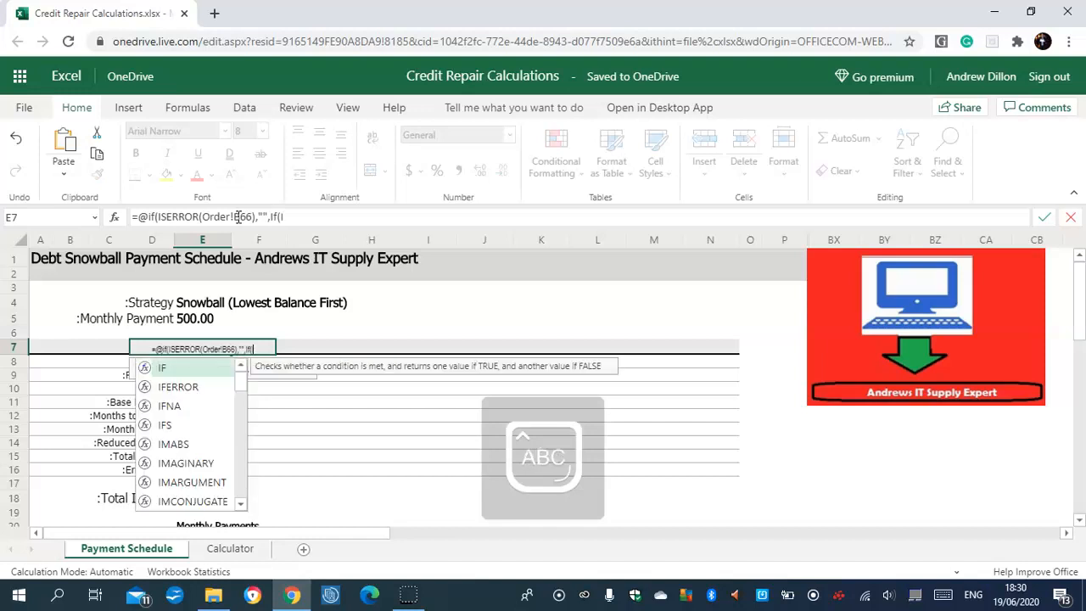
type("SBLANK")
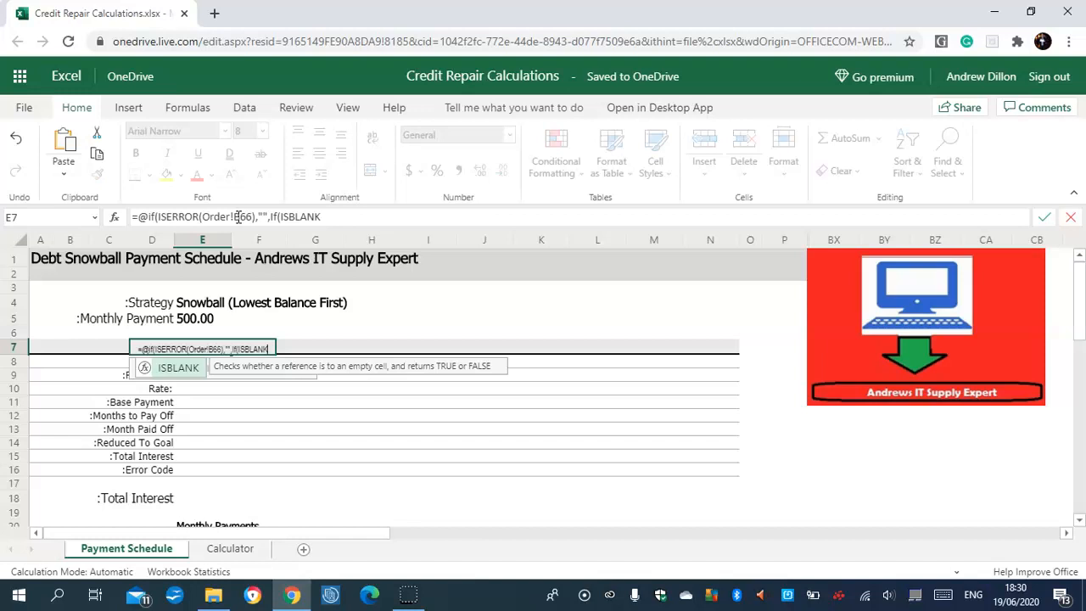
type("(")
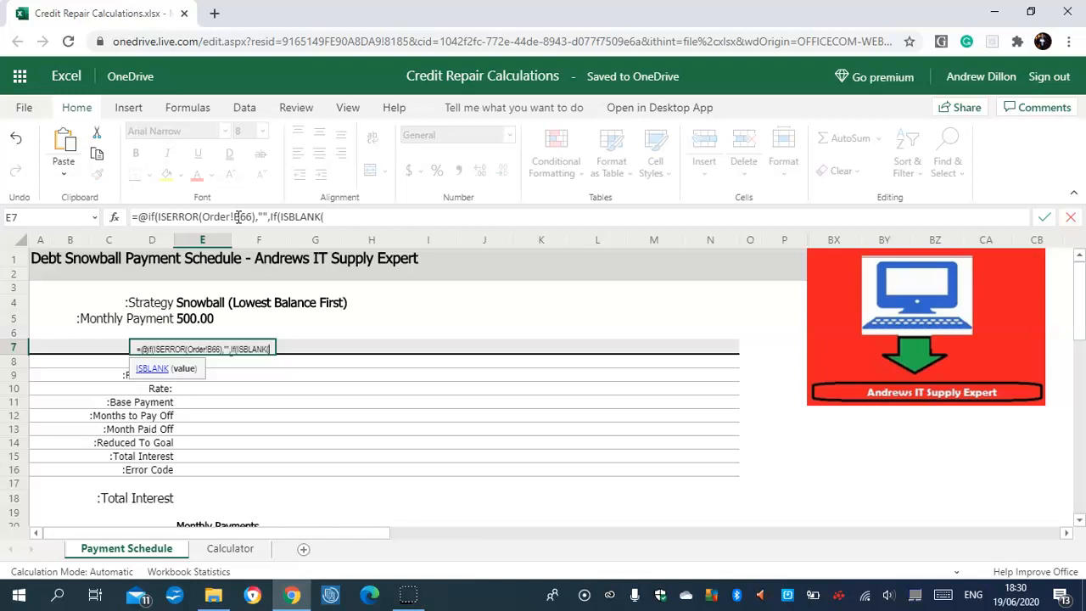
type("@")
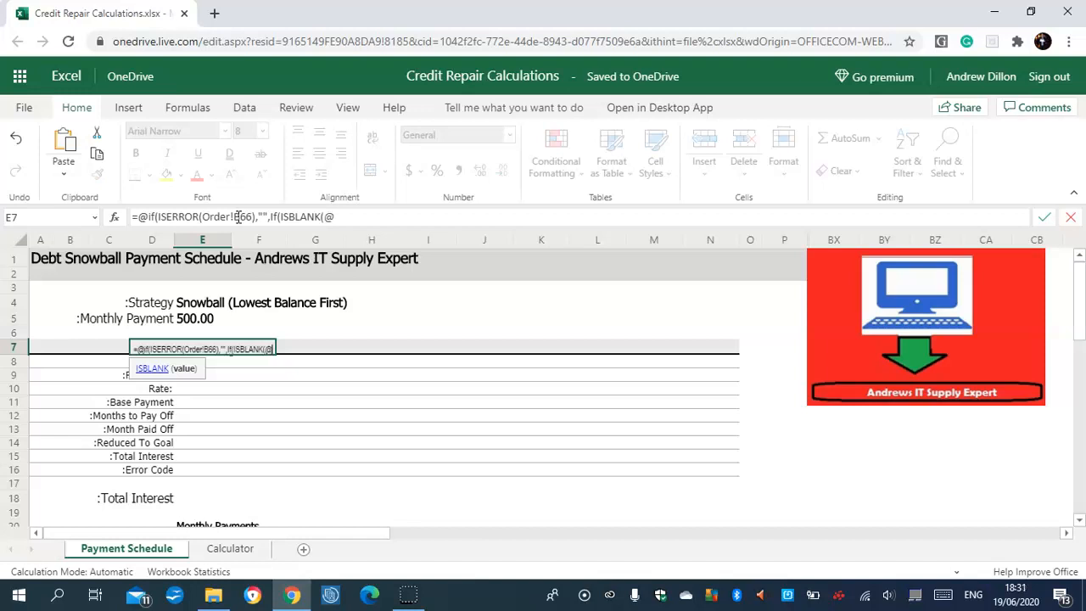
type("INDEX")
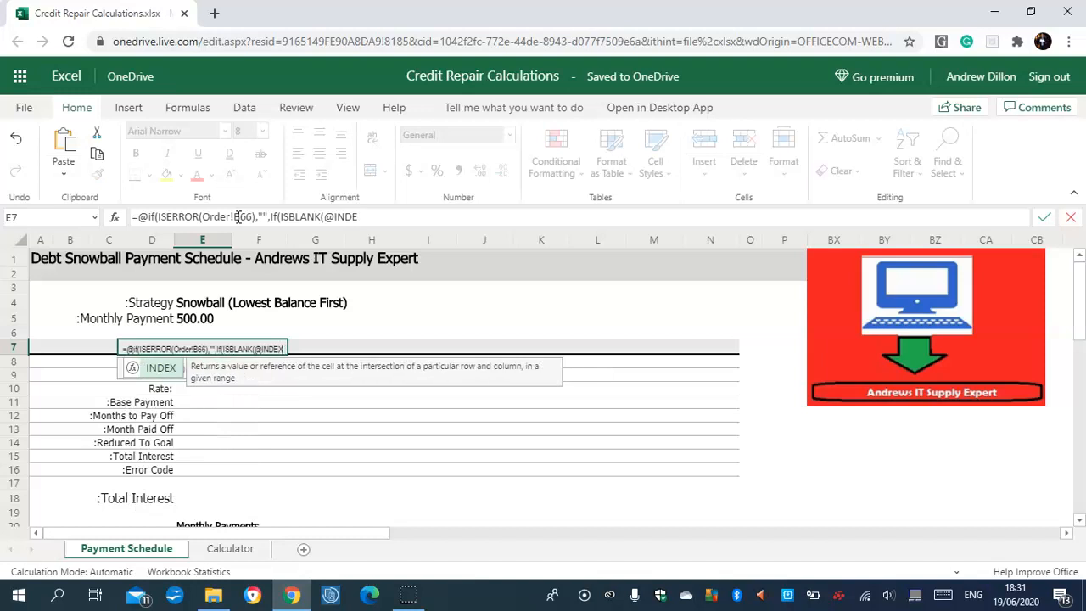
type("(Calculator")
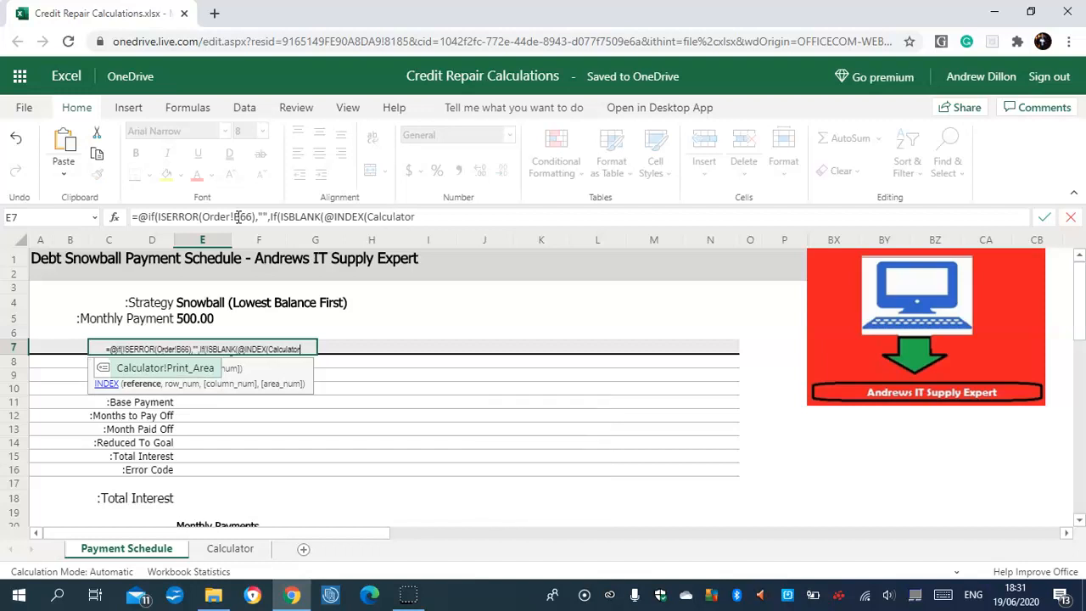
type("!")
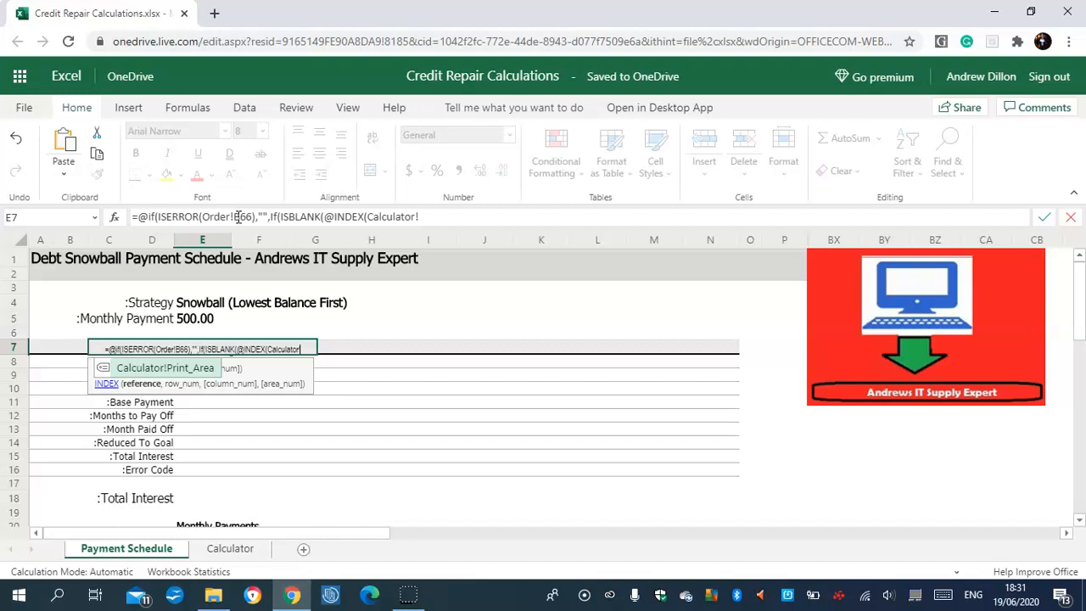
type("$")
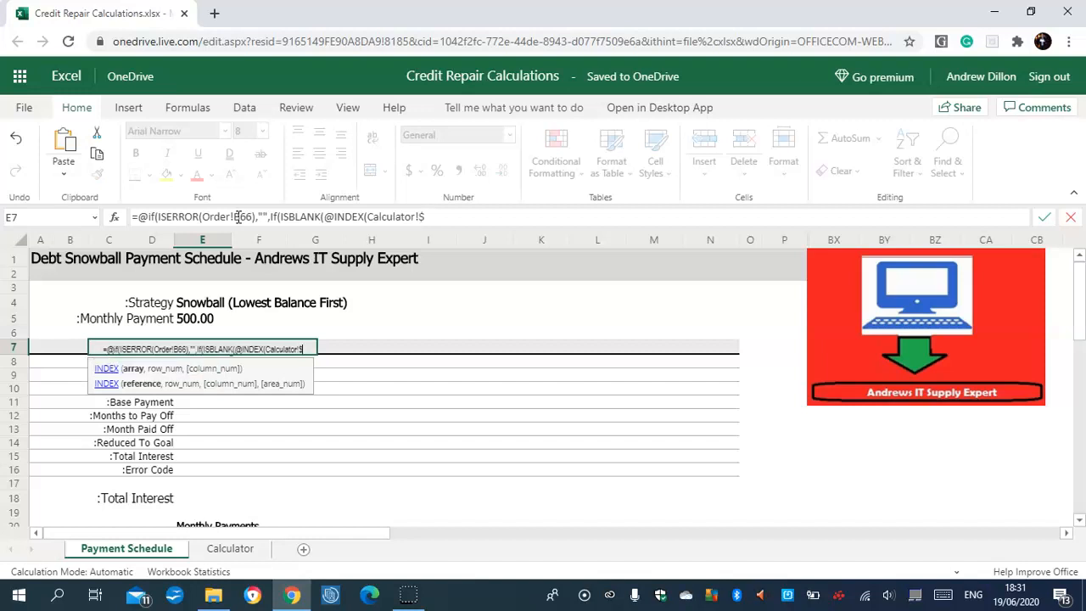
key("Caps_Lock")
type("B$8")
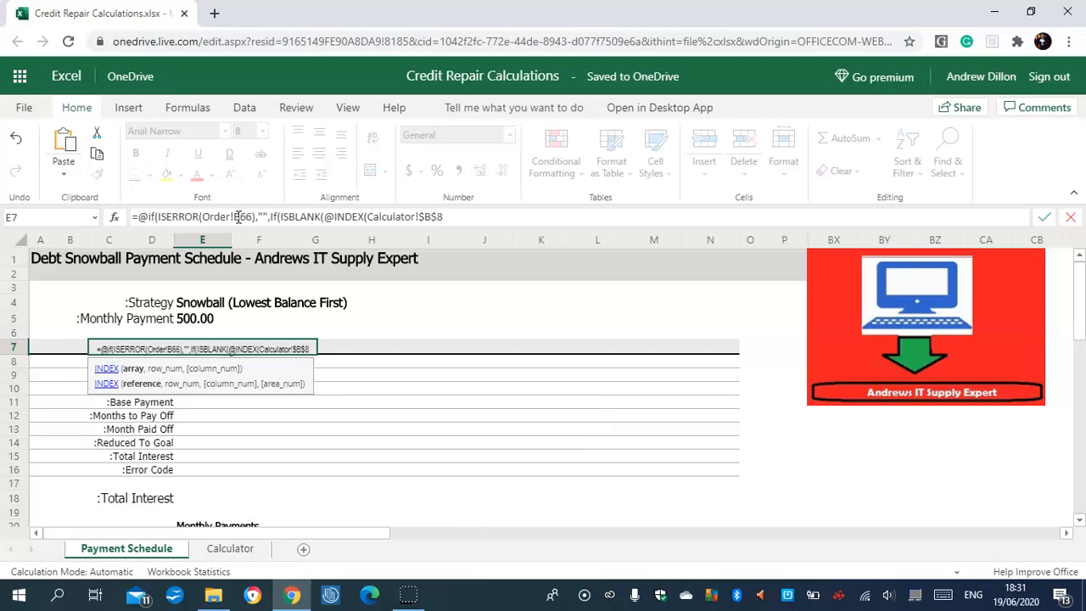
type(":")
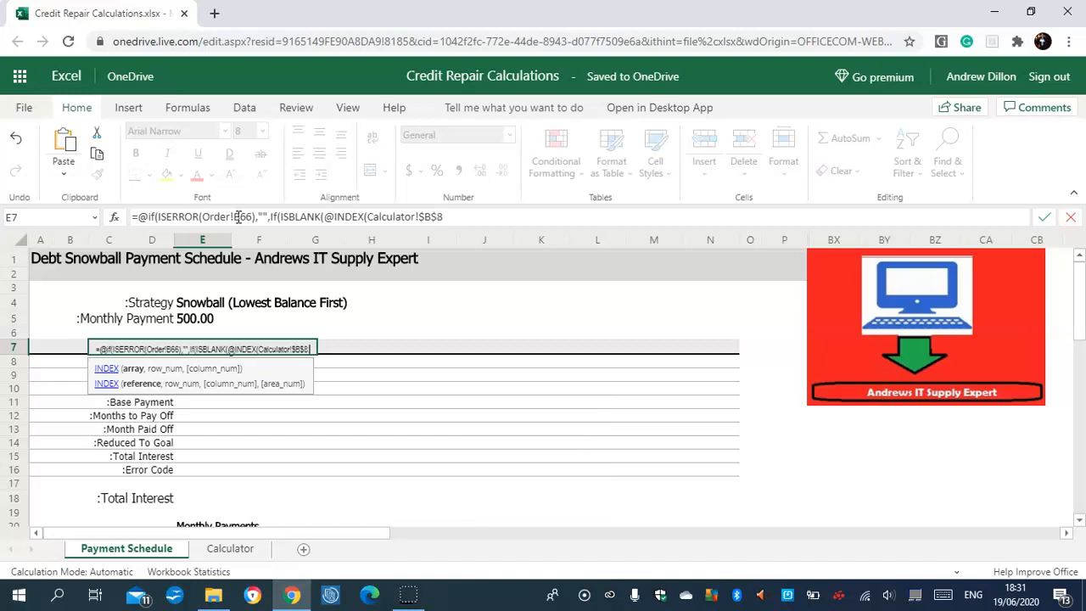
type("$B")
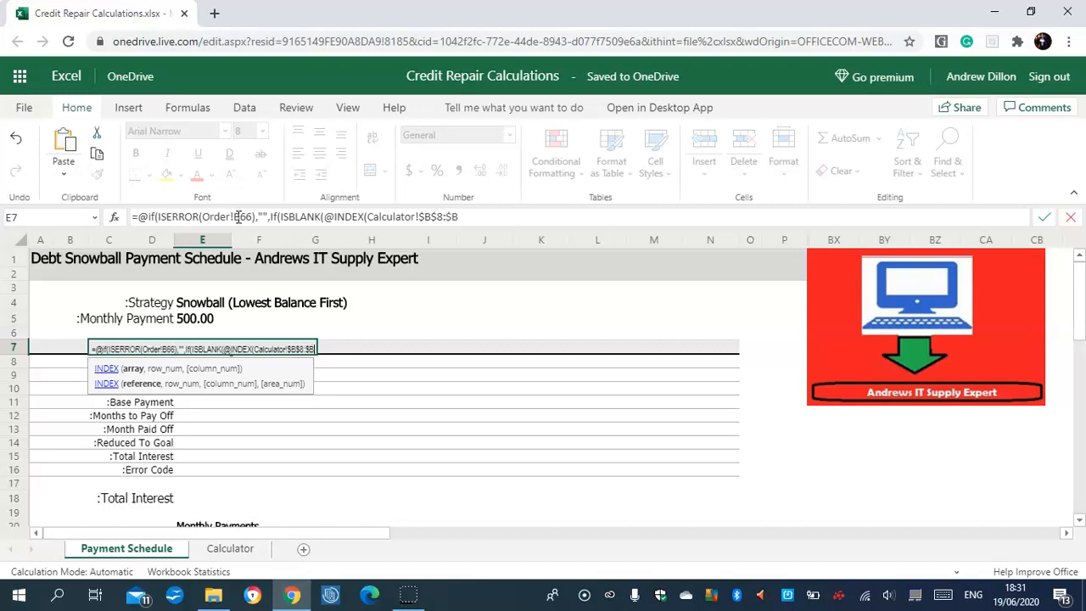
type("$5")
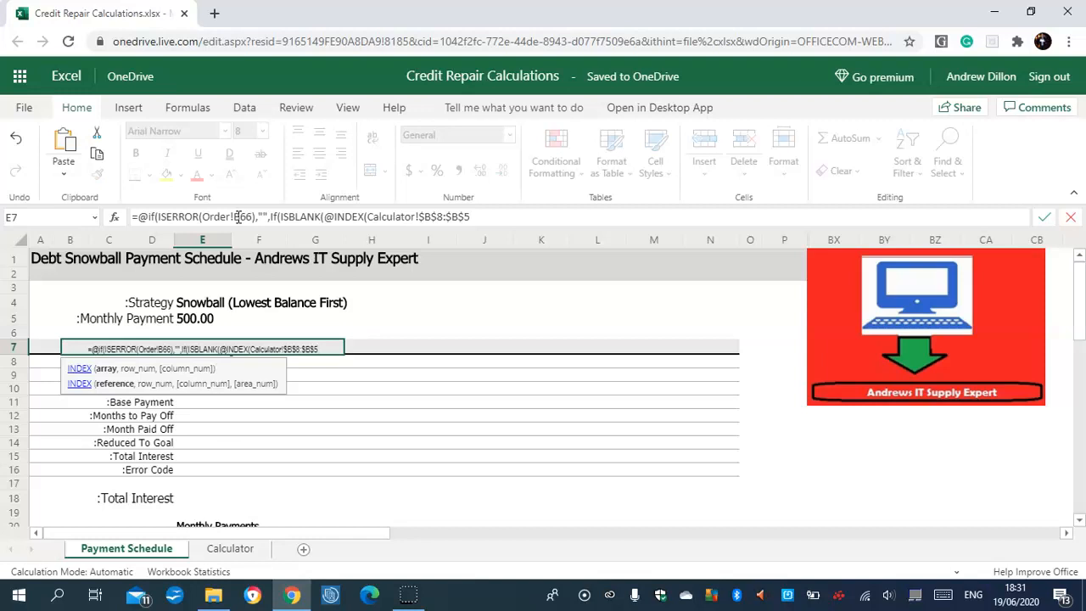
type("/")
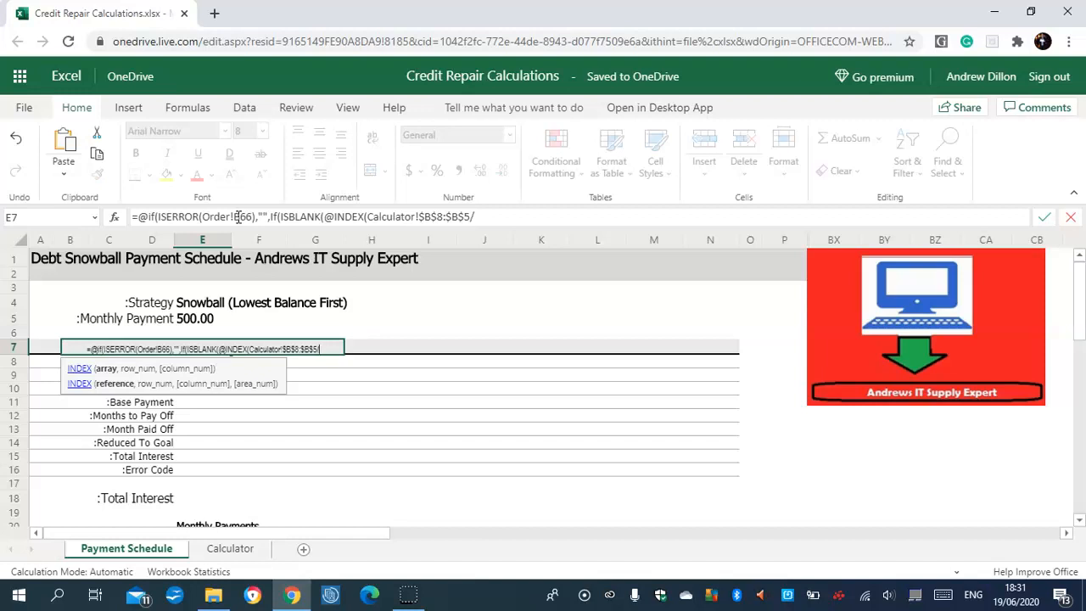
key("BackSpace")
key("BackSpace")
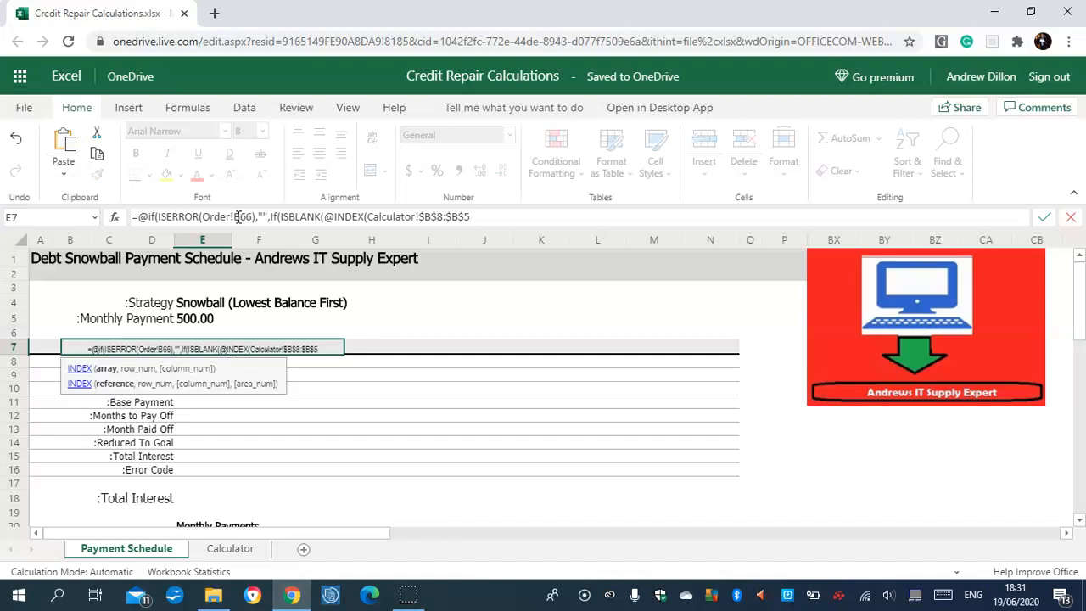
type("15")
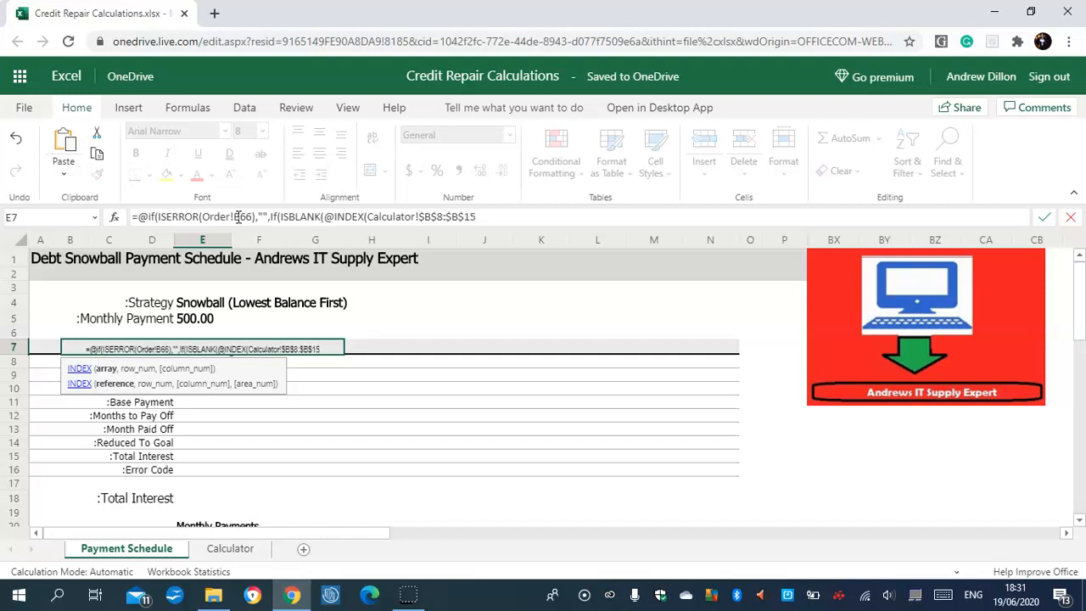
Complete the ISBLANK test in the E7 formula with row number Order!B66, and return "-" as its value if true.
type(",O")
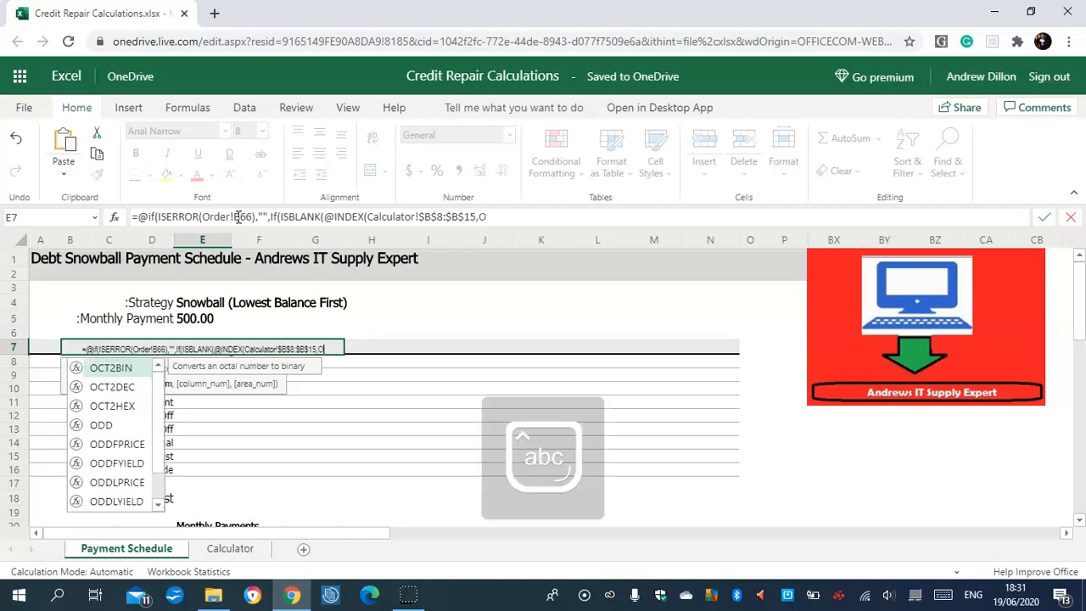
type("rder")
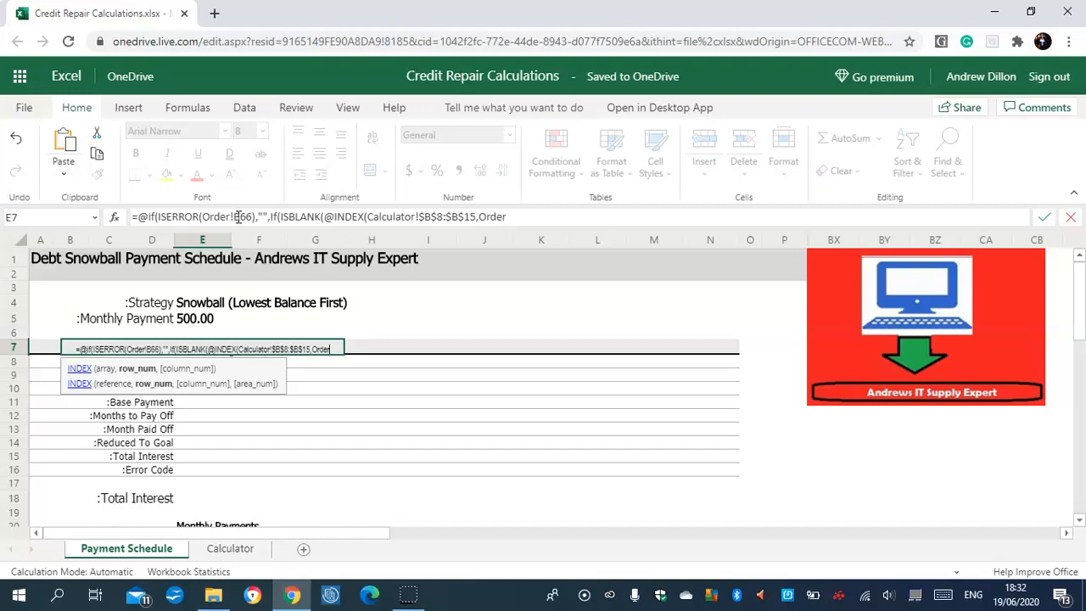
type("!")
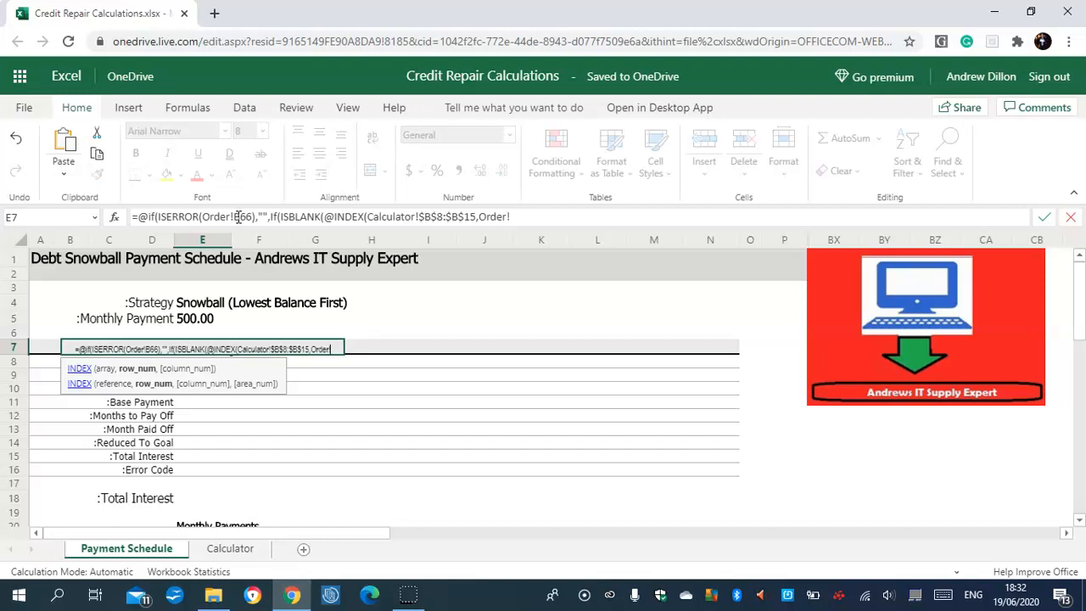
key("Caps_Lock")
type("B66")
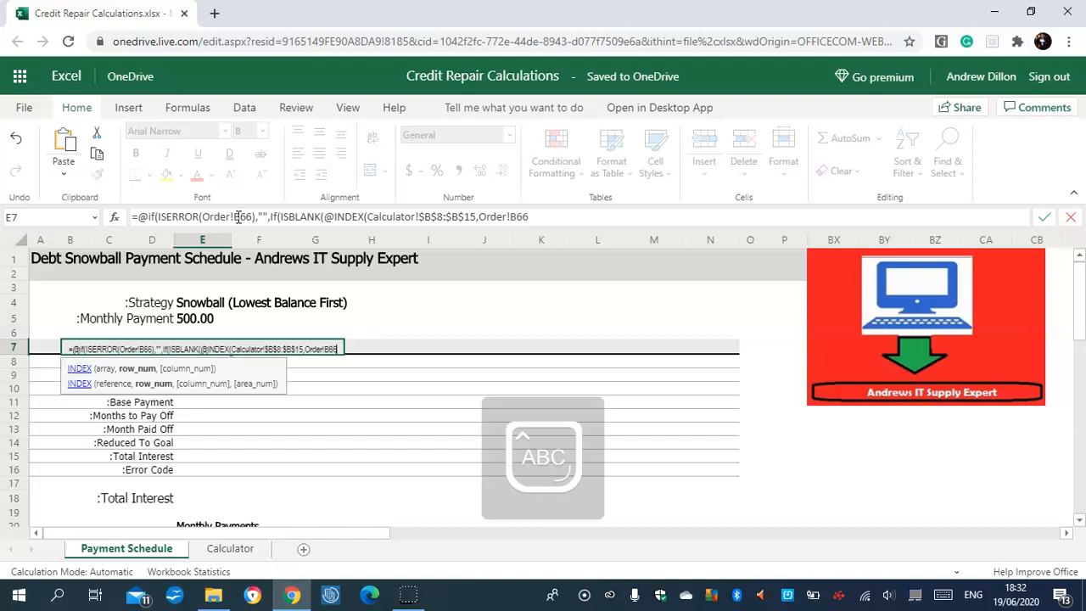
type(")")
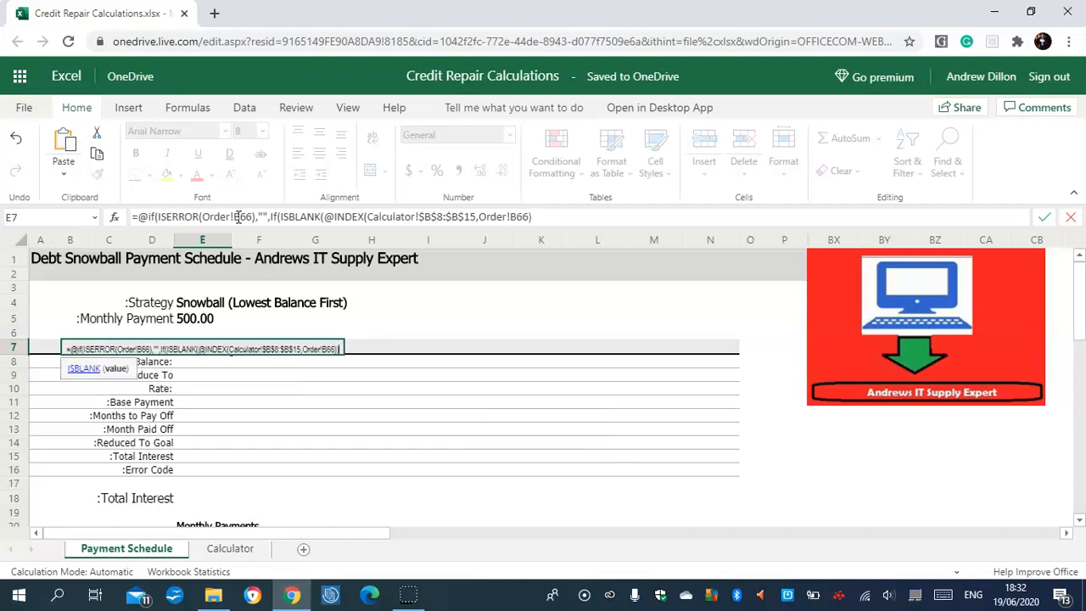
type("),\"")
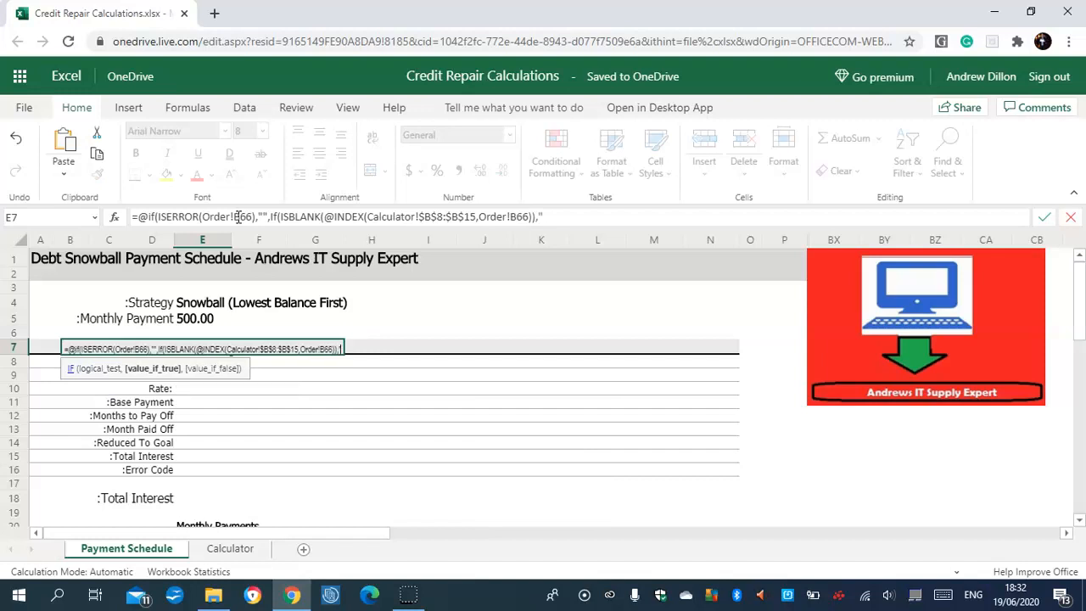
type("-\"")
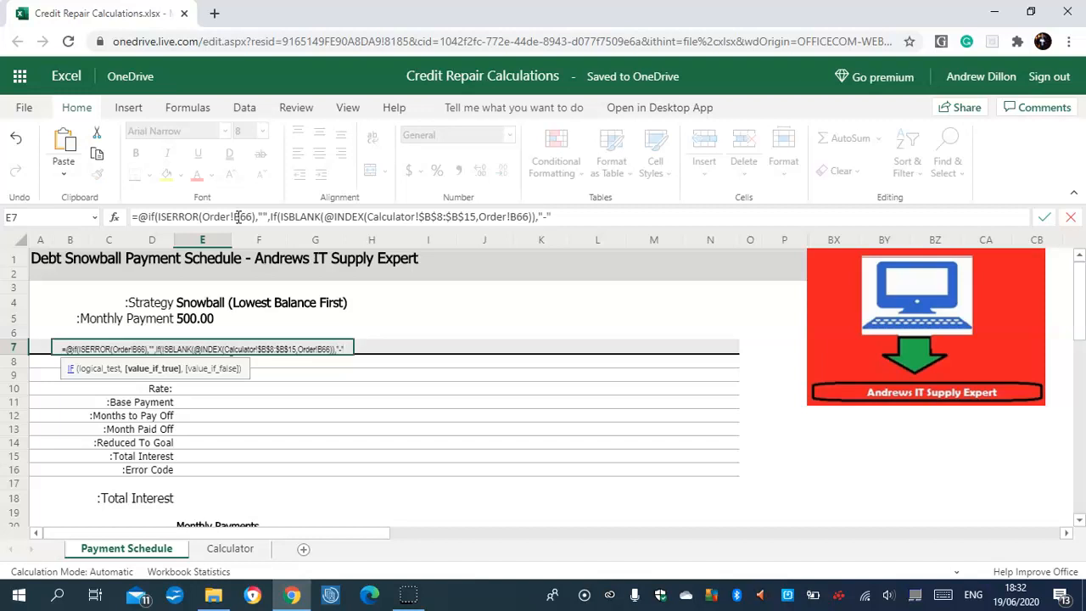
Add INDEX( with the absolute range Calculator!$B$8:$B$15 as the value-if-false part of the nested IF in E7.
type(",INDEX")
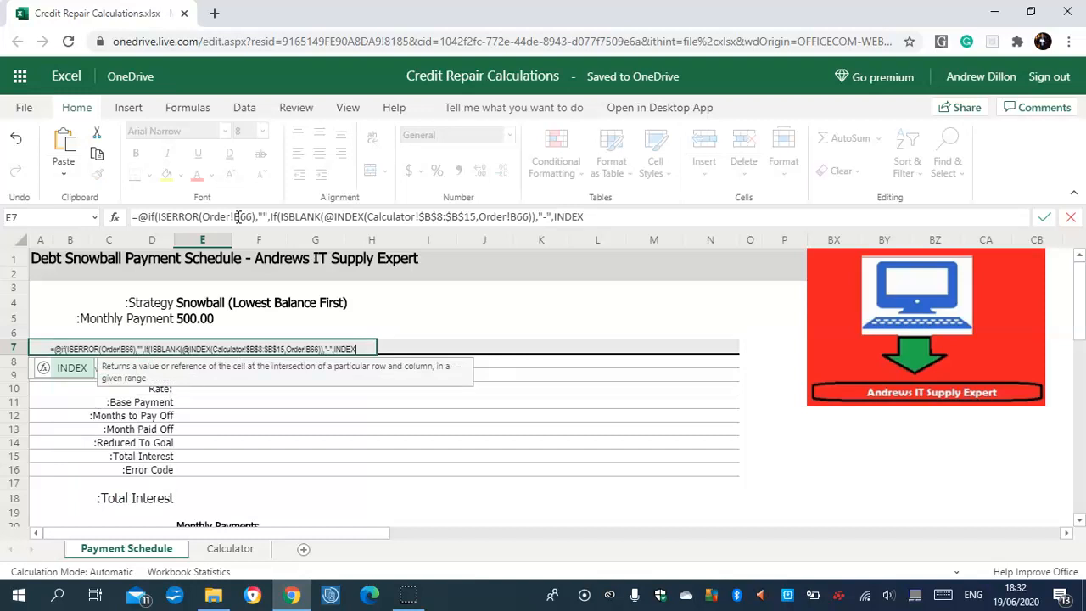
type("(Calc")
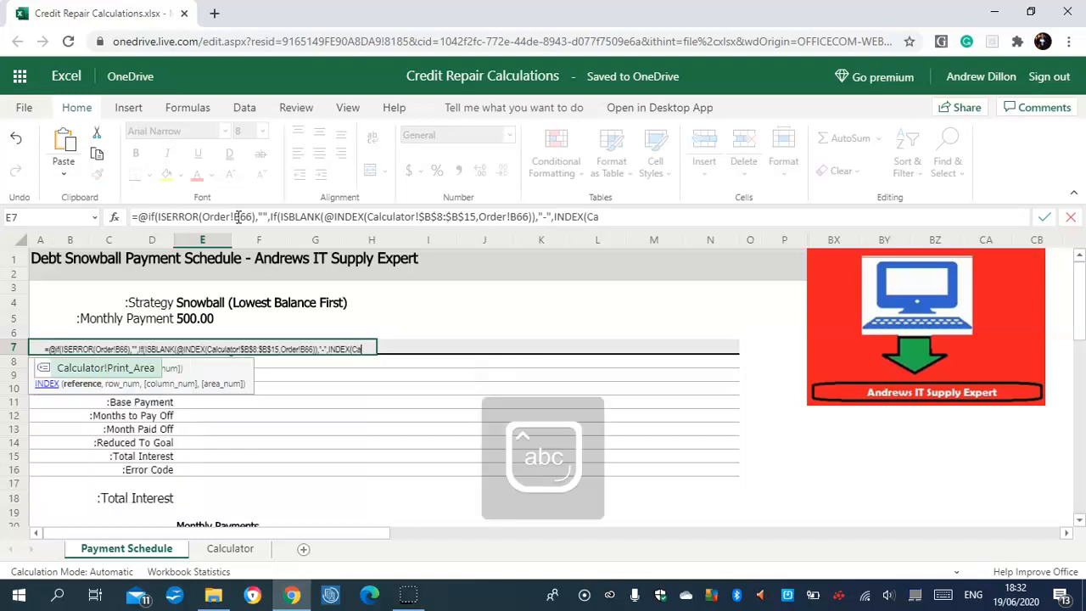
type("ulator")
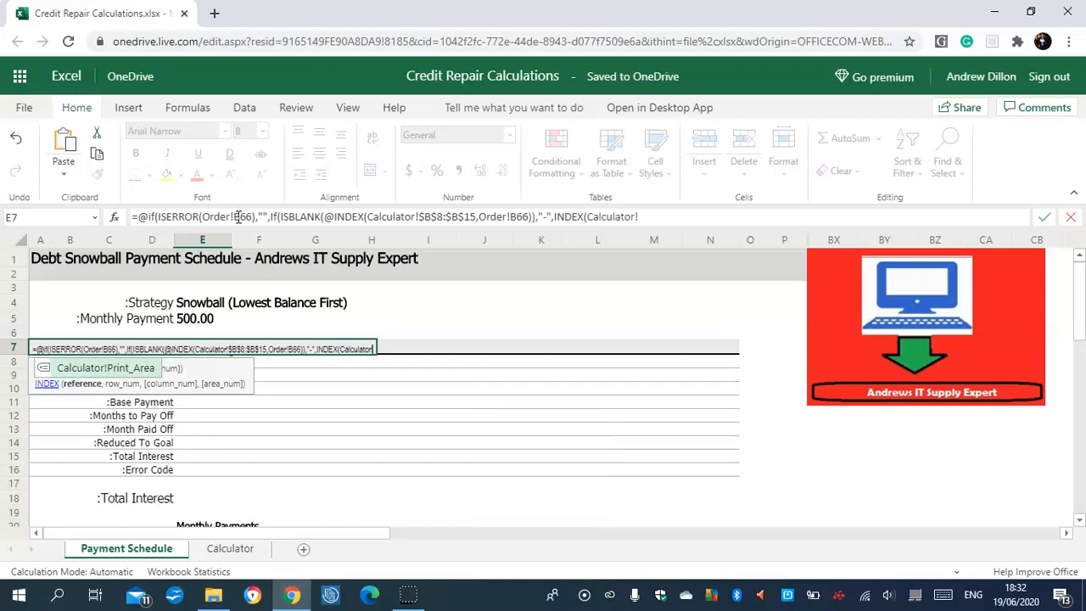
type("!")
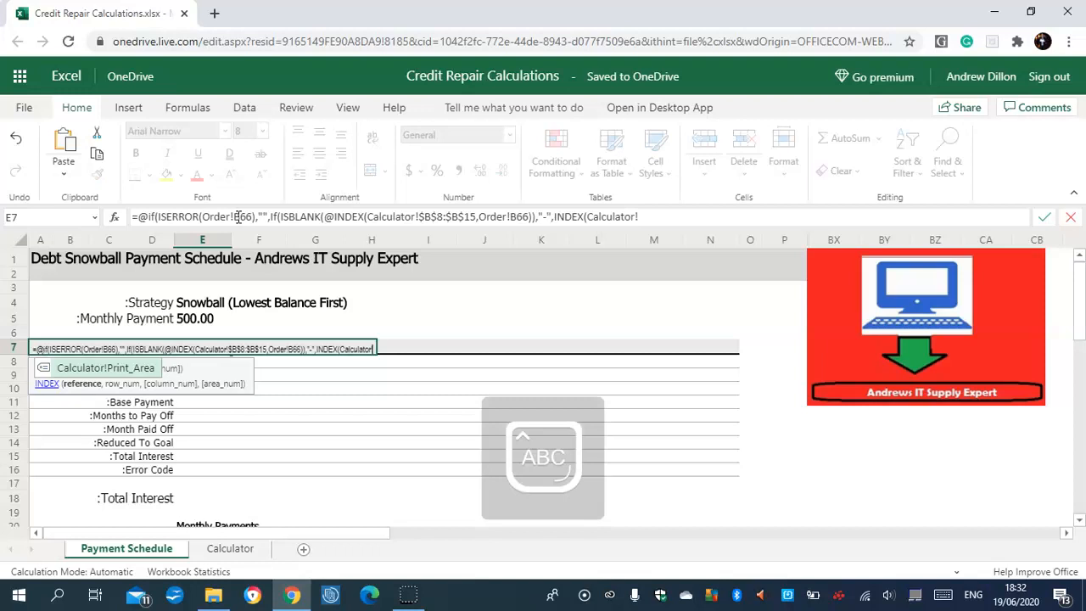
type("$")
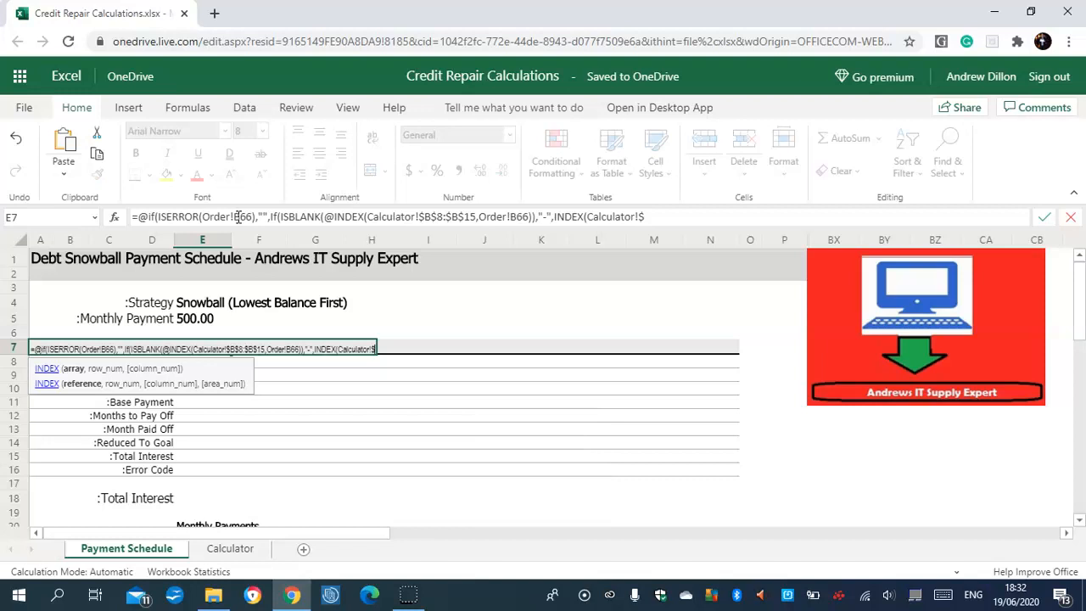
type("B$")
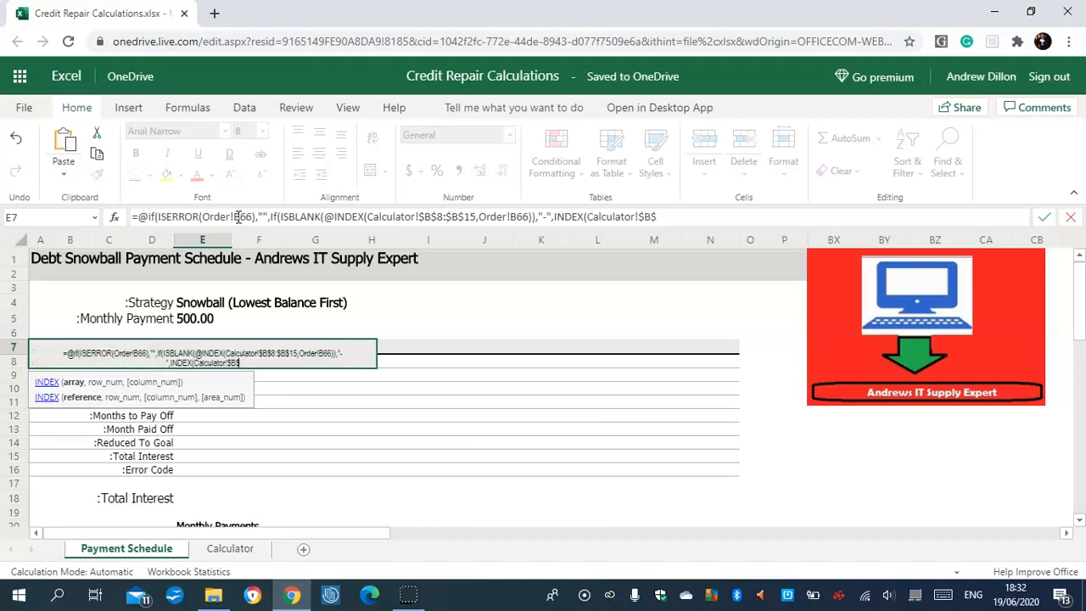
type("8:$B")
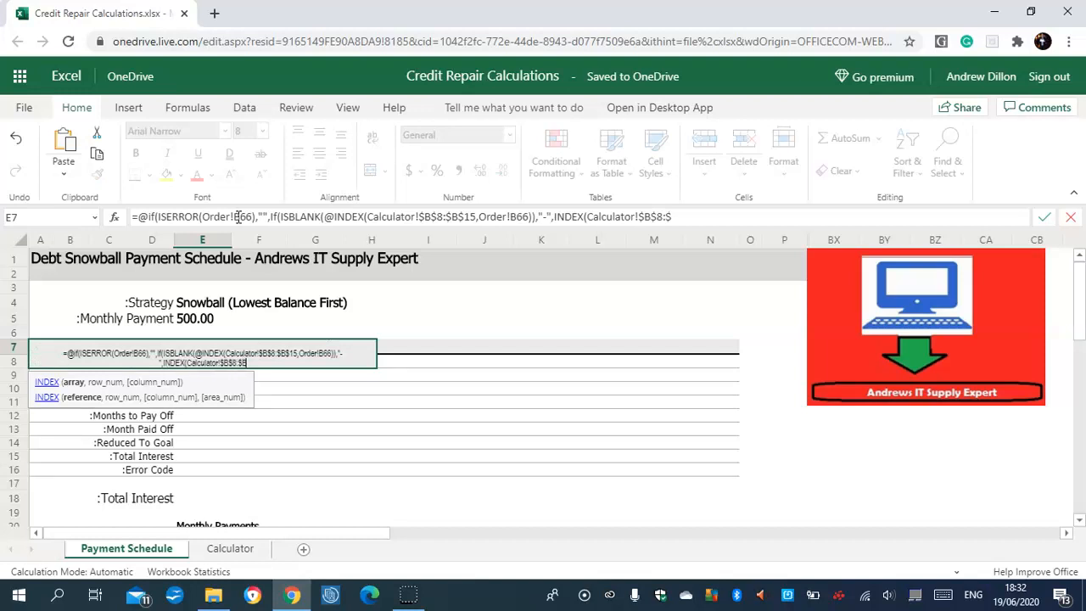
type("$")
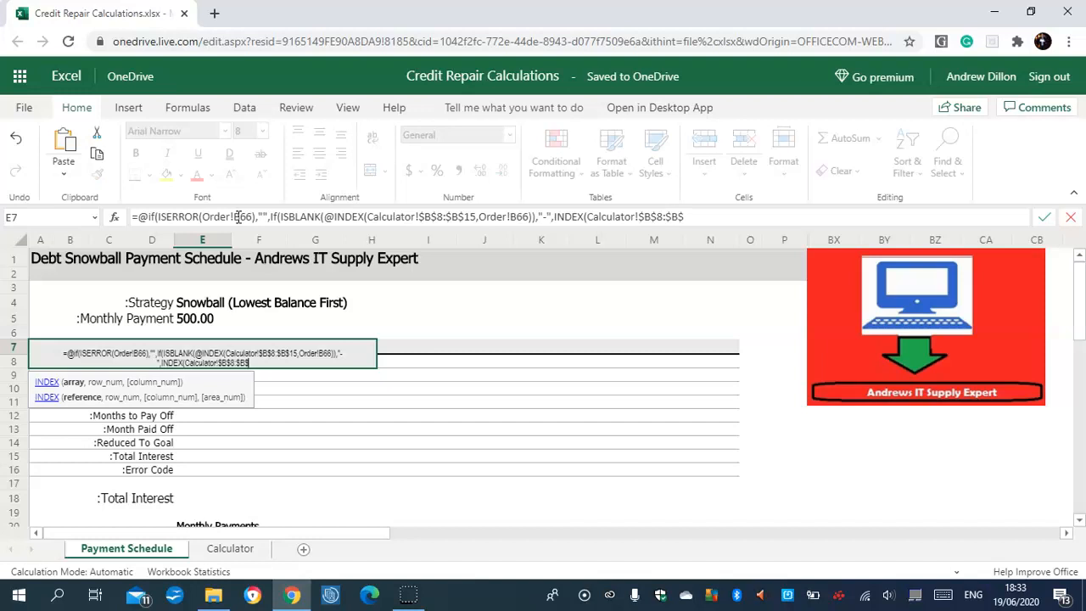
type("15")
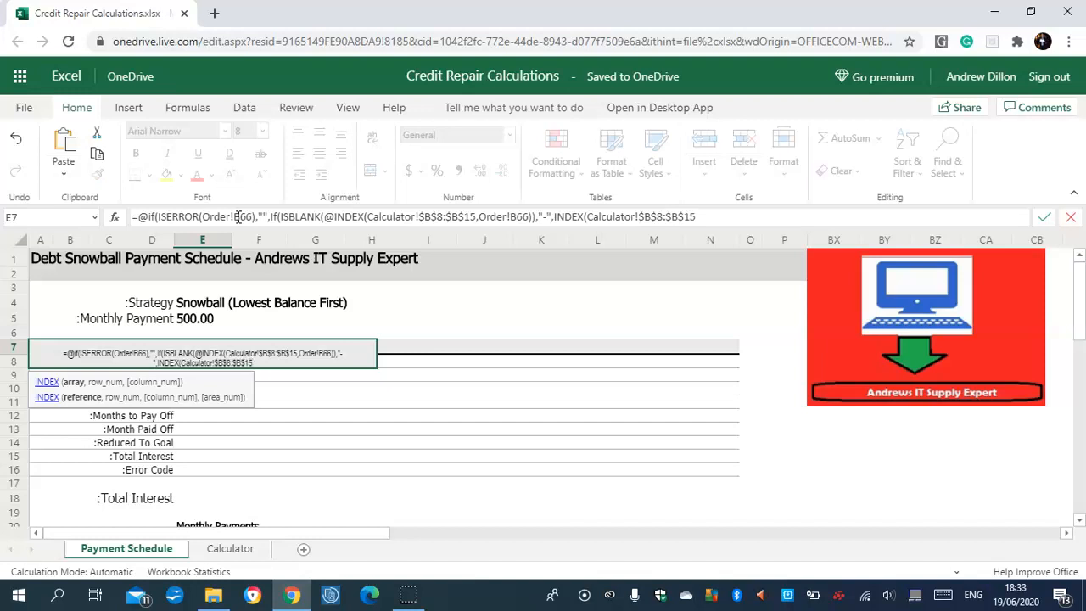
Finish the E7 formula with row number Order!B66 and the closing parentheses, and commit it.
type(",Ord")
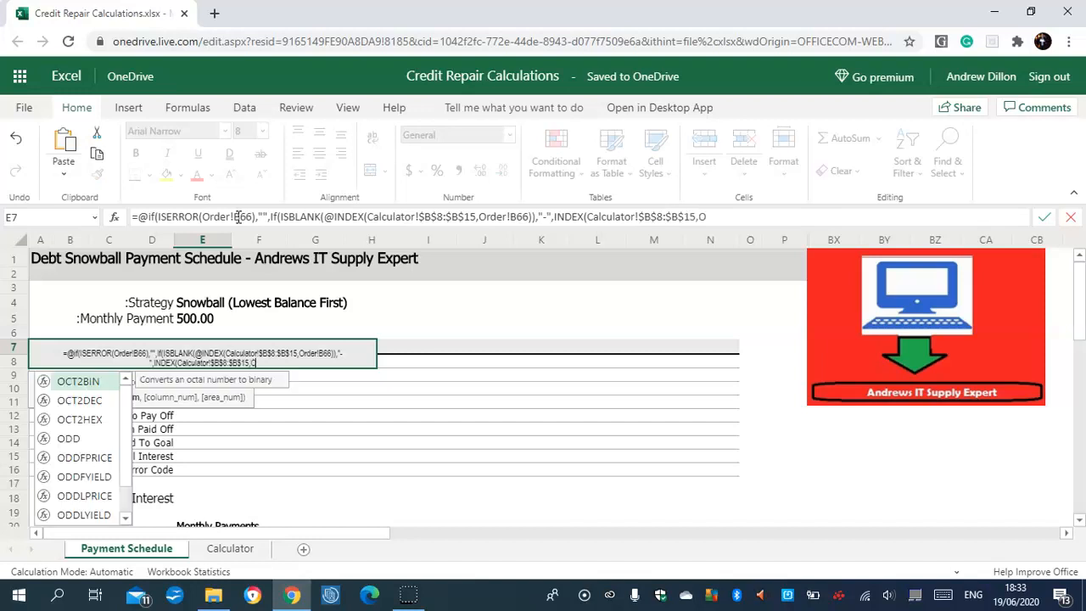
type("er!")
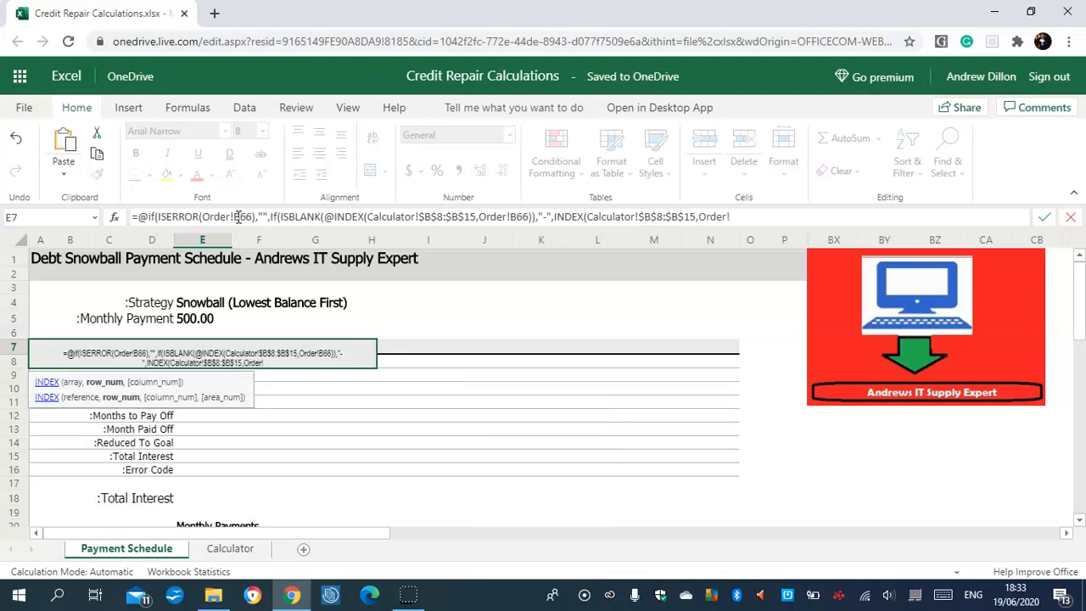
type("B66")
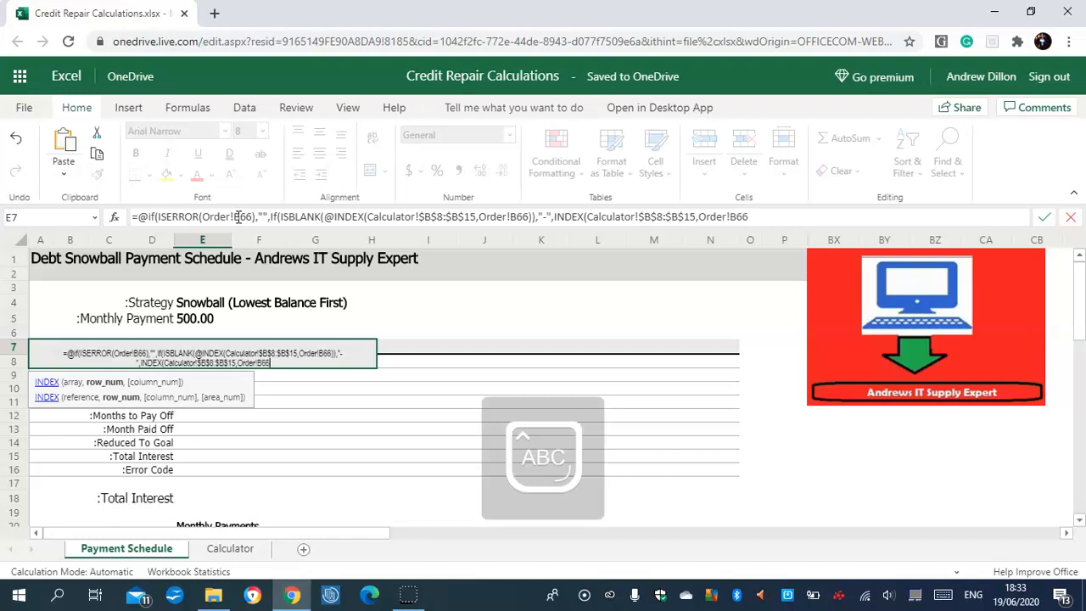
type("))")
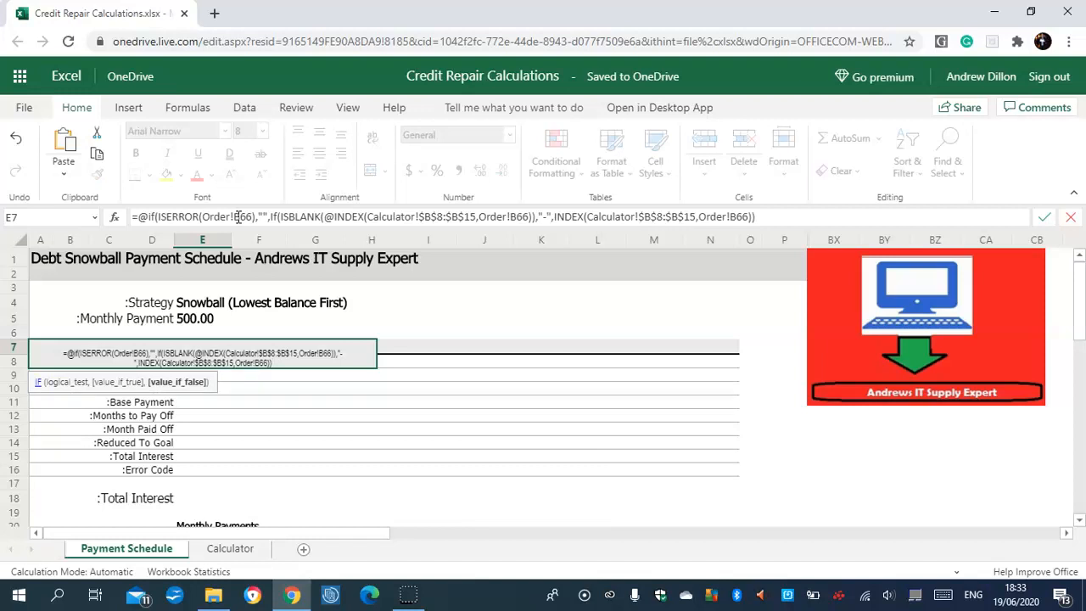
key("Return")
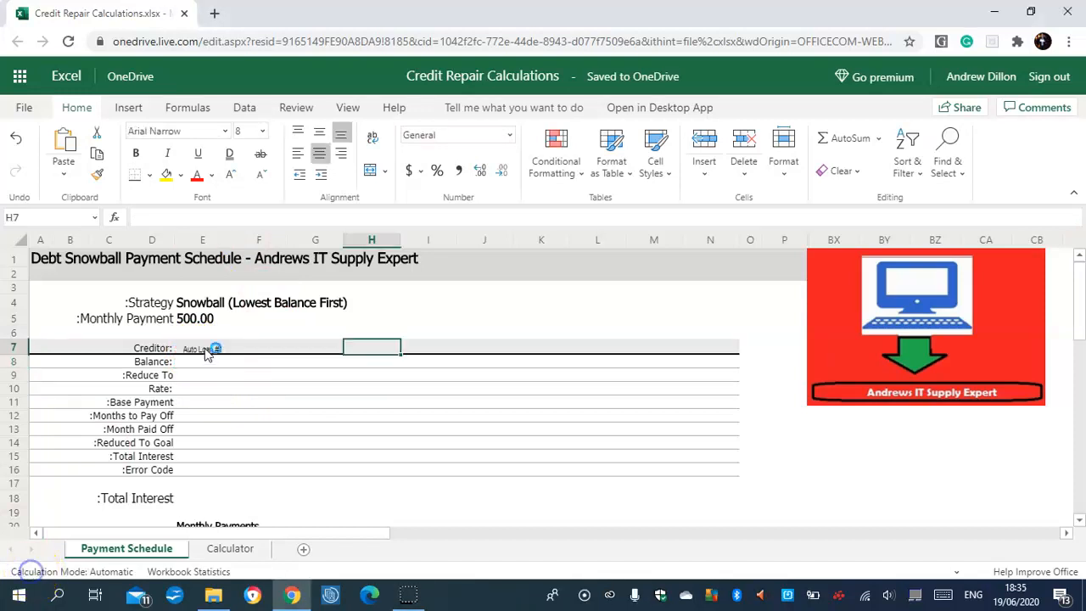
Copy the Creditor formula from E7 across row 7 to H7, and on through column N.
left_click(207, 352)
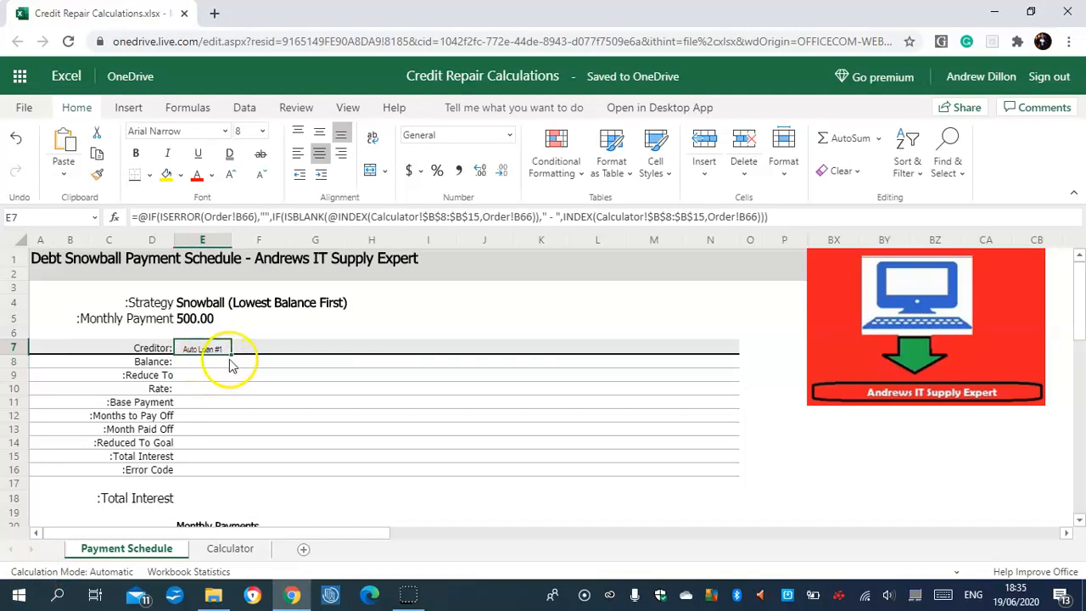
left_click_drag(235, 355, 359, 357)
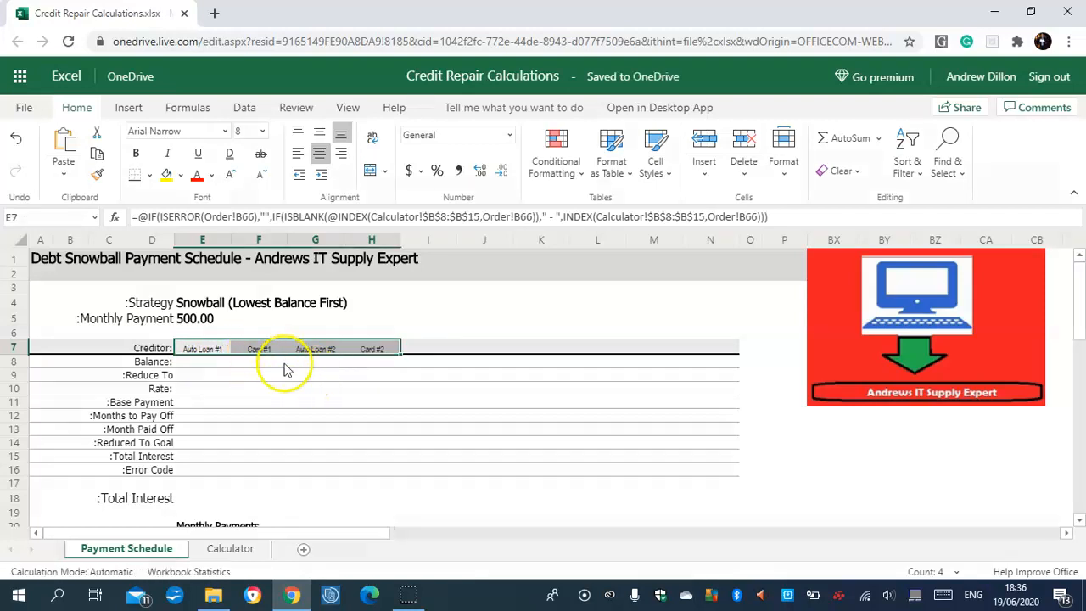
left_click(375, 350)
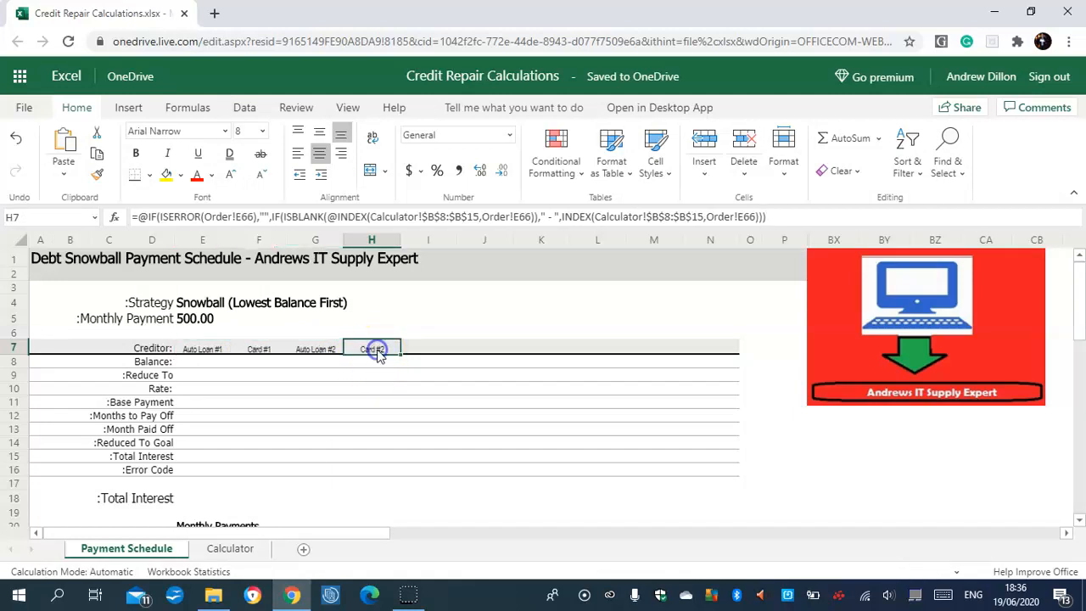
left_click_drag(404, 357, 704, 359)
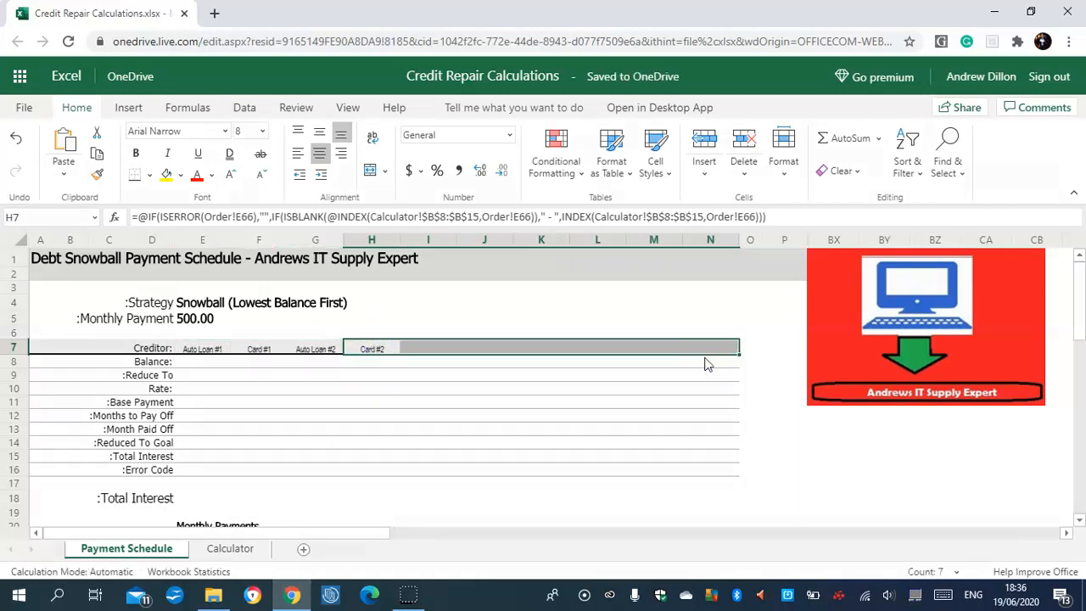
left_click(374, 350)
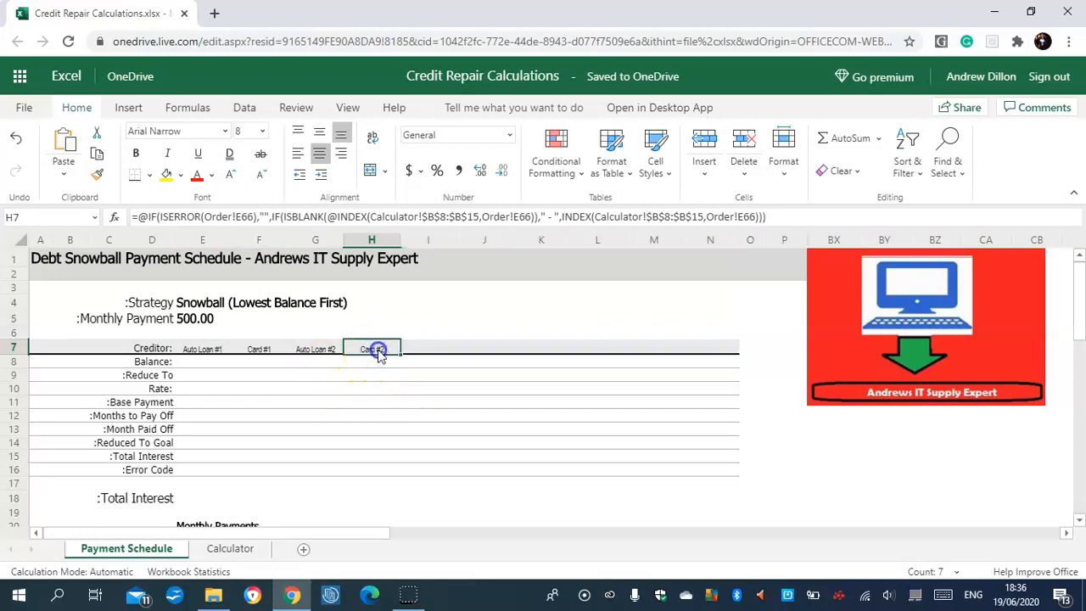
Start a formula in cell E8 beside the Balance label with =I@IF(ISERROR.
left_click(199, 363)
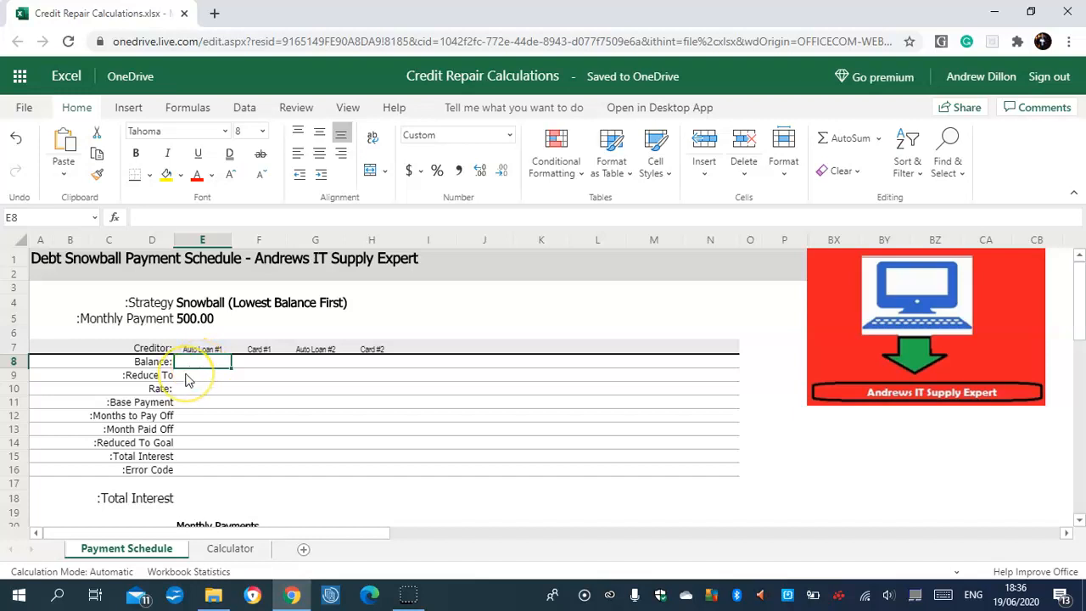
type("=")
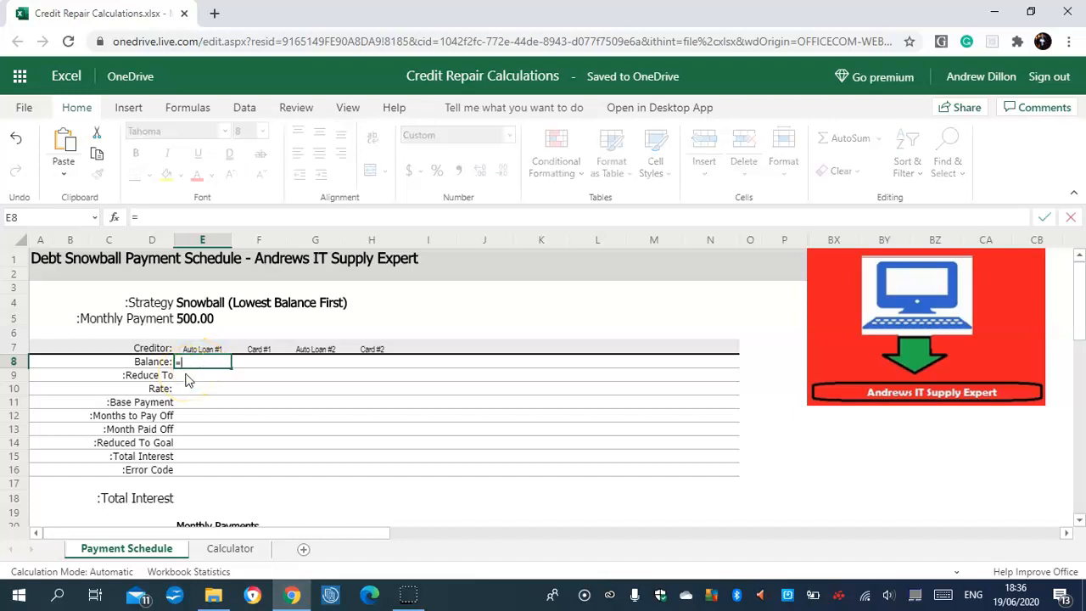
type("I@IF")
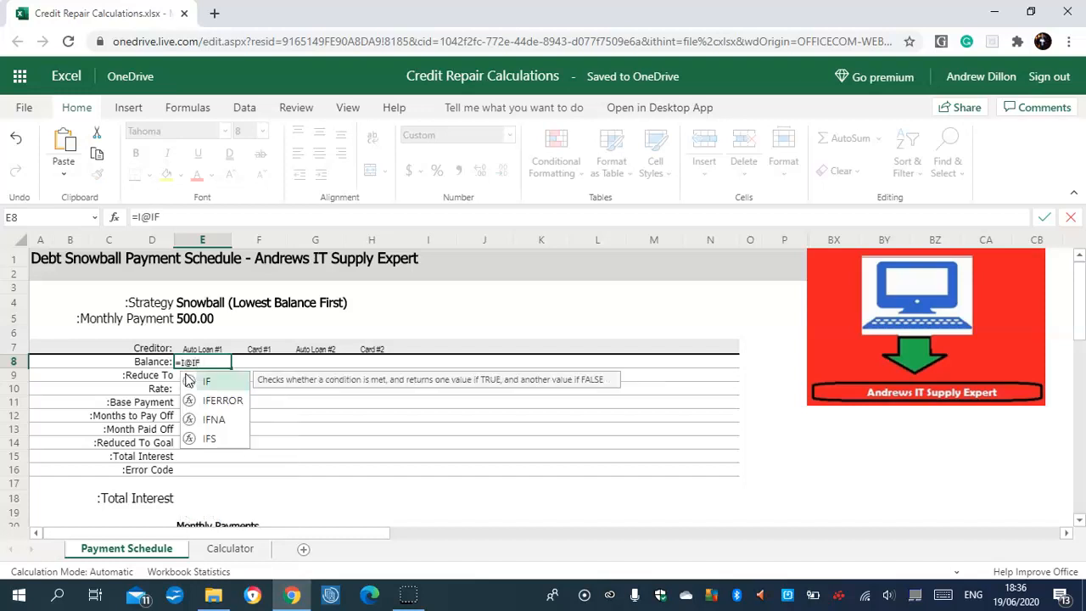
type("(")
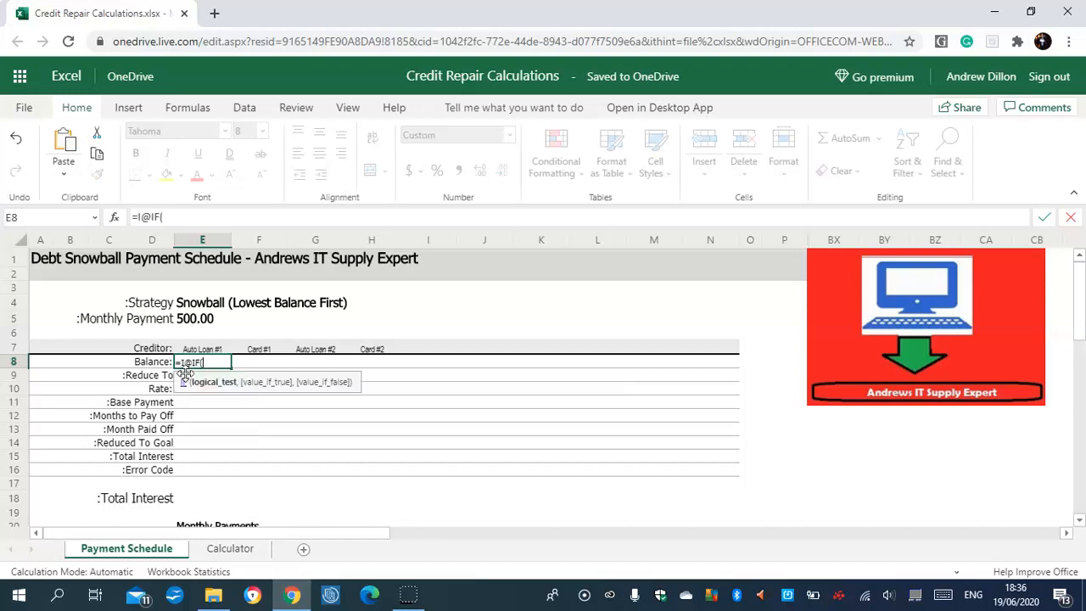
type("ISERROR")
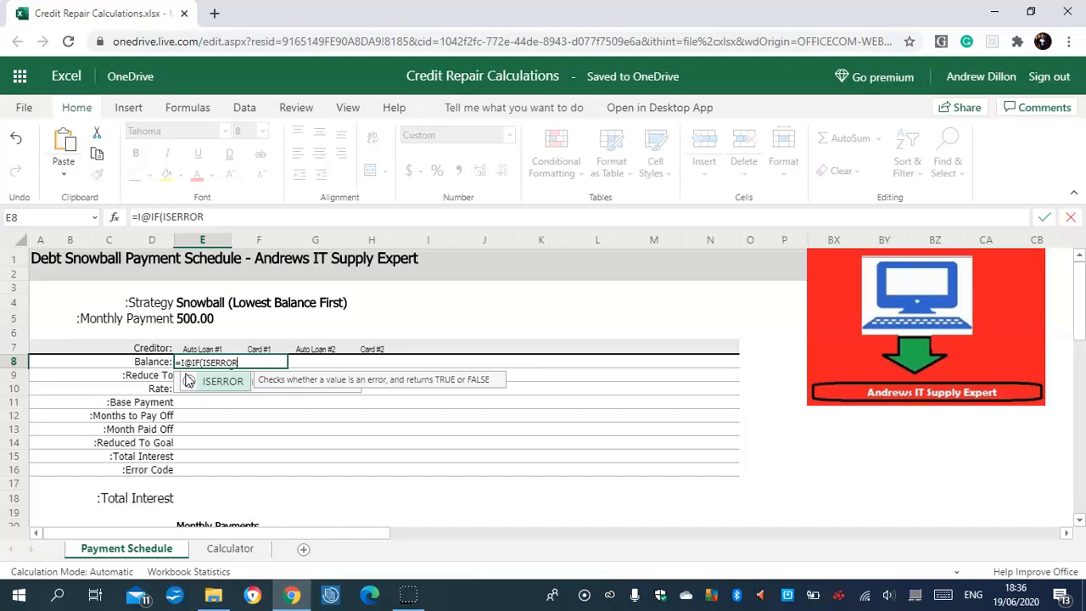
Continue the E8 formula with (Order!B66),0, to test that reference for an error and return 0.
type("(Order")
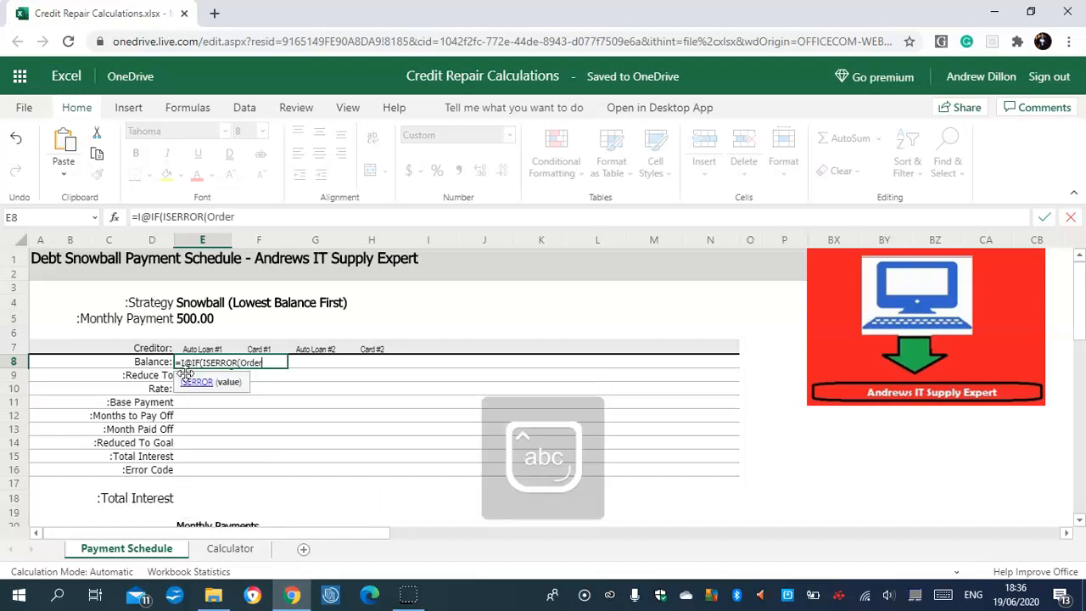
type("!")
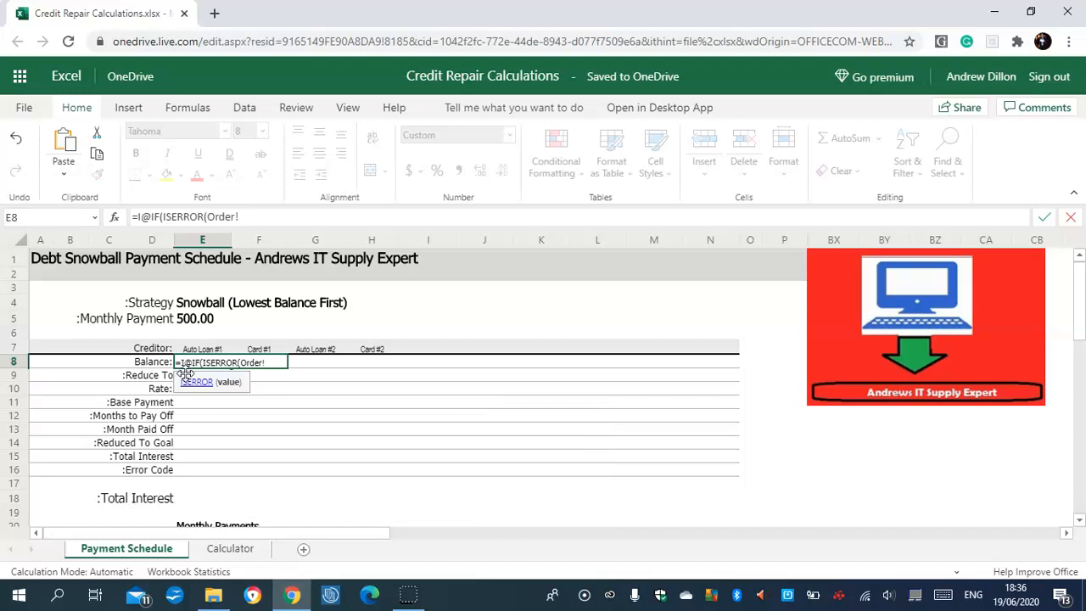
type("B66")
key("Caps_Lock")
type(")")
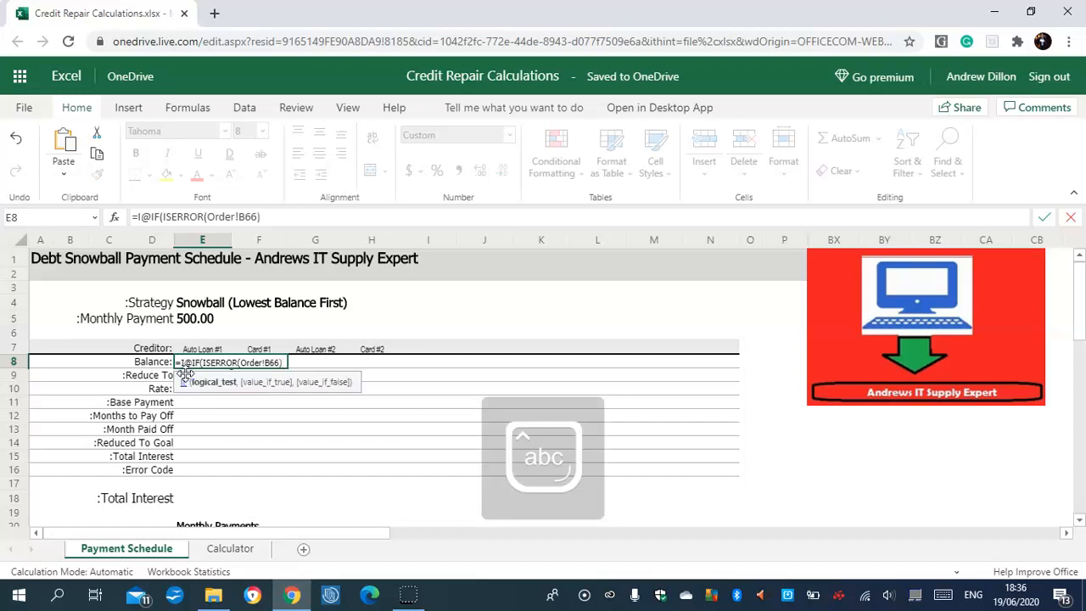
type(",0,")
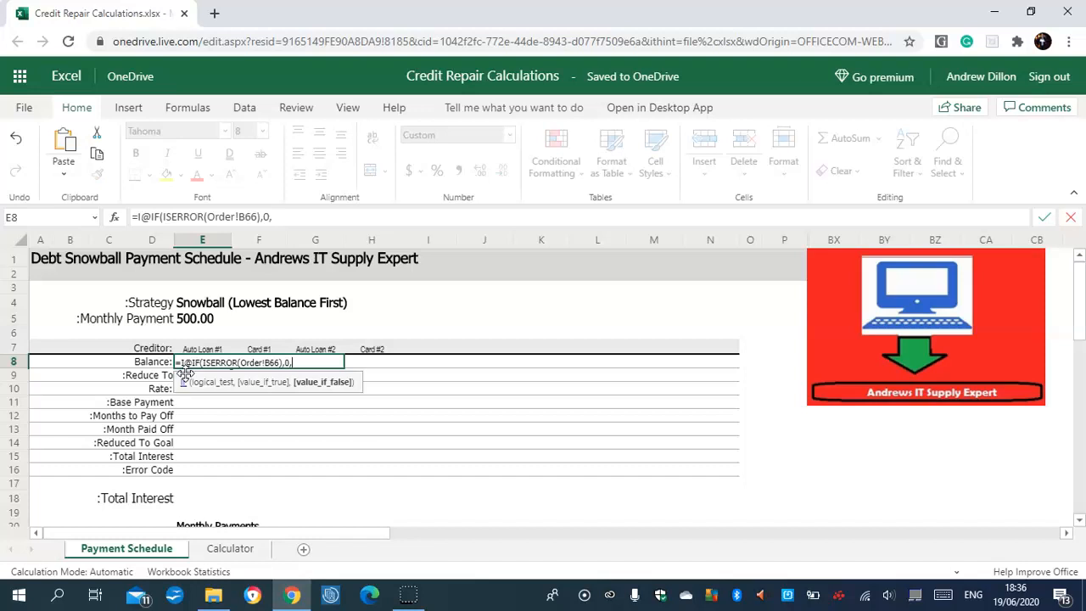
Continue the E8 formula with INDEX(Calculator as the function for the value-if-false argument.
key("Caps_Lock")
type("INDEX")
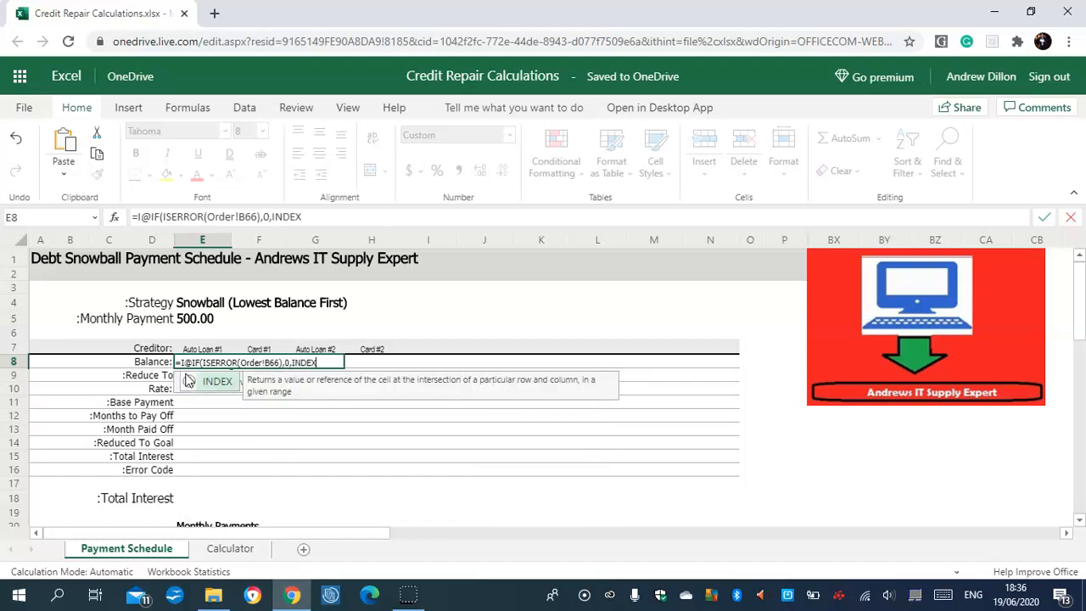
type("(C")
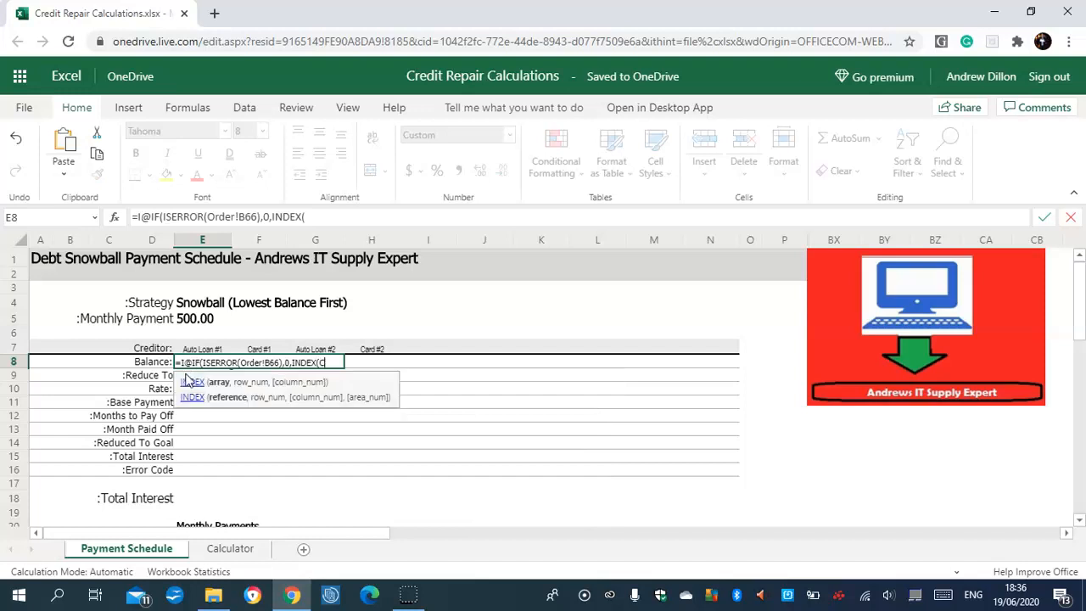
key("Caps_Lock")
type("alcul")
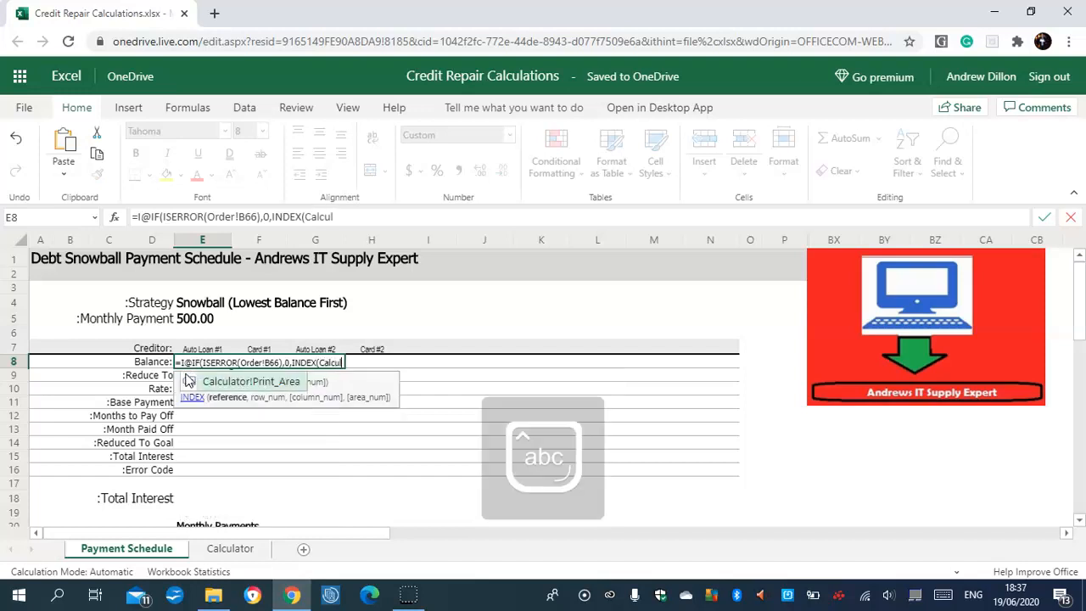
type("ator")
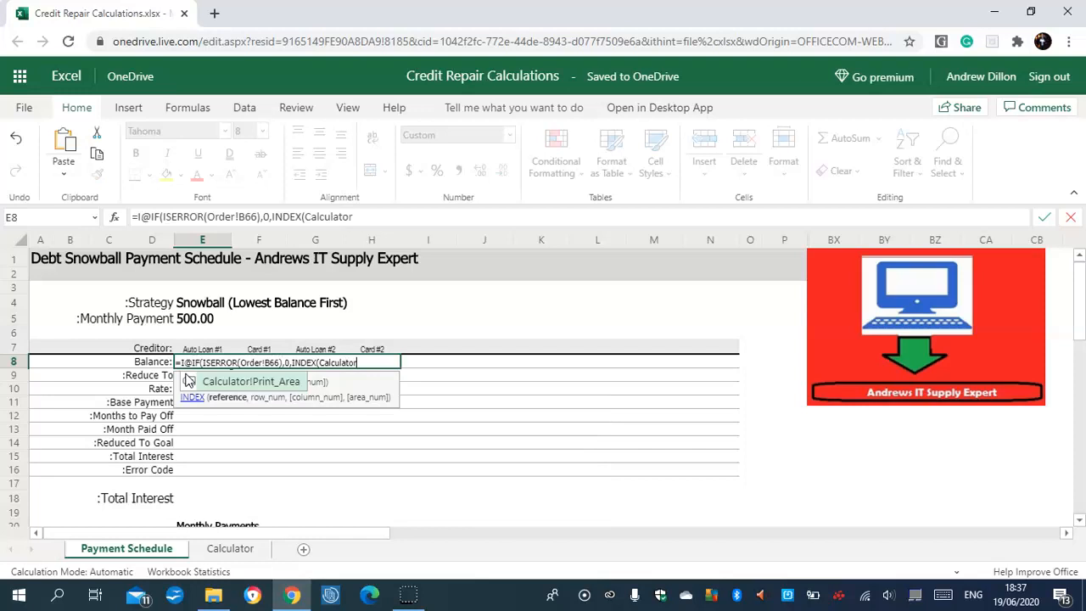
Complete the INDEX array reference in E8 with the absolute range !$C$8:$C$15 on the Calculator sheet.
type("!")
type("$")
key("Caps_Lock")
type("B")
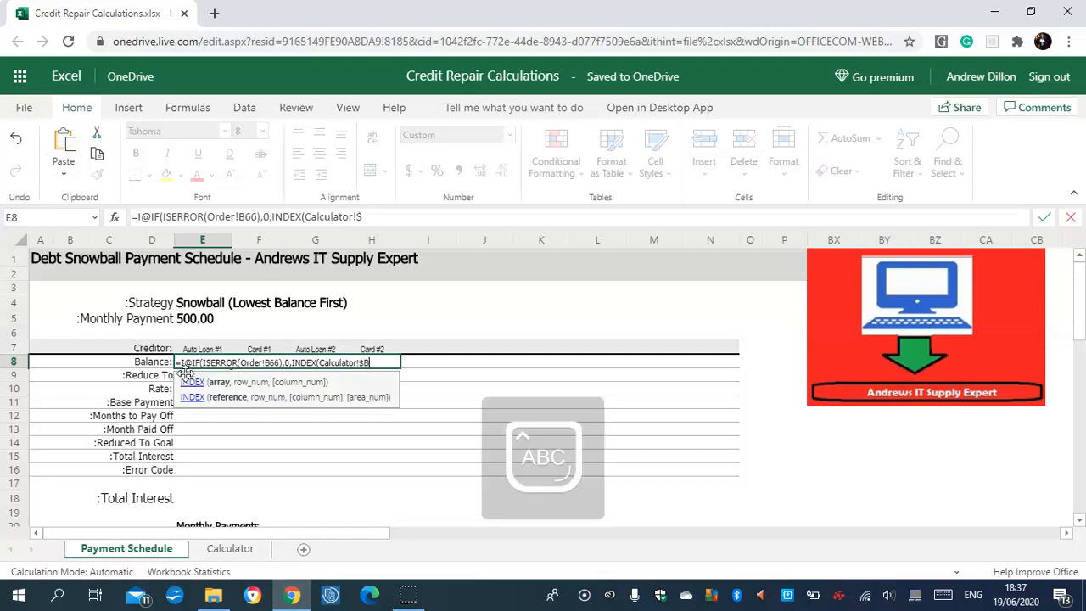
type("$")
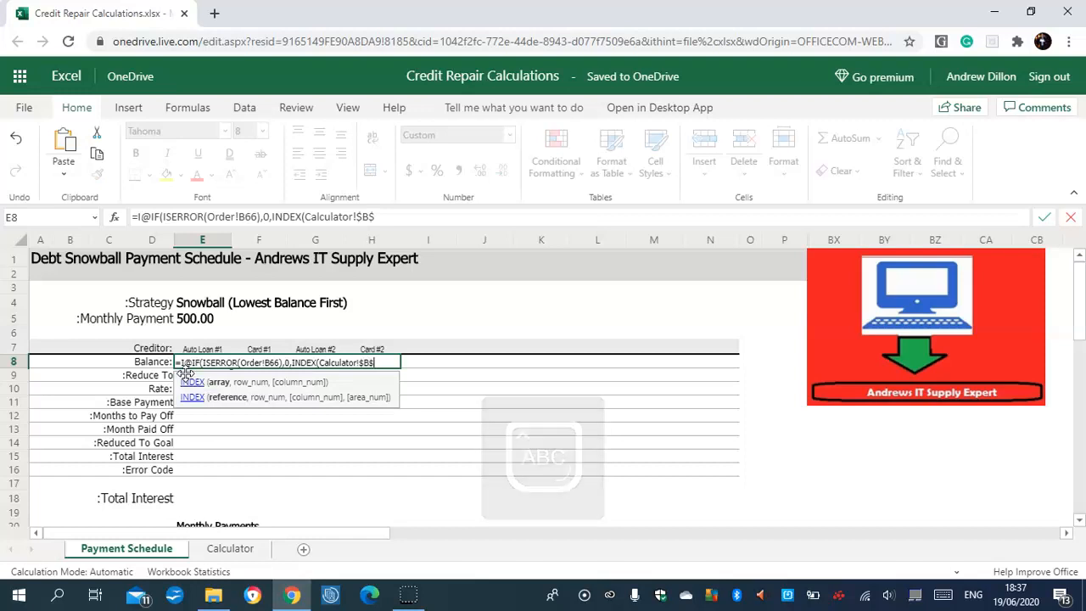
key("BackSpace")
key("BackSpace")
type("C$")
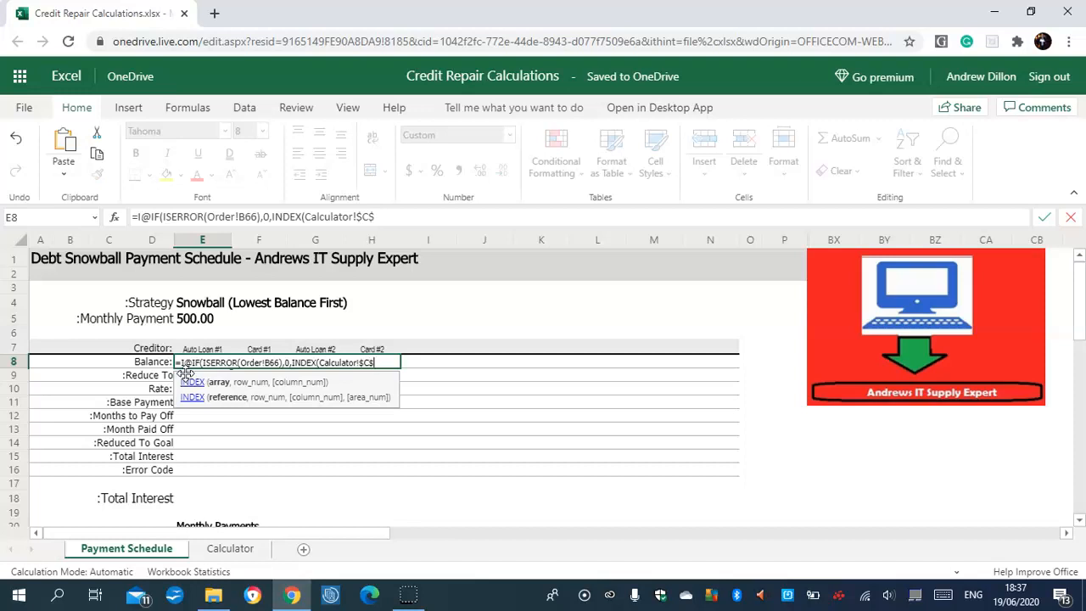
type("8:$C$15")
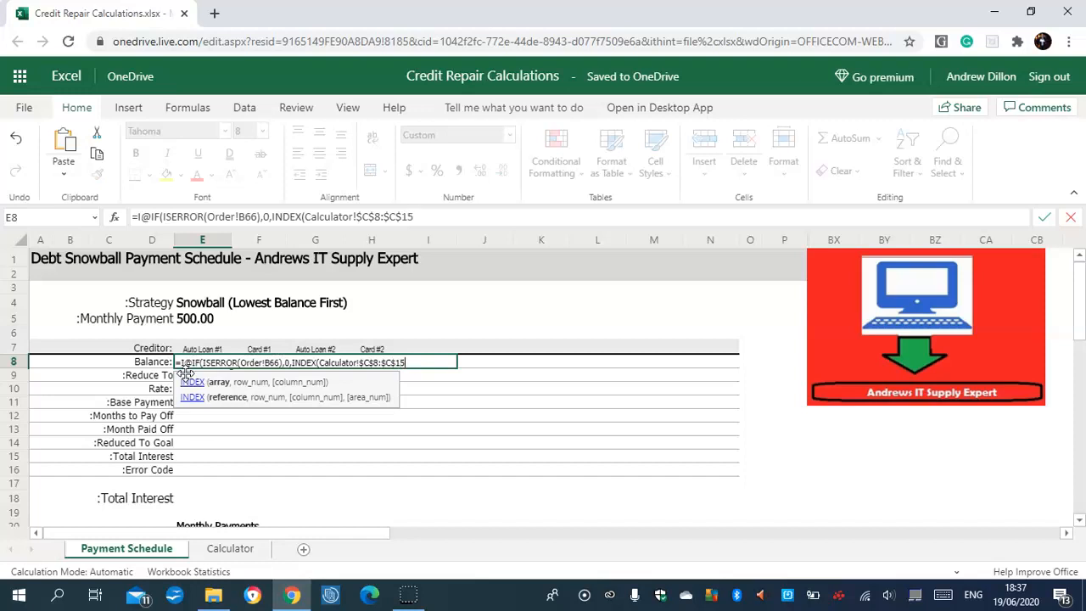
Finish the E8 formula with row number Order!B66 and two closing parentheses, and commit it.
type(",")
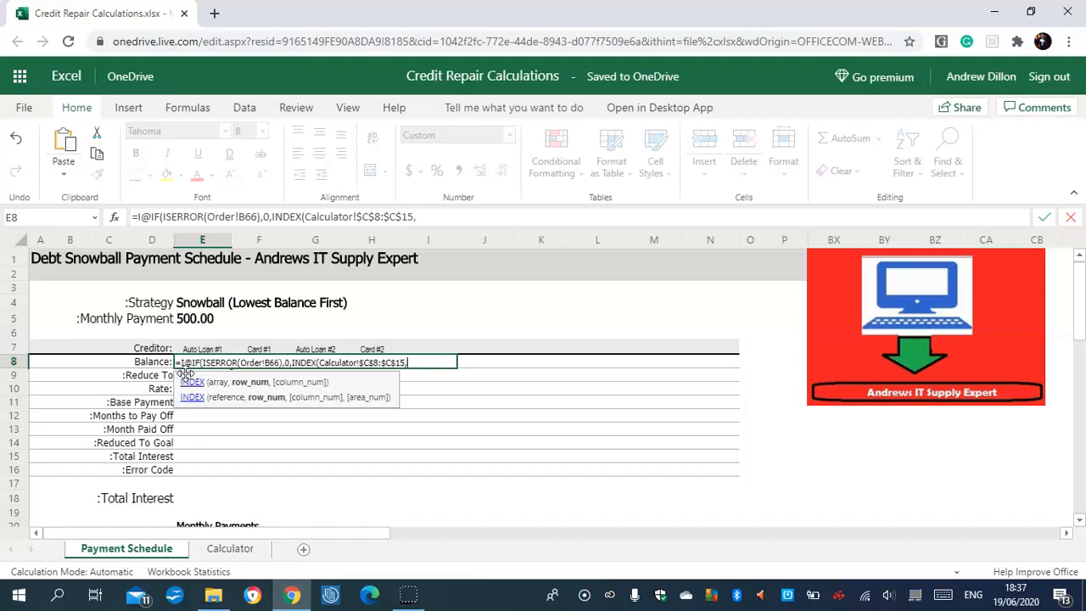
type("Order")
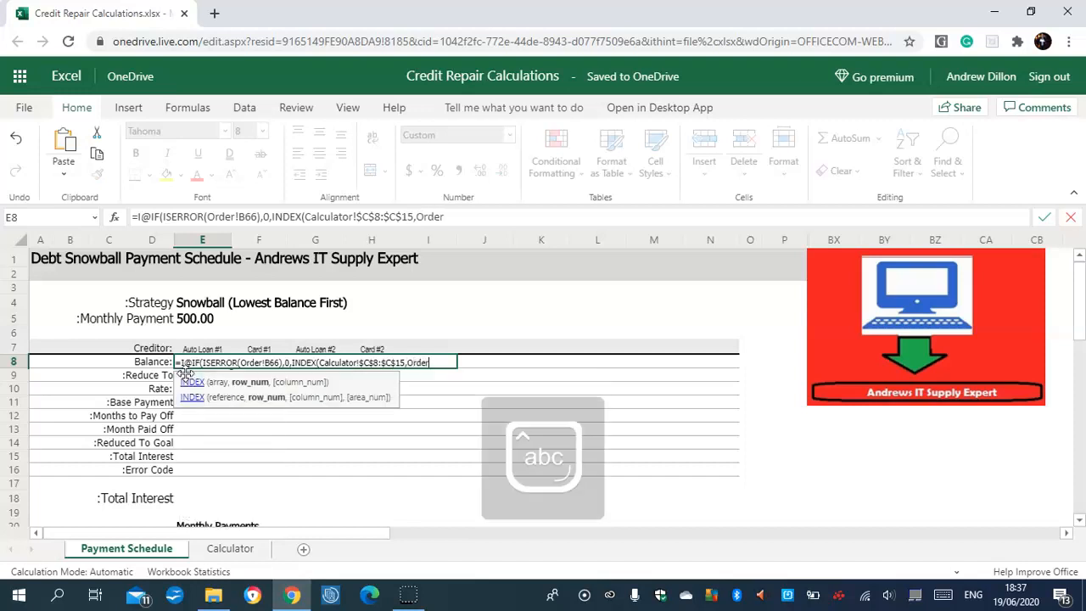
type("!")
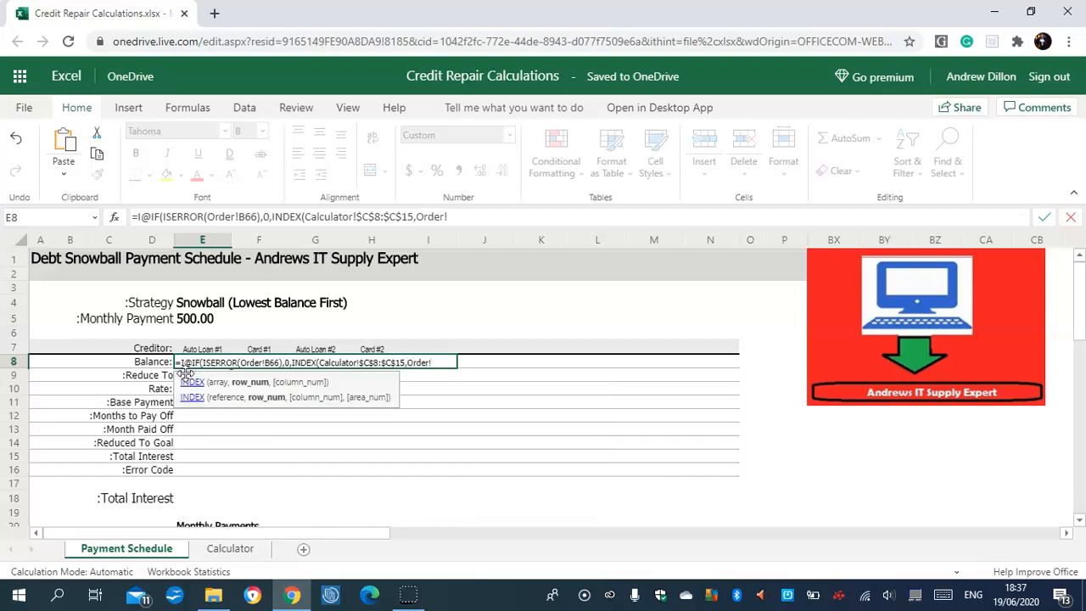
type("B66")
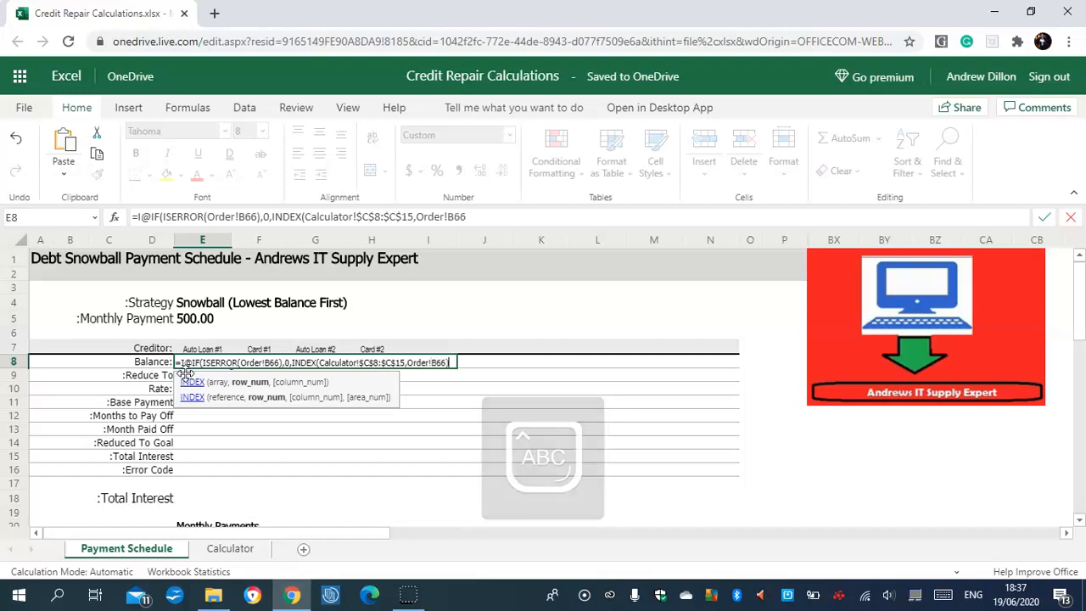
type("))")
key("Return")
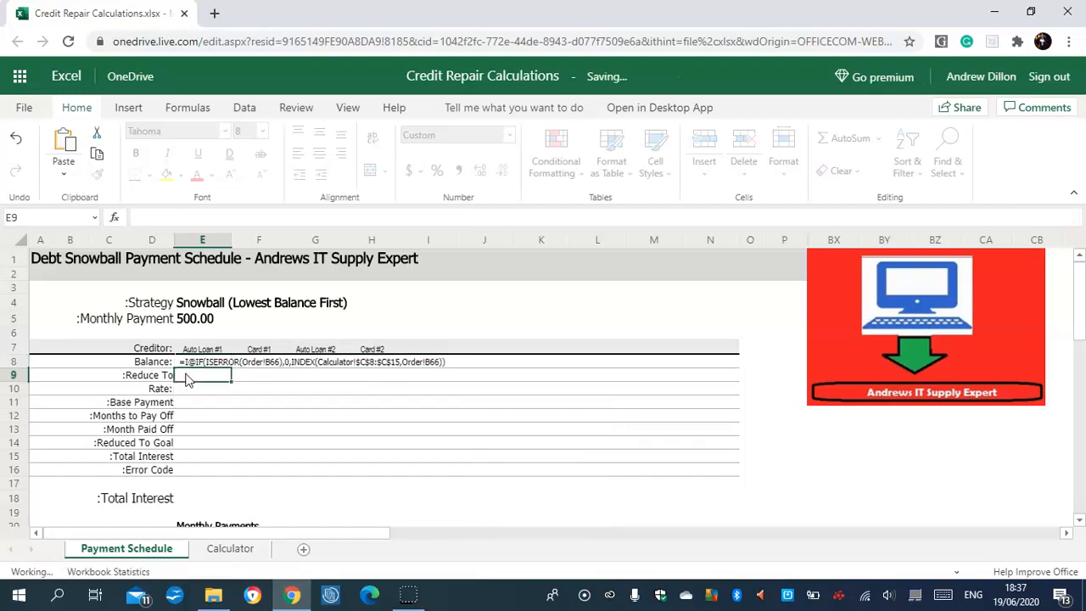
Remove the stray I after the equals sign in the E8 formula, and copy the formula across row 8 through column N.
left_click(192, 361)
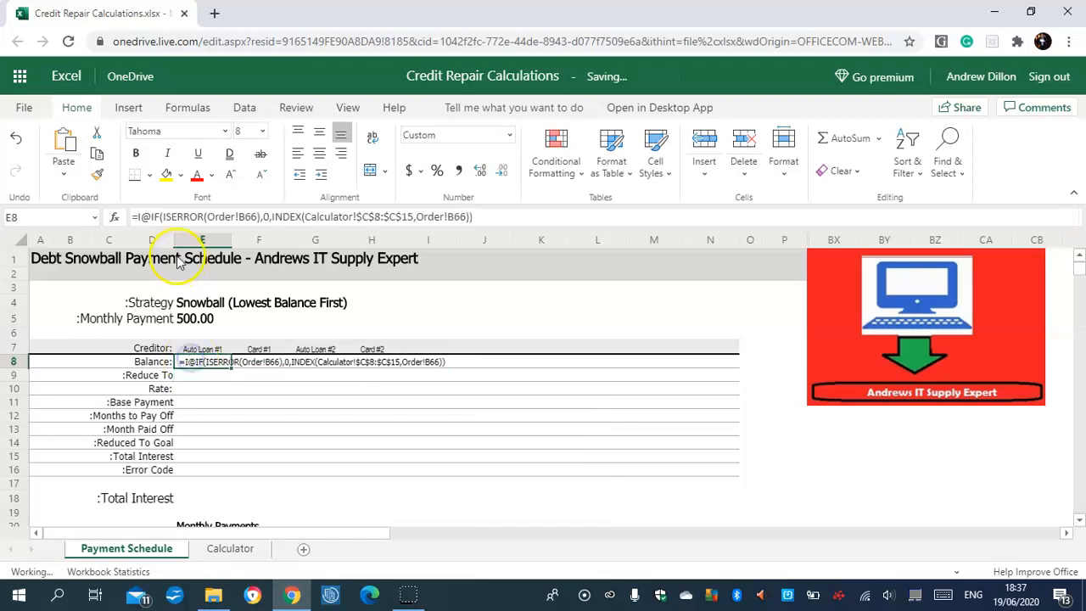
left_click(142, 217)
key("BackSpace")
key("Return")
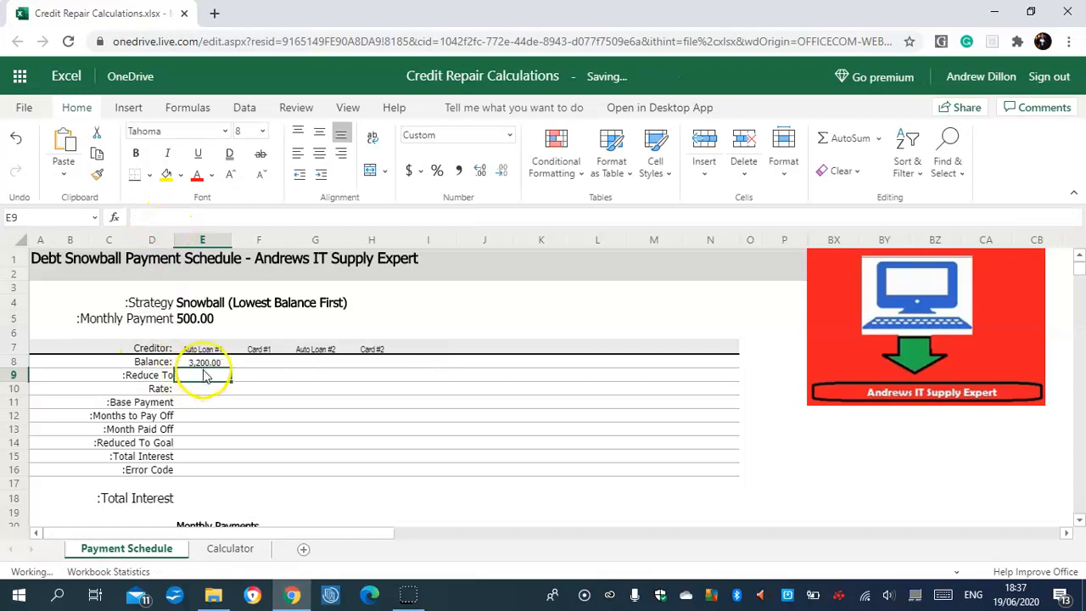
left_click(204, 363)
left_click_drag(229, 367, 693, 366)
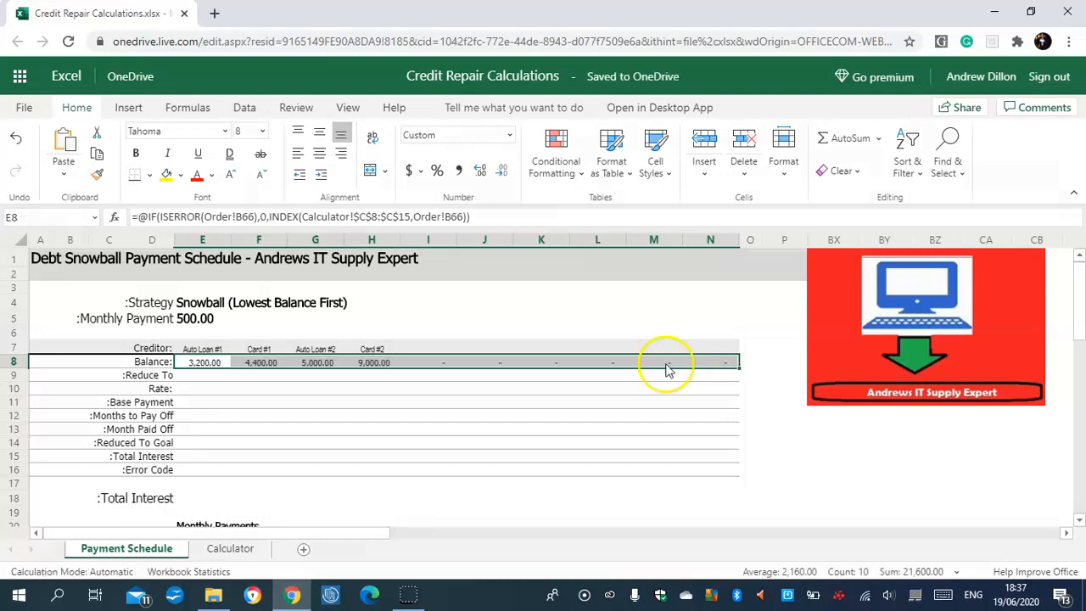
Check the copied Balance formulas cell by cell along row 8, from E8 to N8.
left_click(204, 362)
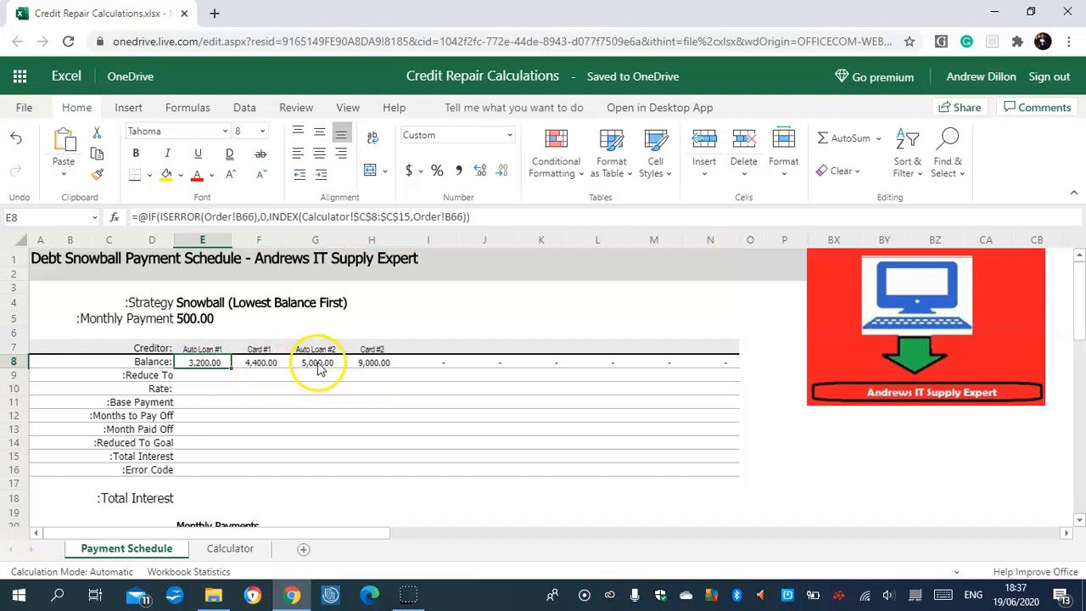
left_click(377, 365)
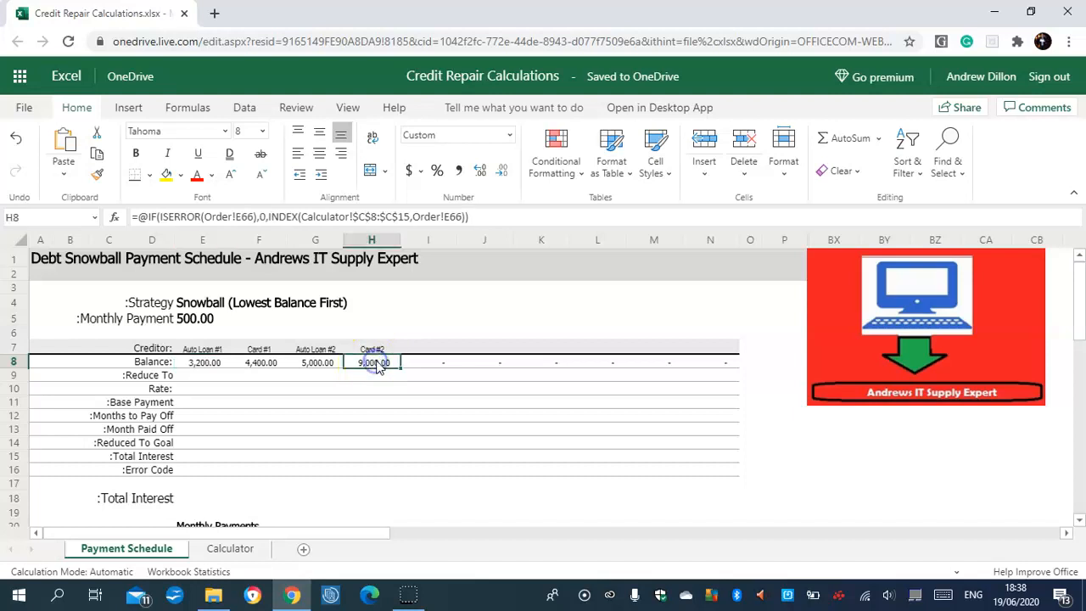
left_click(443, 363)
left_click(496, 364)
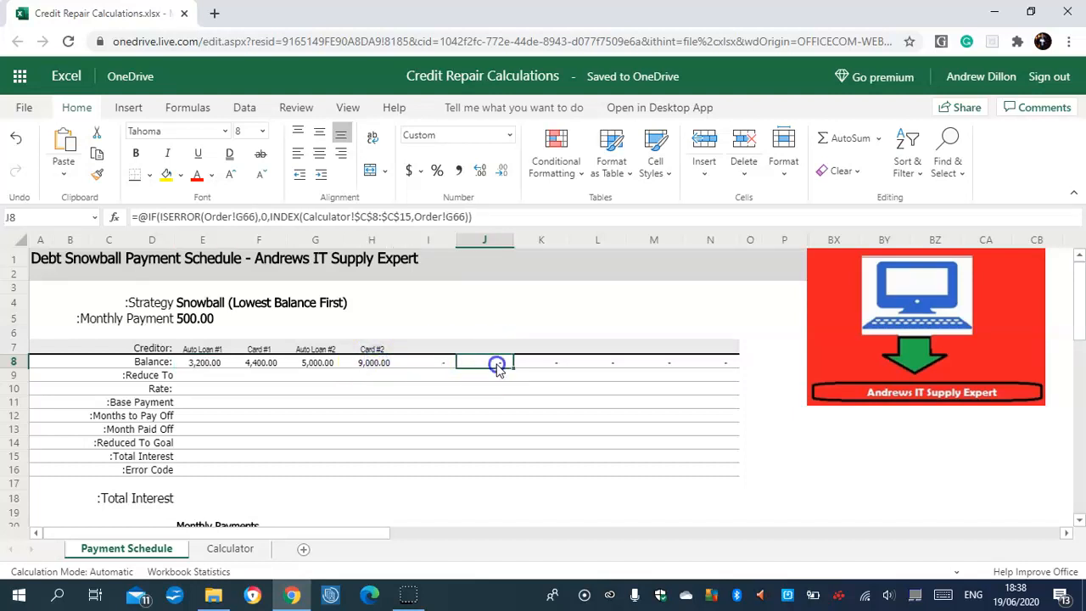
left_click(551, 365)
left_click(611, 363)
left_click(664, 366)
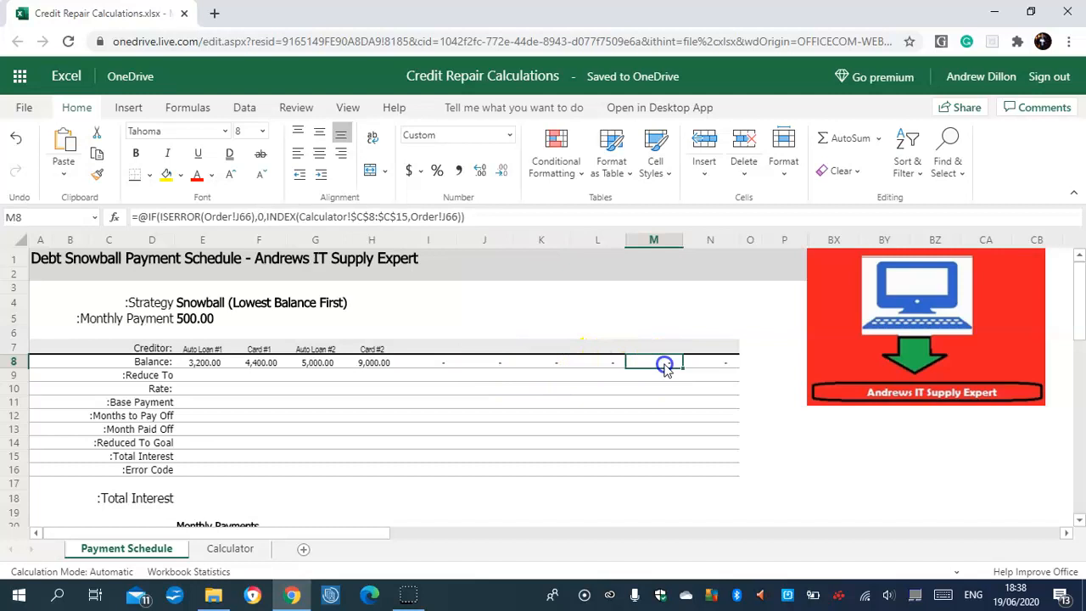
left_click(725, 364)
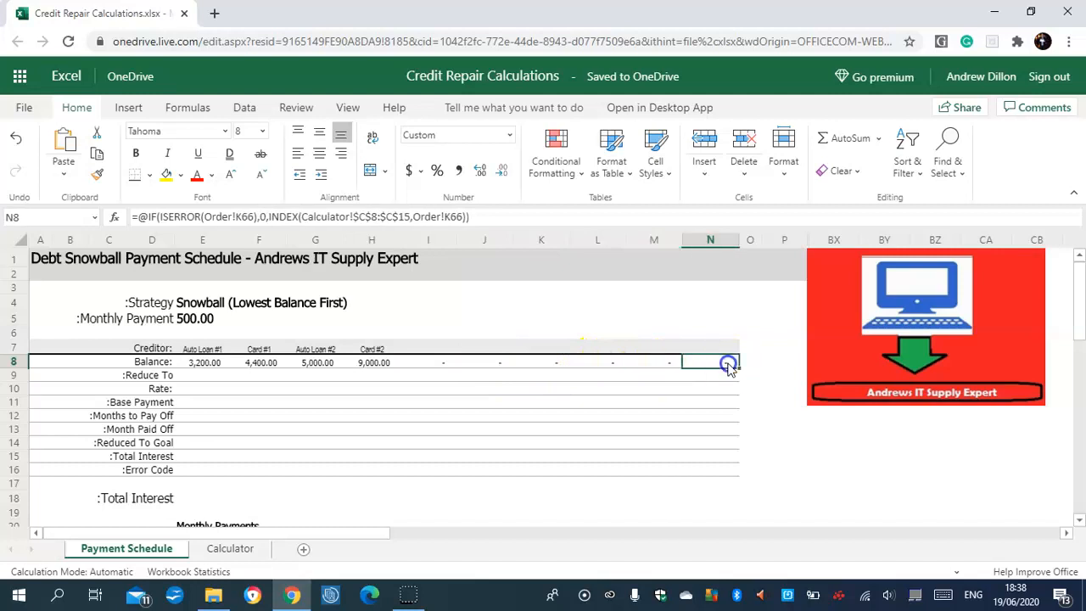
left_click(203, 364)
left_click(200, 377)
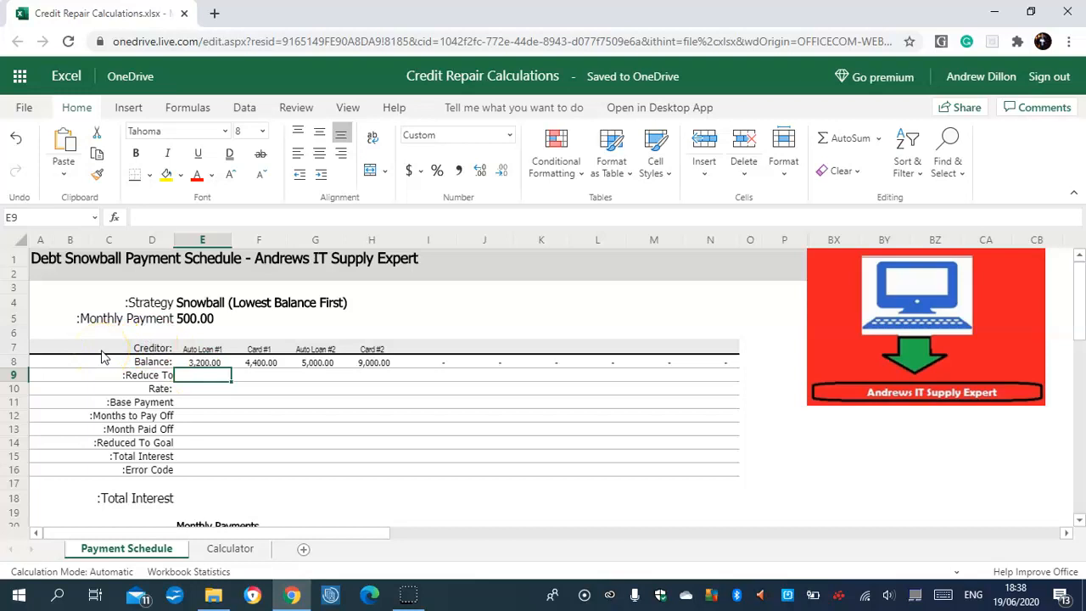
type("=@")
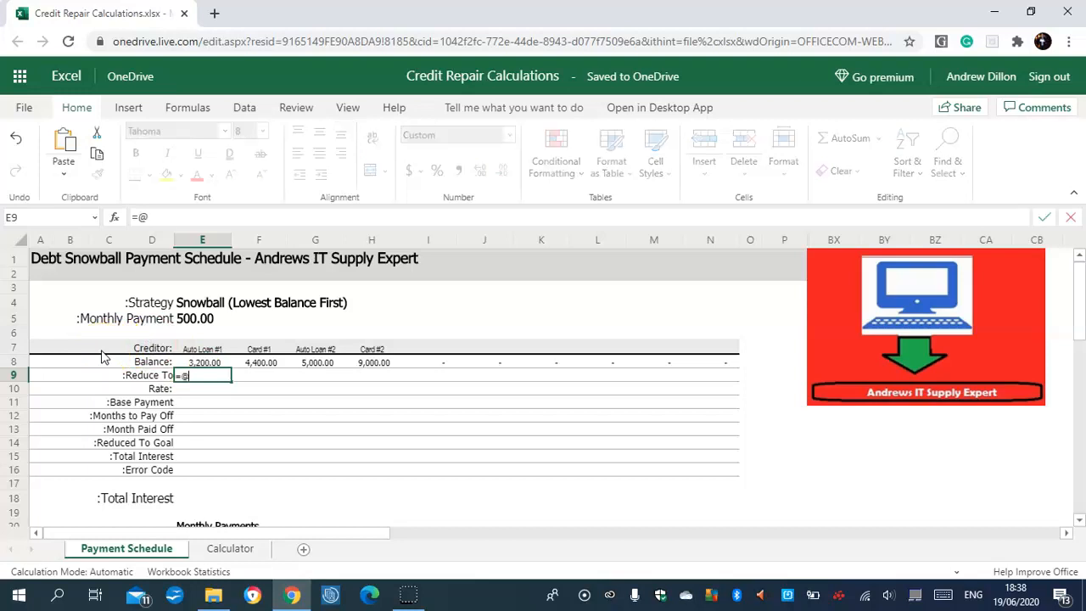
type("I")
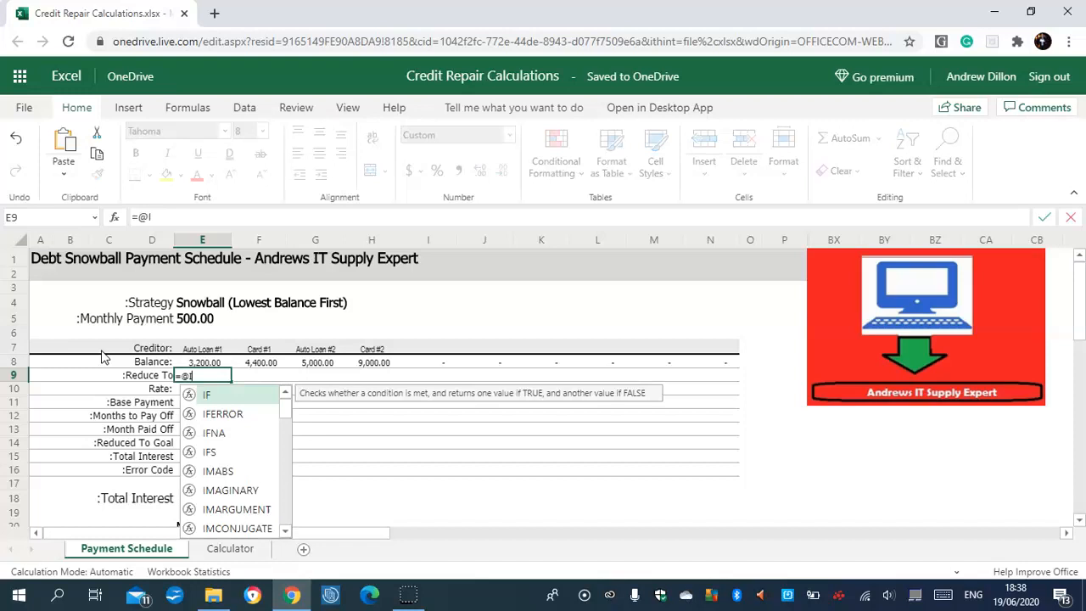
type("F")
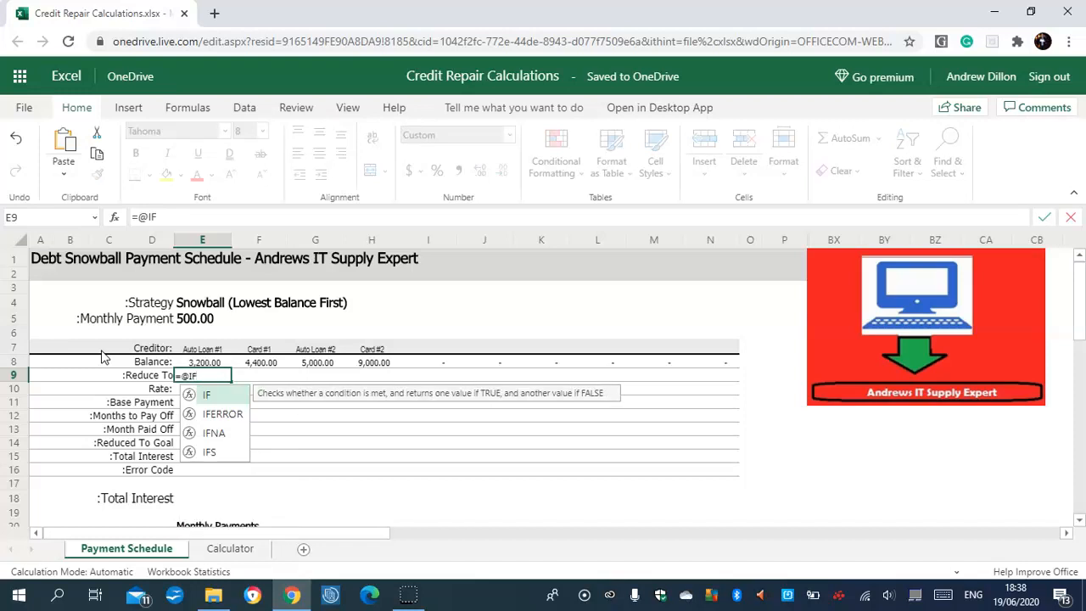
type("(")
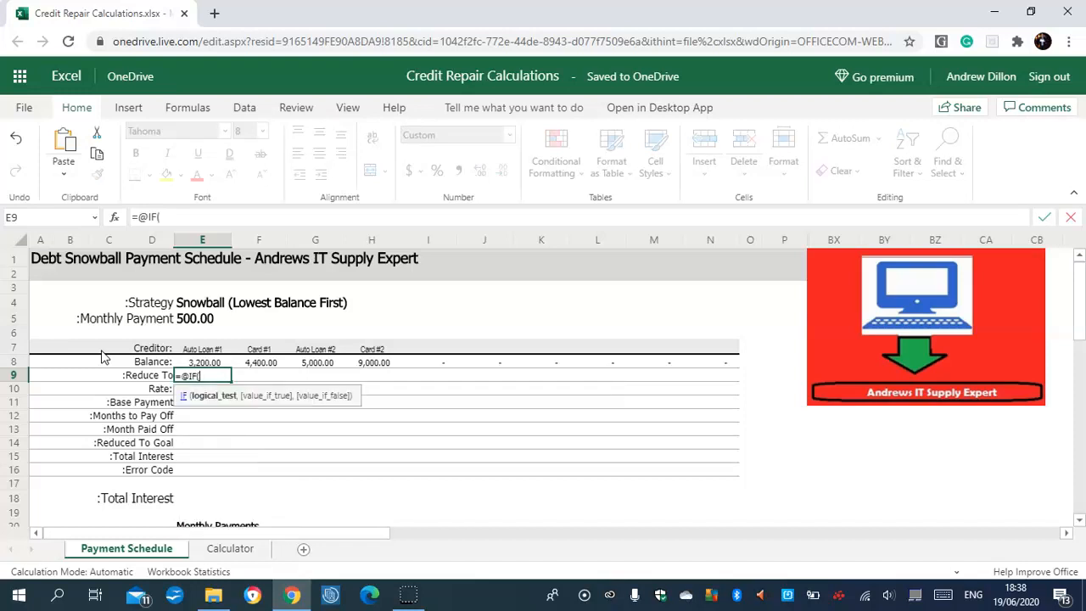
type("I")
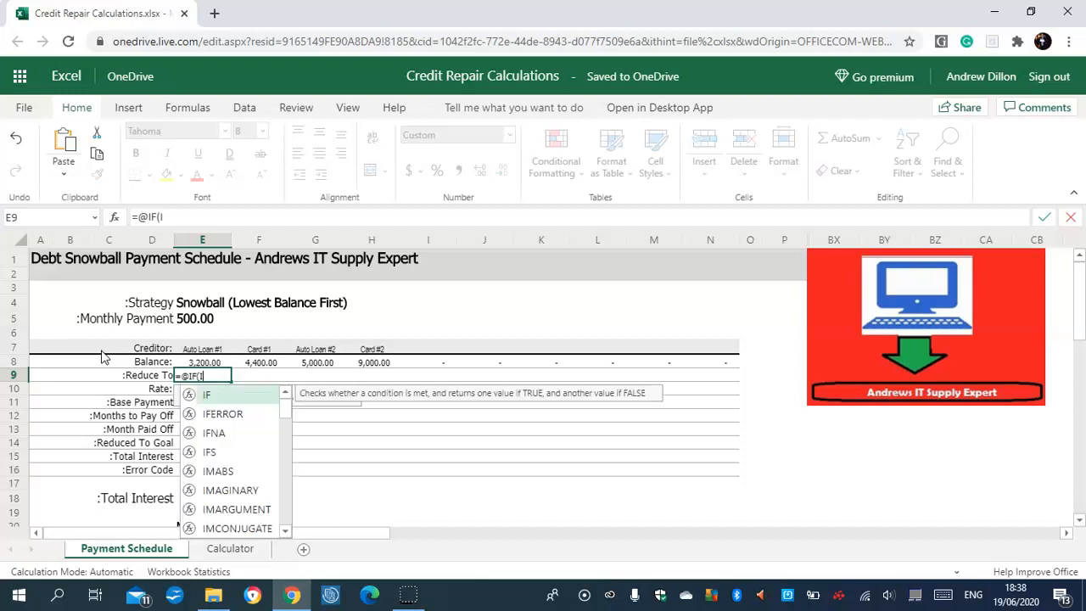
type("SERROR")
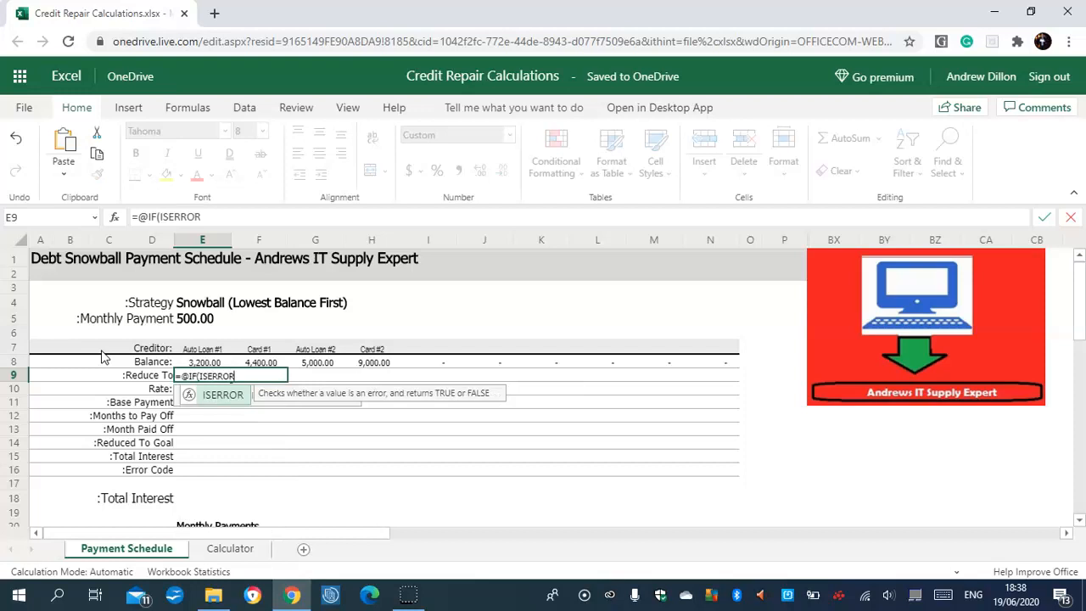
Continue the E9 formula with (Order!B66),0, to test that reference for an error and return 0.
type("(O")
key("Caps_Lock")
type("rdr")
key("BackSpace")
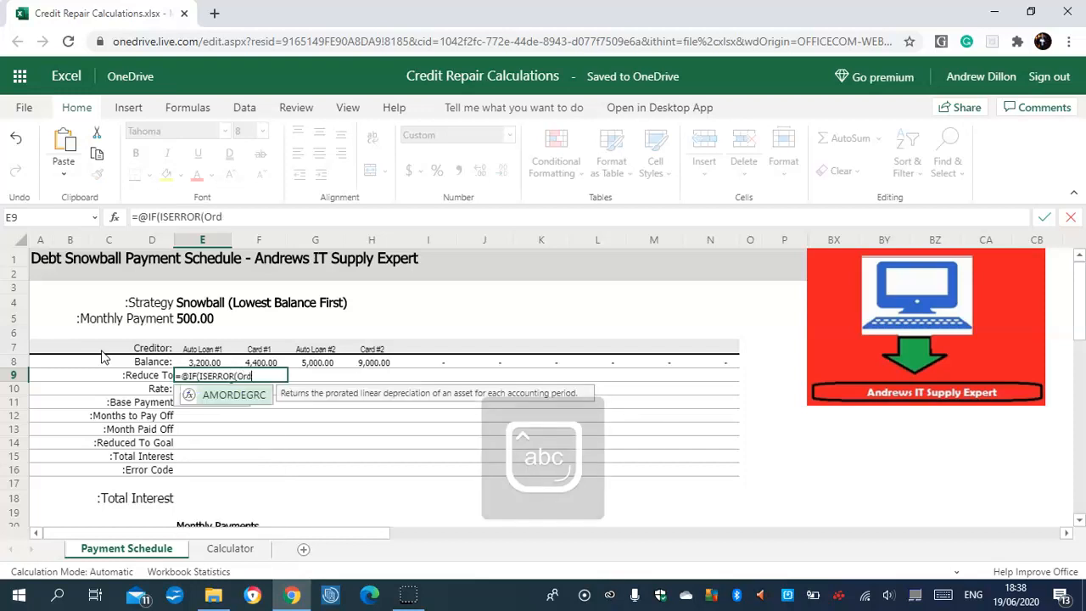
type("er!")
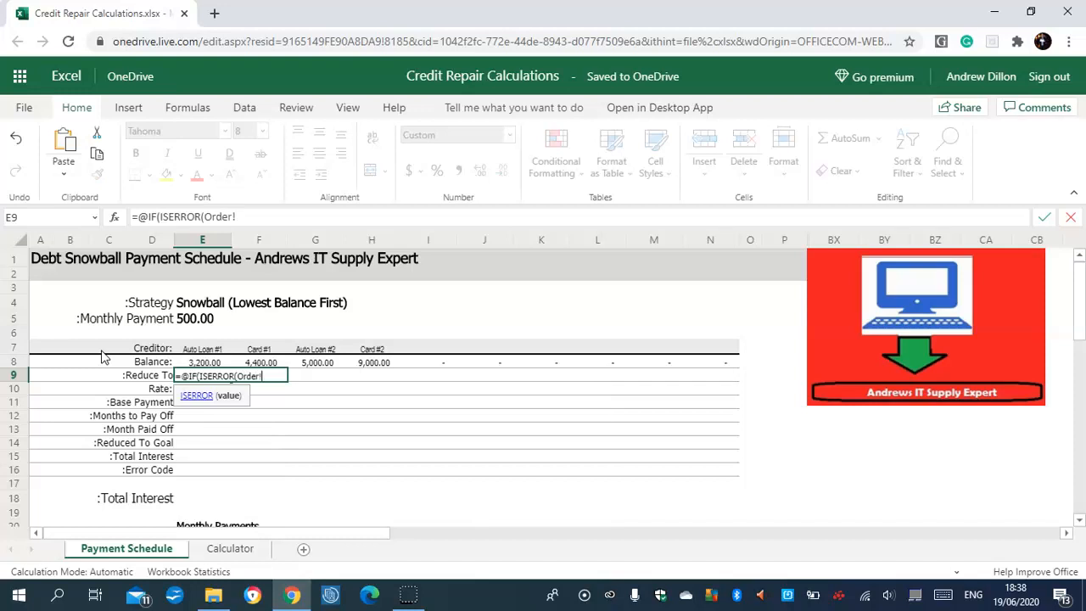
key("Caps_Lock")
type("B66")
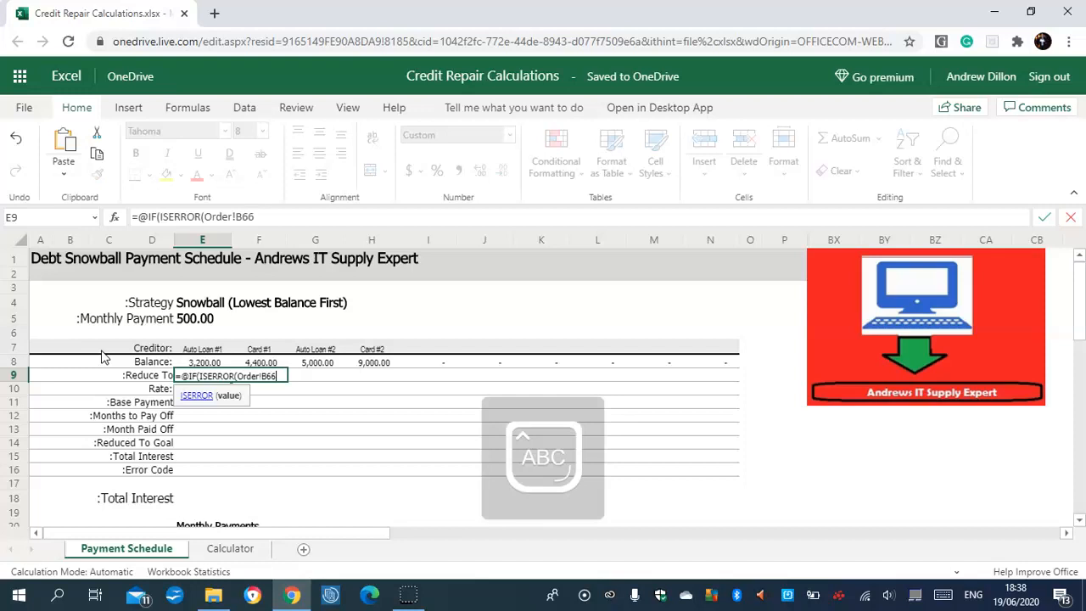
type("),0,")
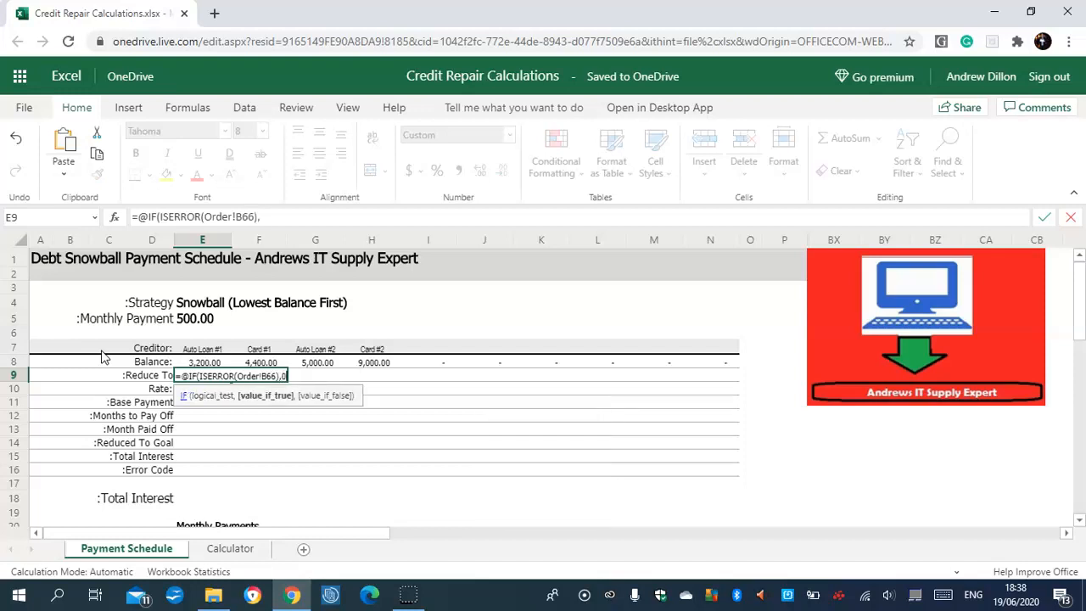
Continue the E9 formula with INDEX(Calculator! as the value to return when there is no error.
type("INDEX")
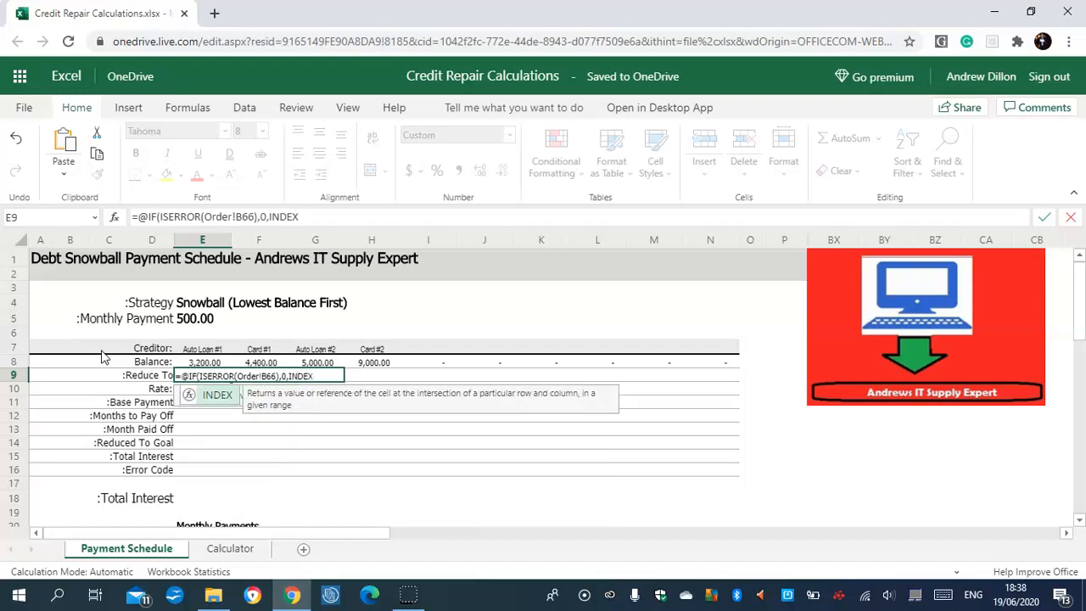
type("(C")
key("Caps_Lock")
type("a")
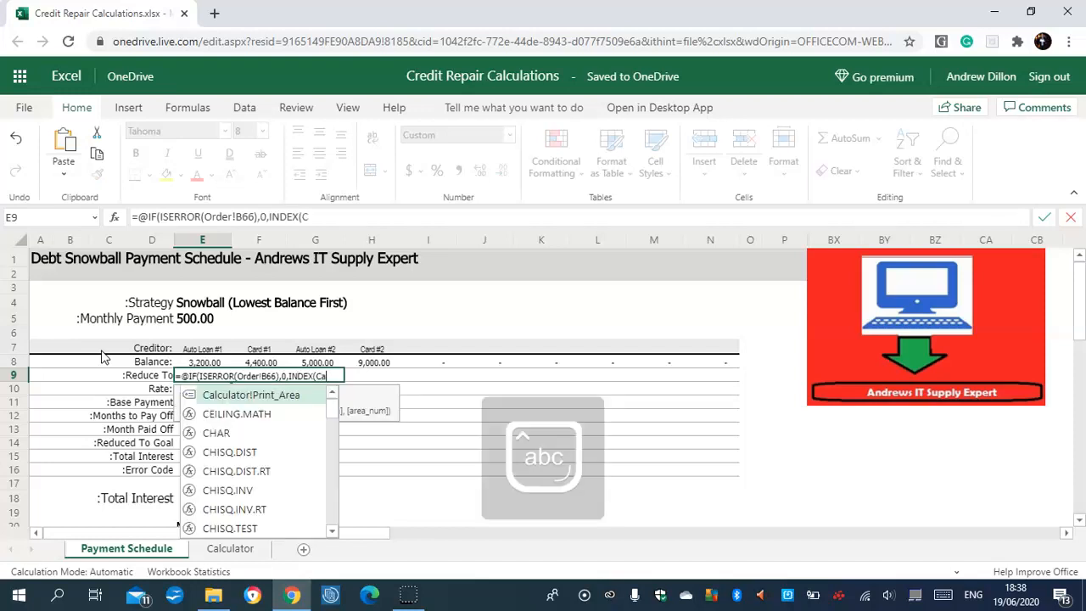
type("lcula")
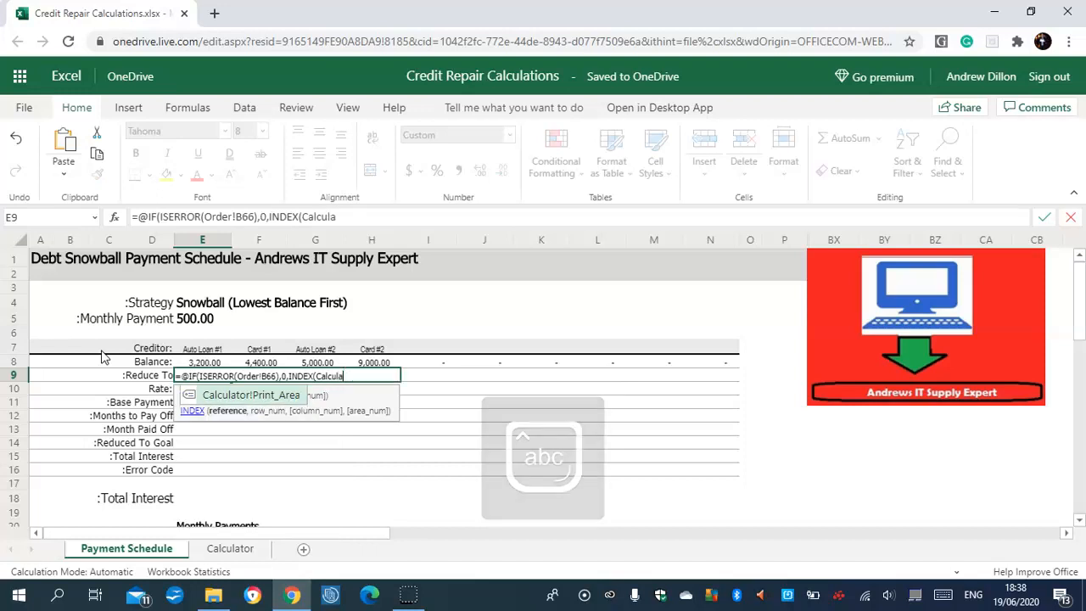
type("tor!")
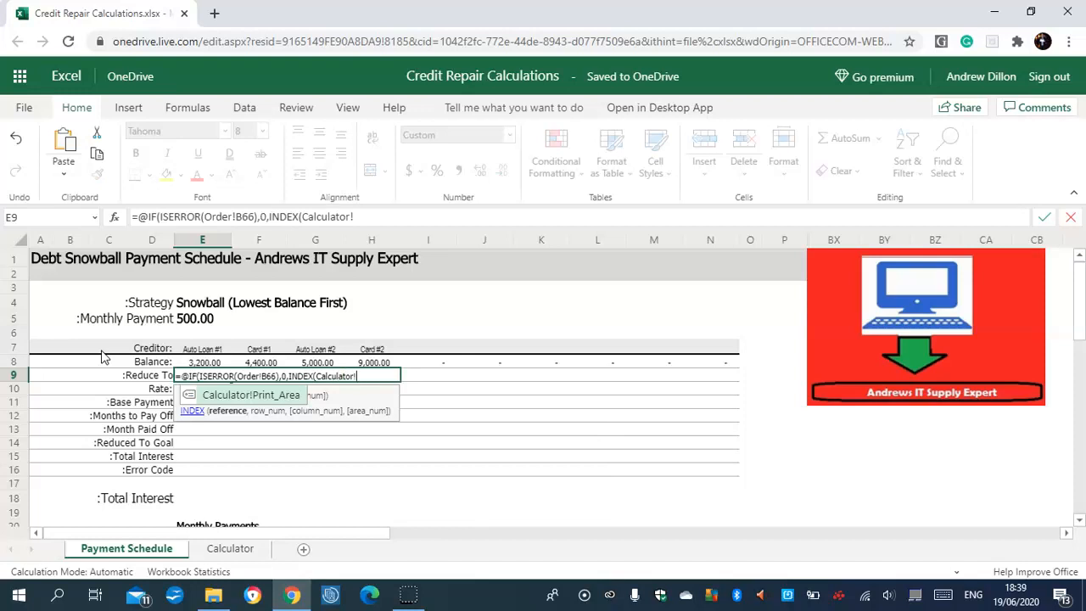
Add the absolute range $G$8:$G$15 on Calculator as the INDEX array in the E9 formula, followed by a comma.
type("$")
key("Caps_Lock")
type("G")
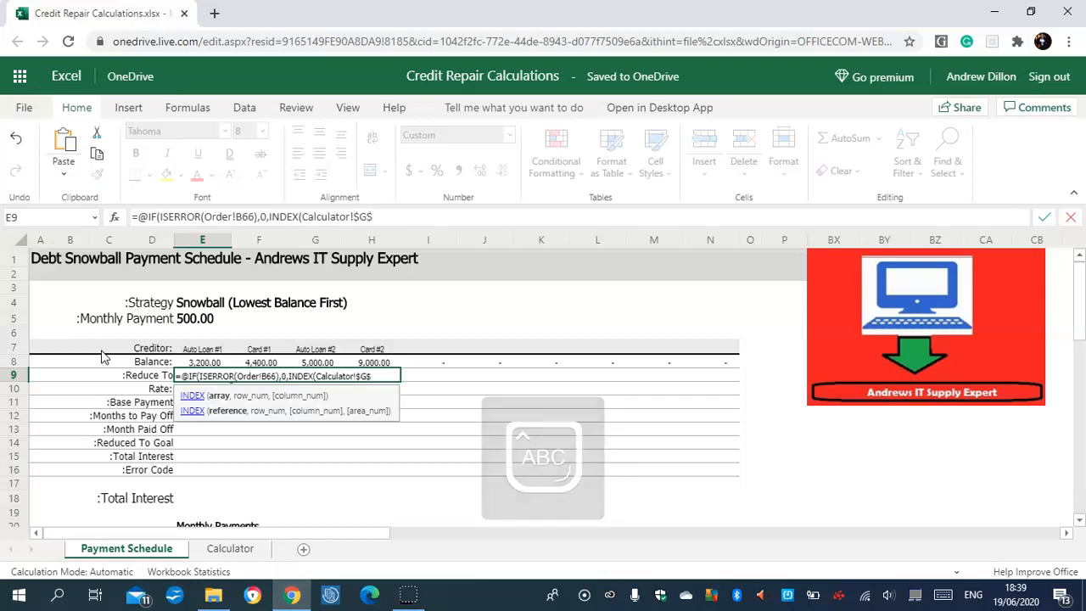
type("$8:")
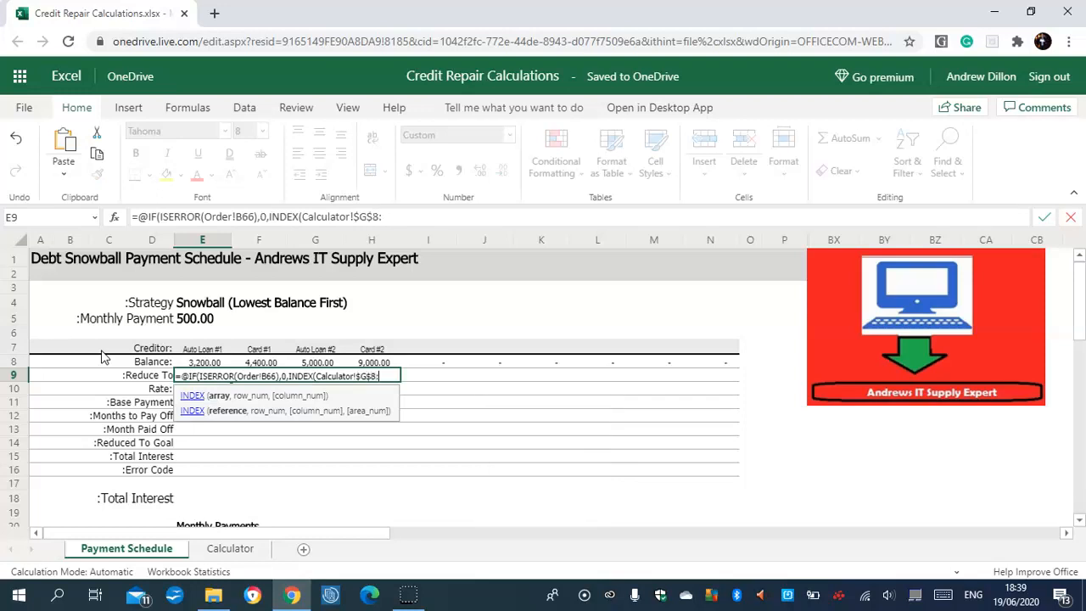
type("$G$")
type("15")
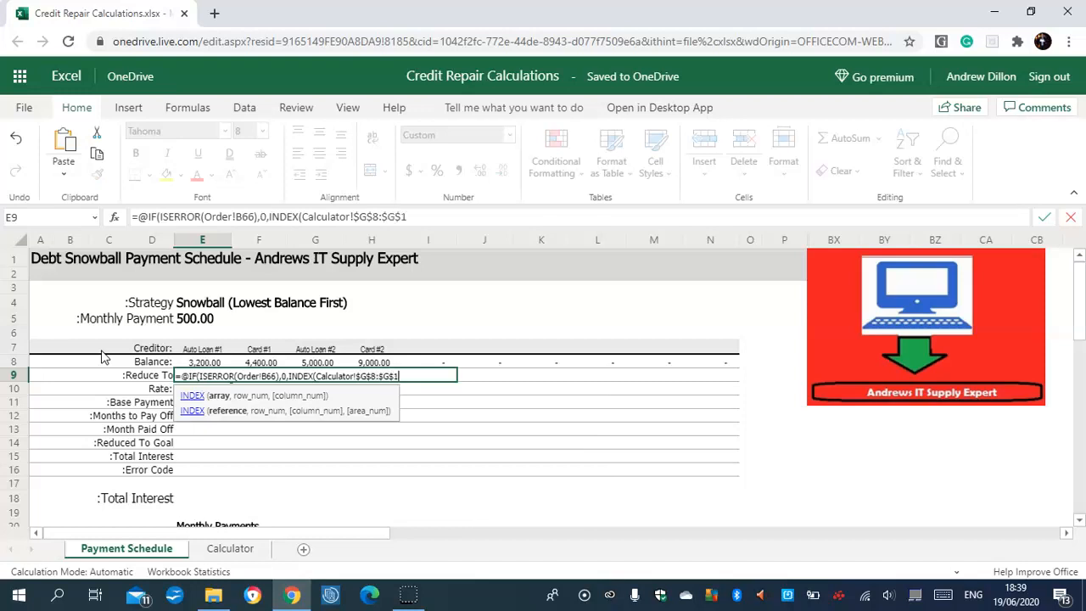
type(",")
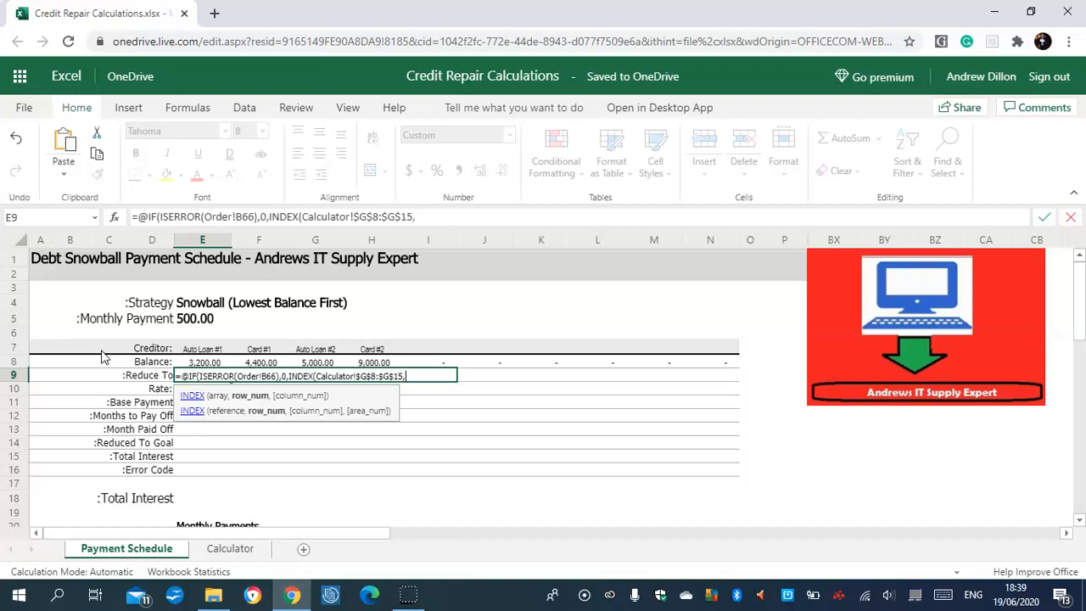
Complete the E9 formula with Order!B66)) and copy it across row 9 through column N.
type("Order!b66))")
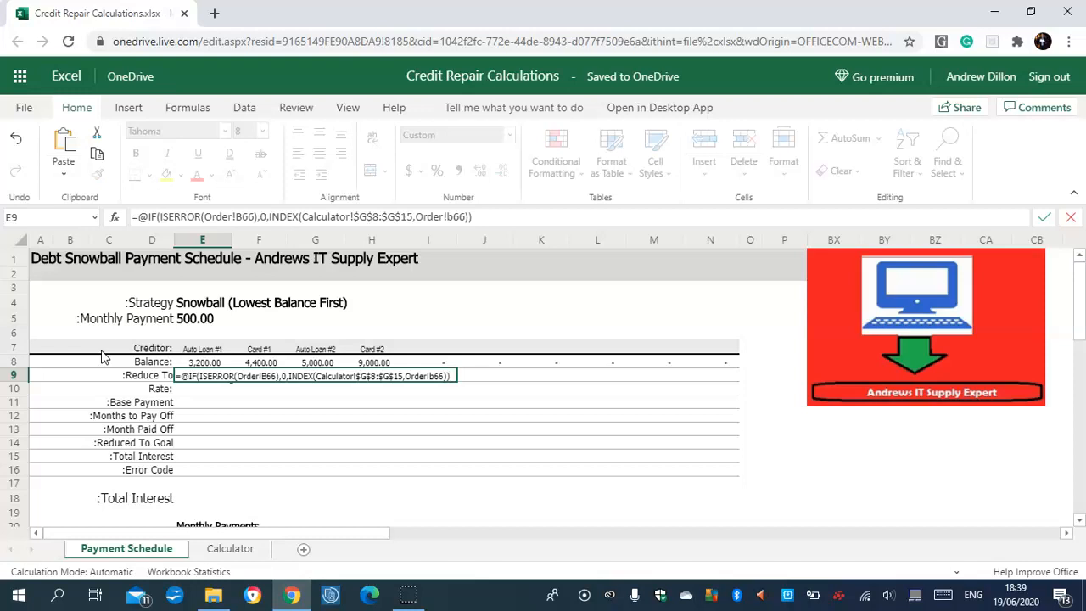
key("Return")
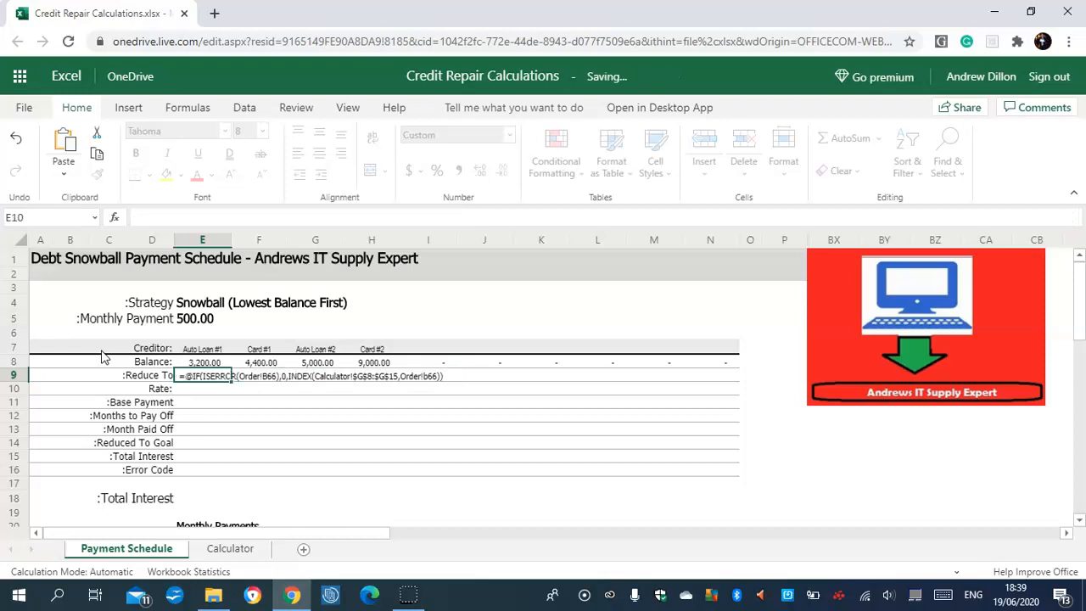
left_click(207, 376)
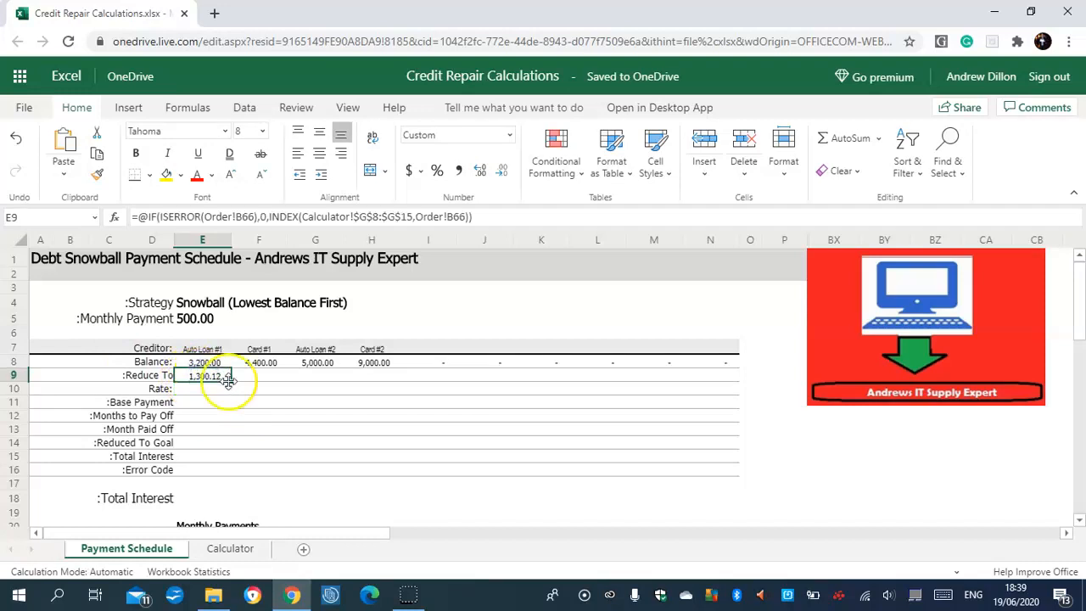
left_click_drag(231, 382, 700, 370)
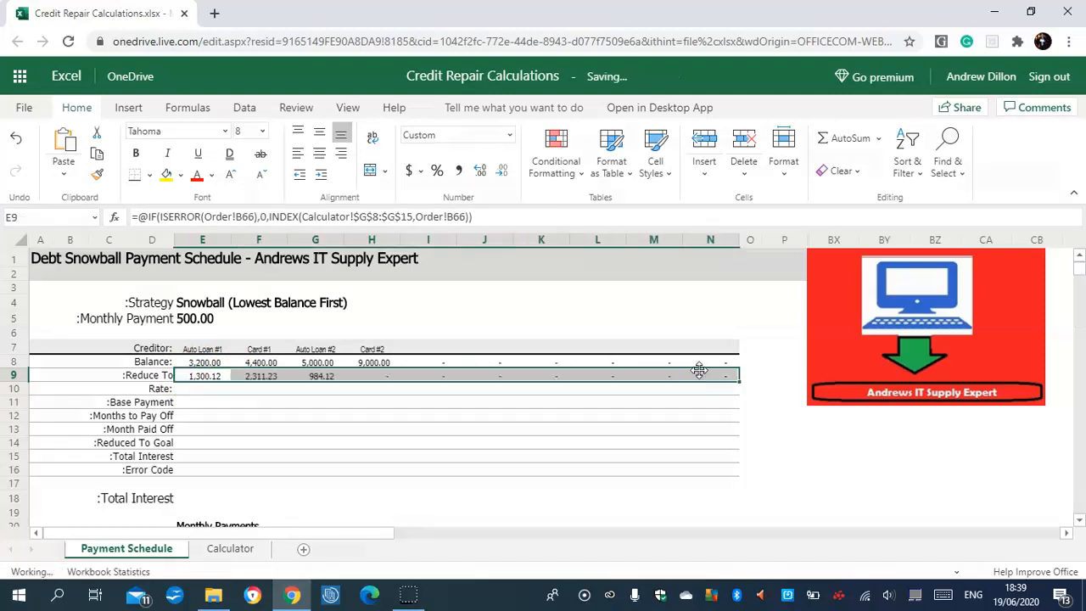
left_click(209, 389)
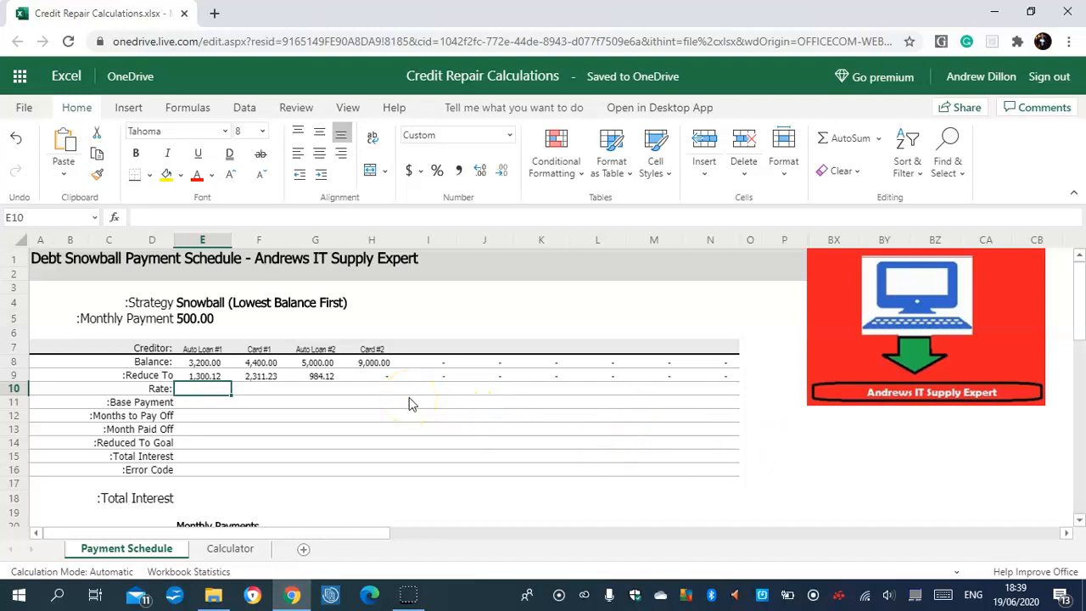
type("=@")
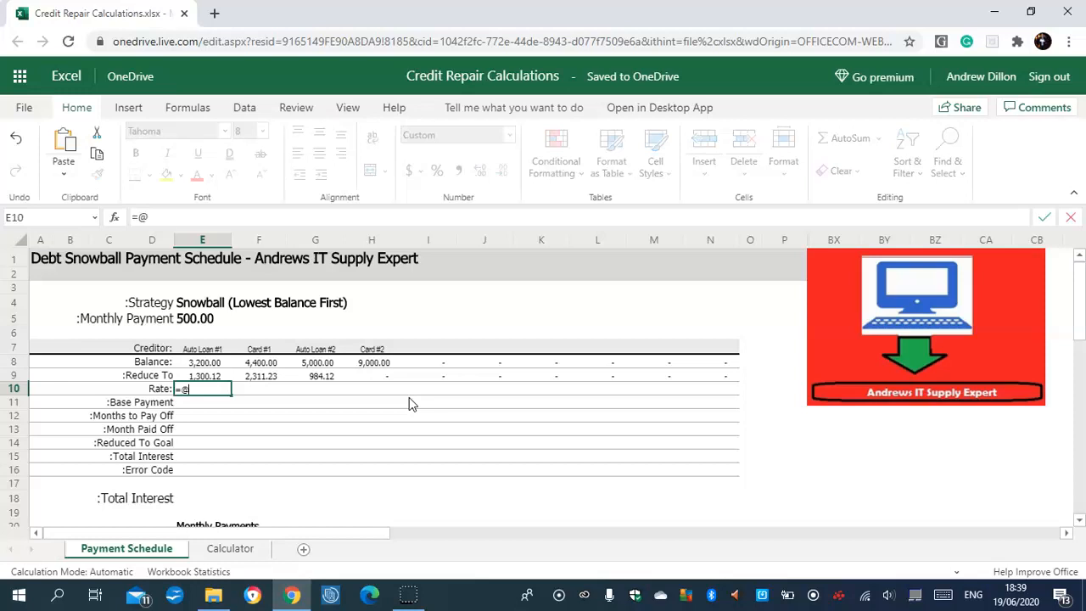
key("Caps_Lock")
type("IF(")
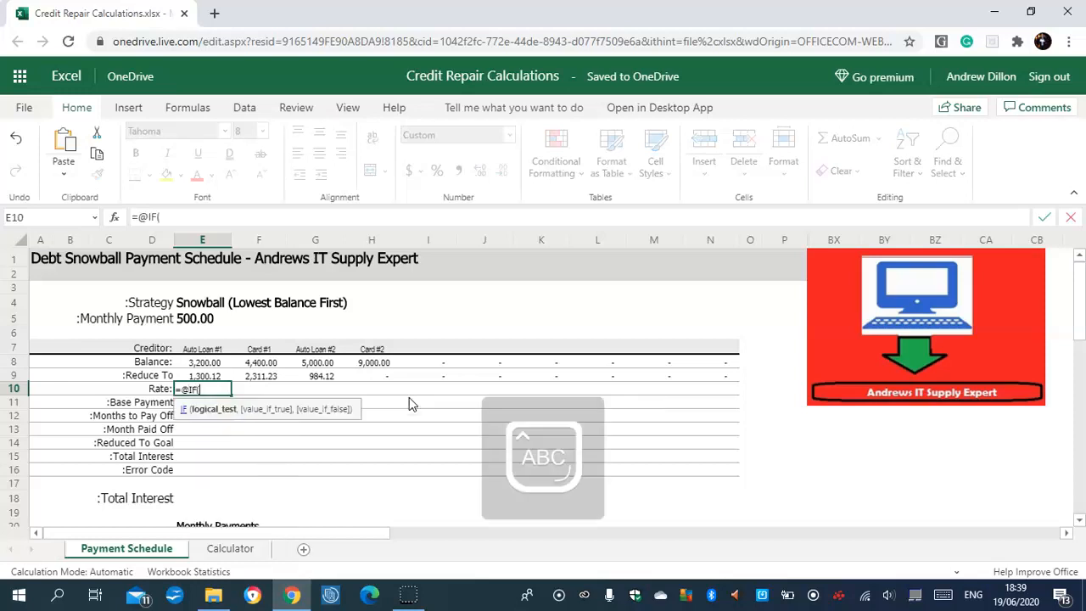
type("I")
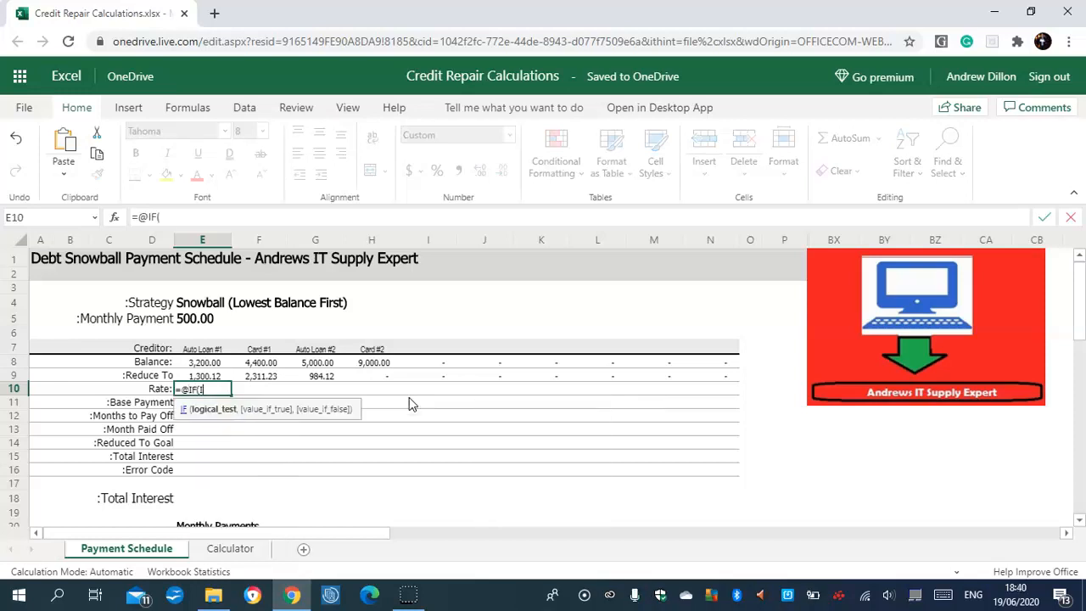
type("SERROR")
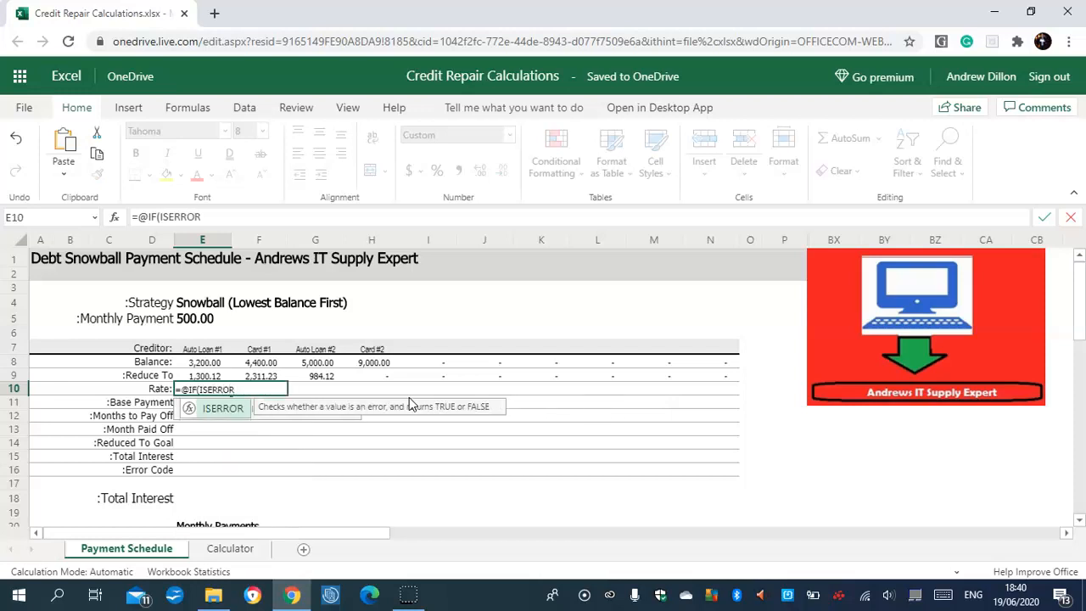
type("(Order")
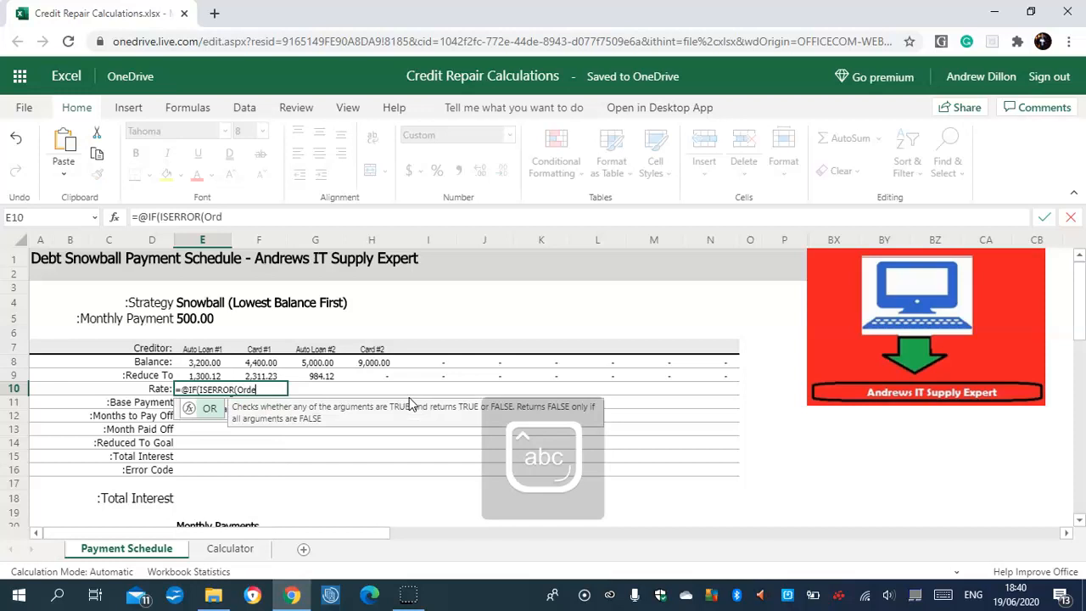
type("!B66")
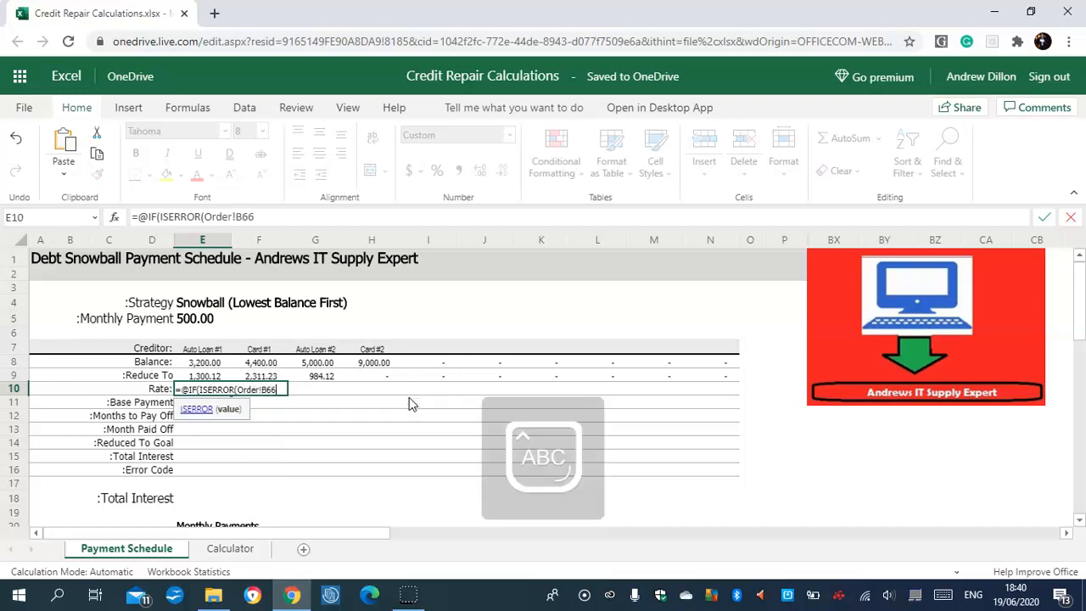
type(")")
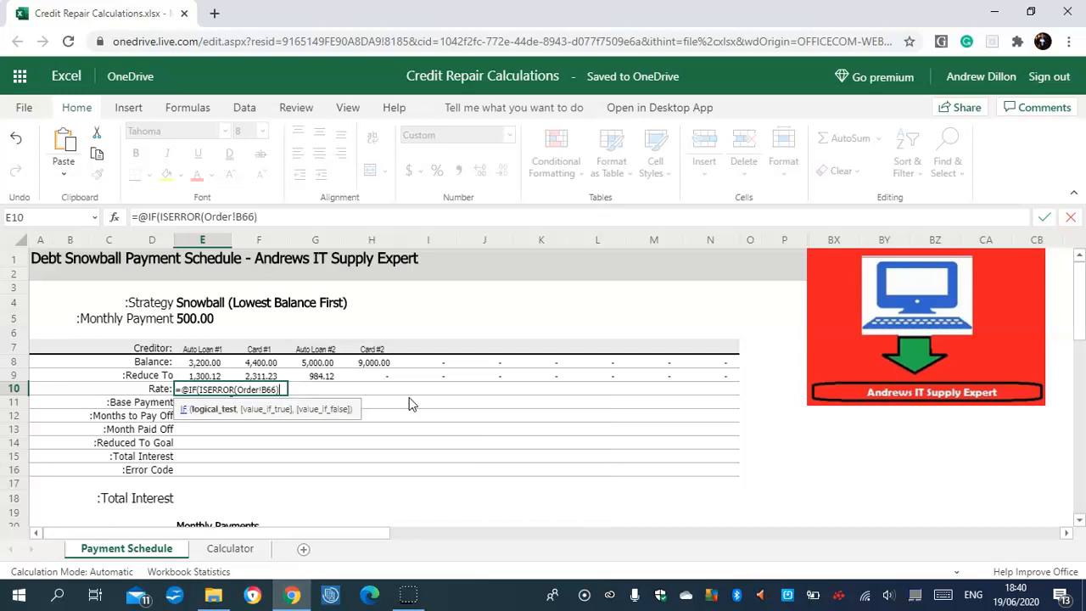
type(",0,")
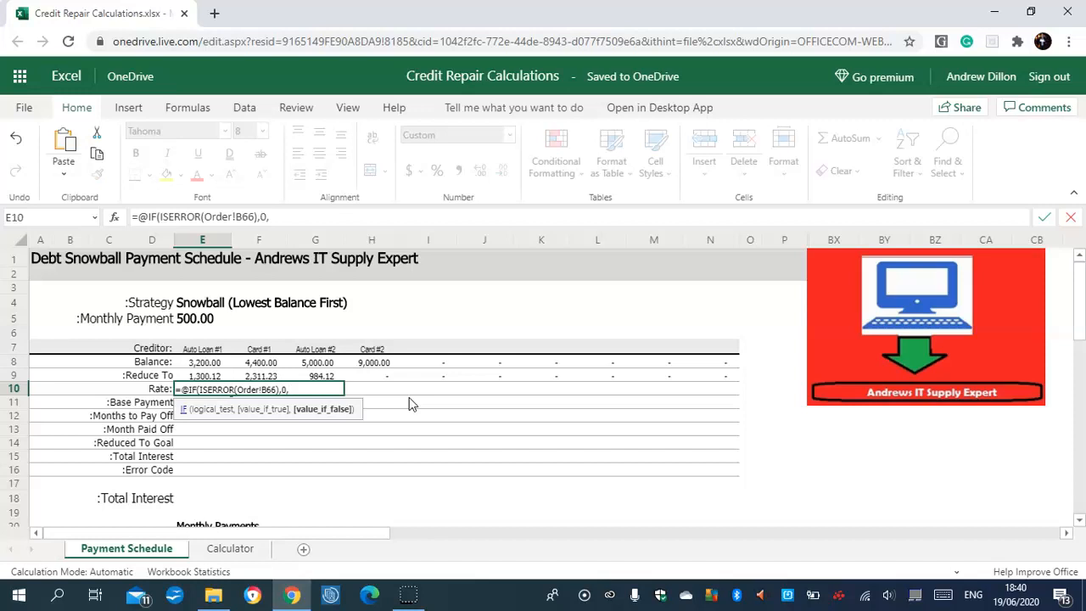
Complete the E10 formula with INDEX(Calculator!$D$8:$D$15,Order!B66)) and enter it.
type("INDEX")
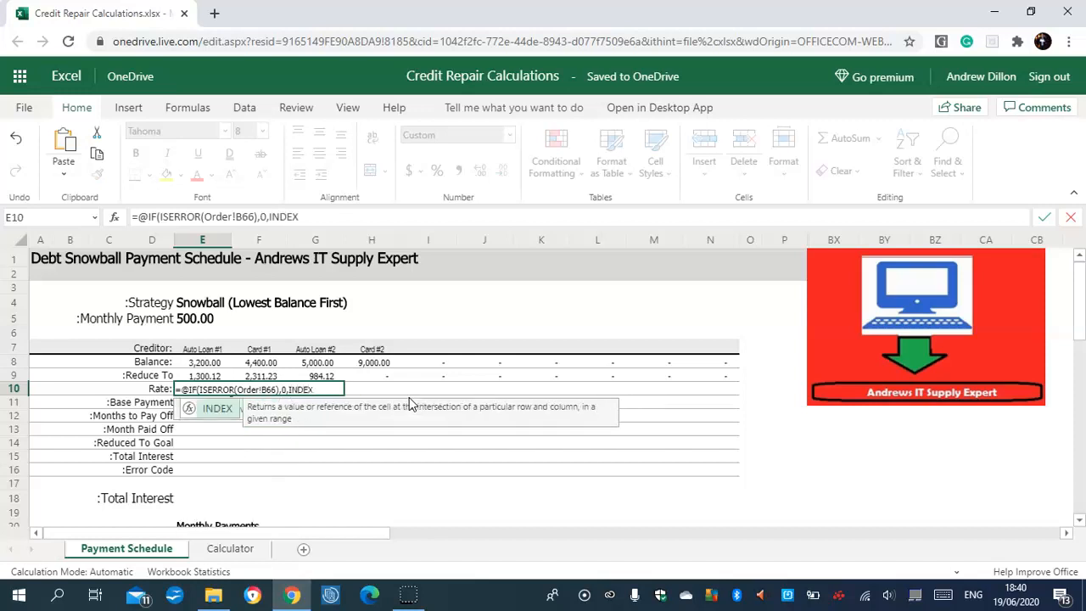
type("(Calc")
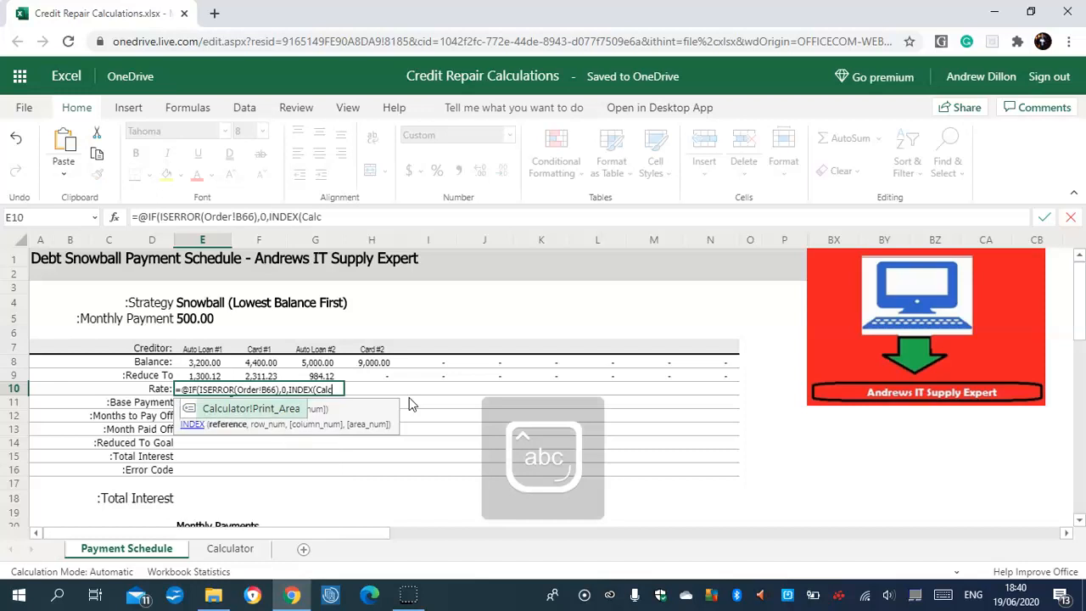
type("ulator")
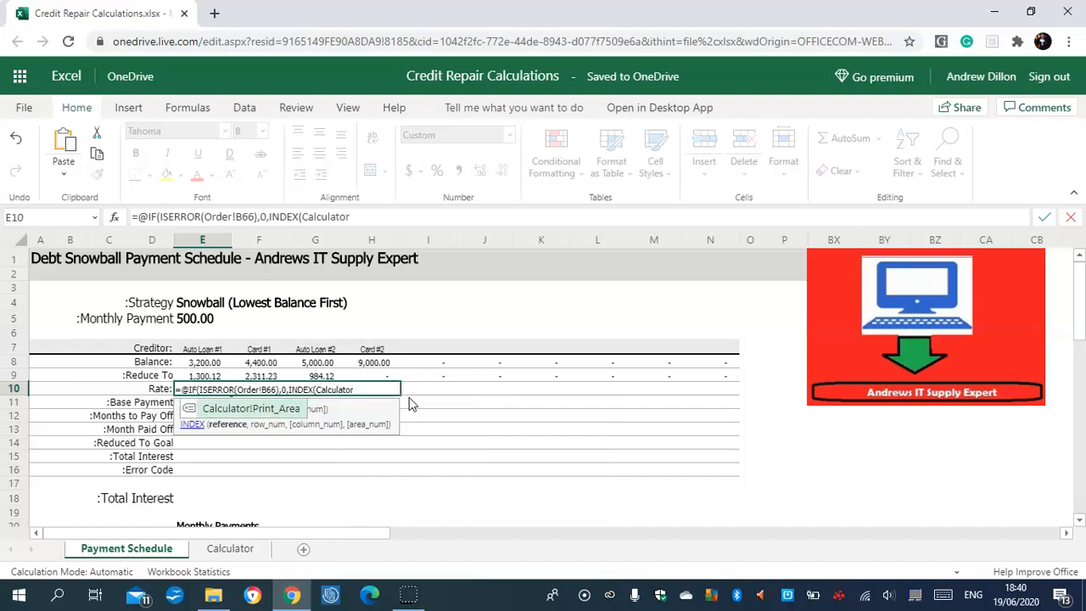
type("!$D$")
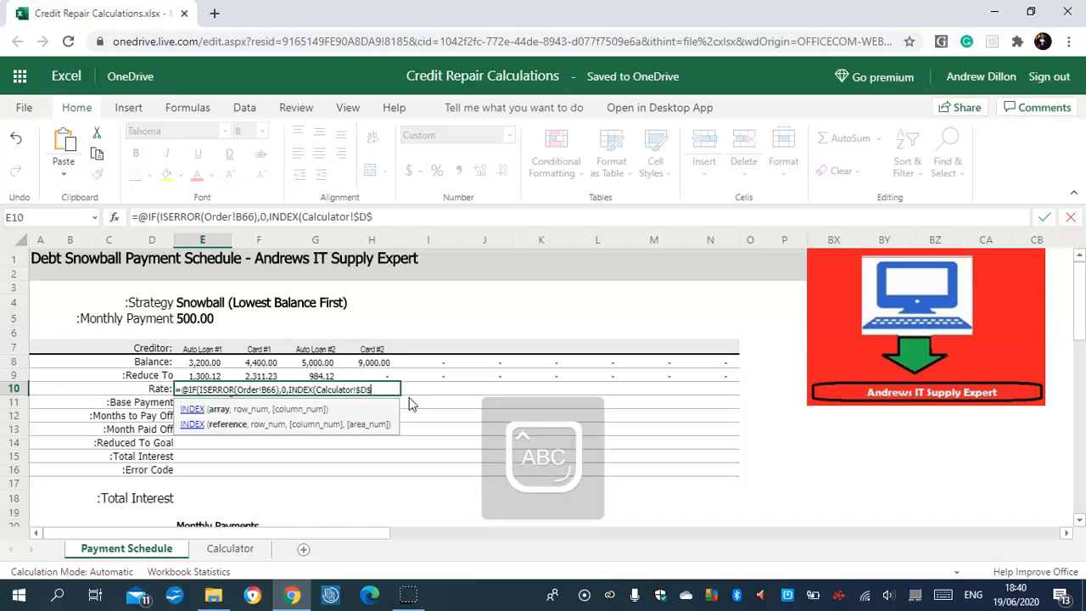
type("8")
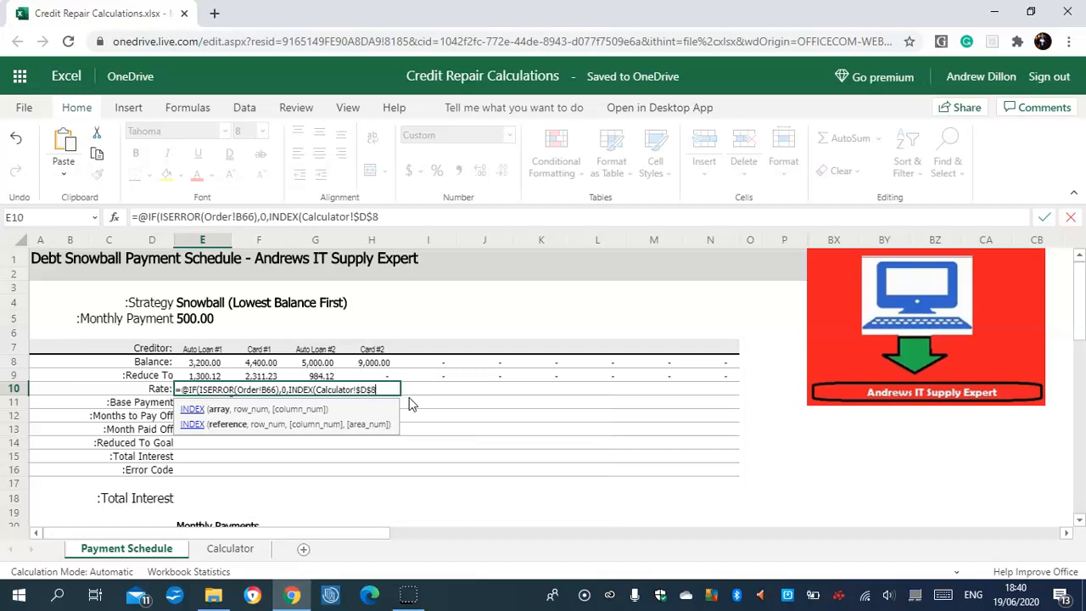
type(":$D$15,O")
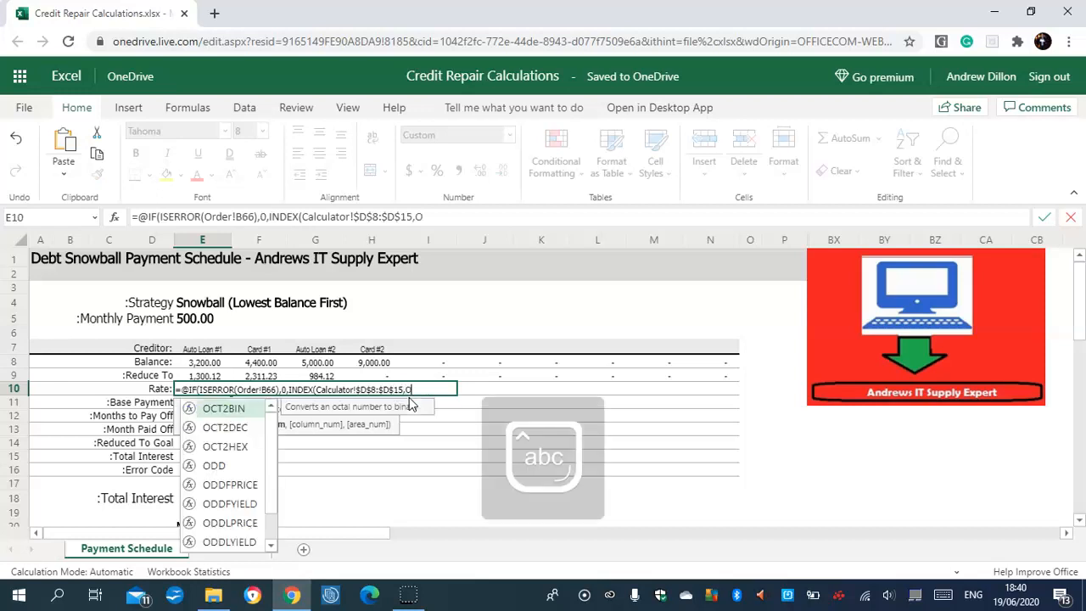
type("rder")
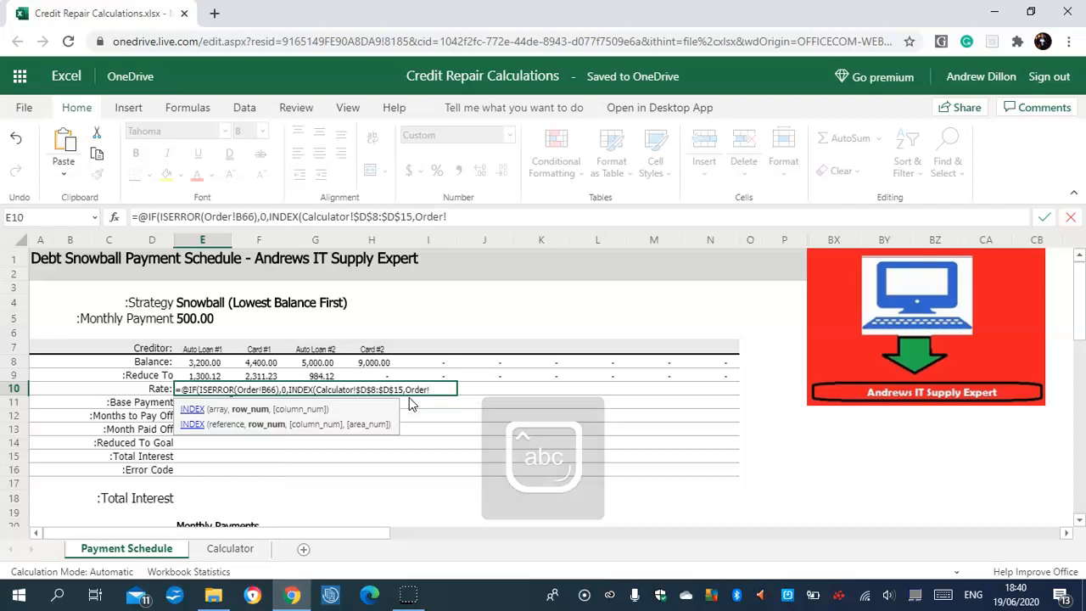
type("!B66))")
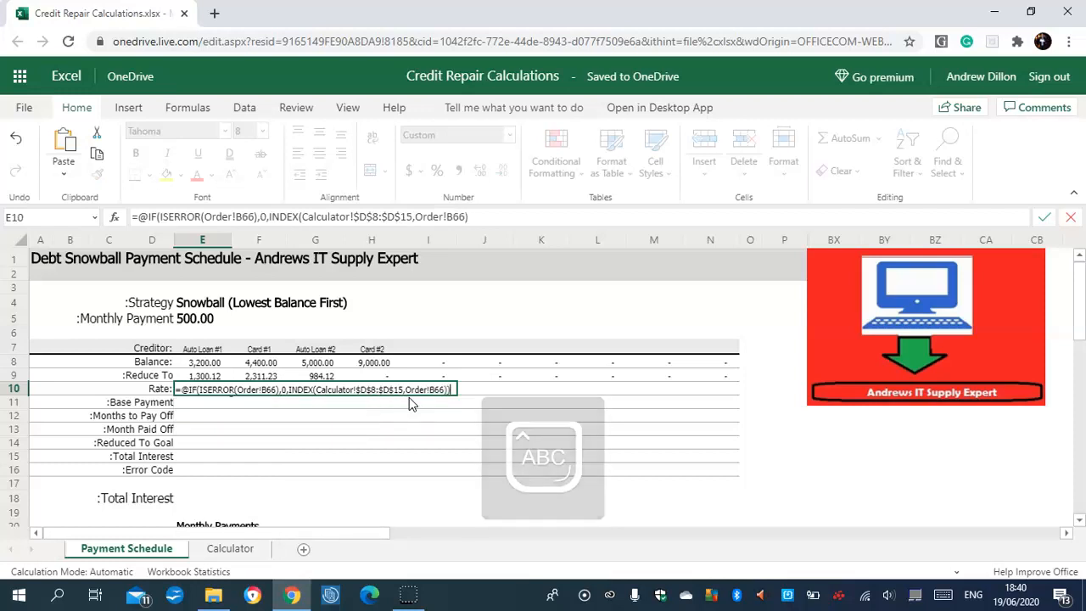
key("Return")
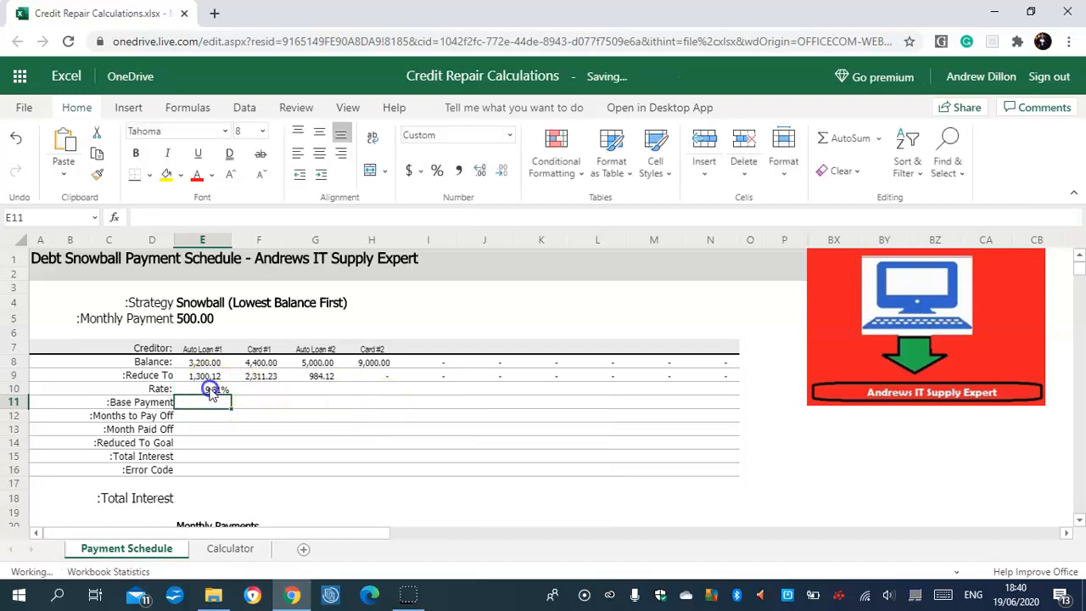
Copy the E10 Rate formula across row 10 through column H.
left_click(218, 390)
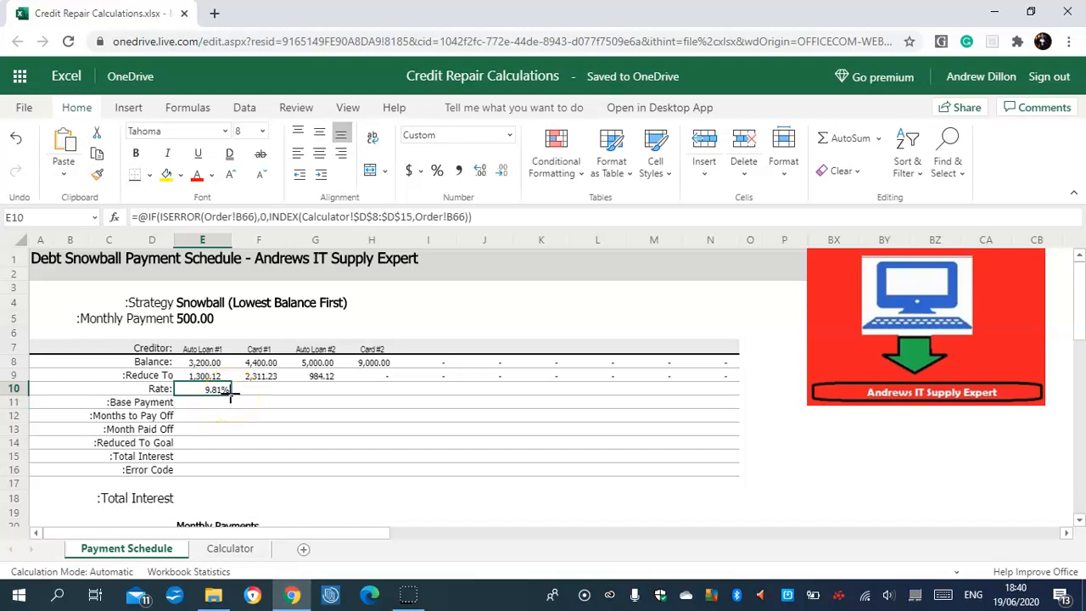
left_click_drag(230, 394, 367, 392)
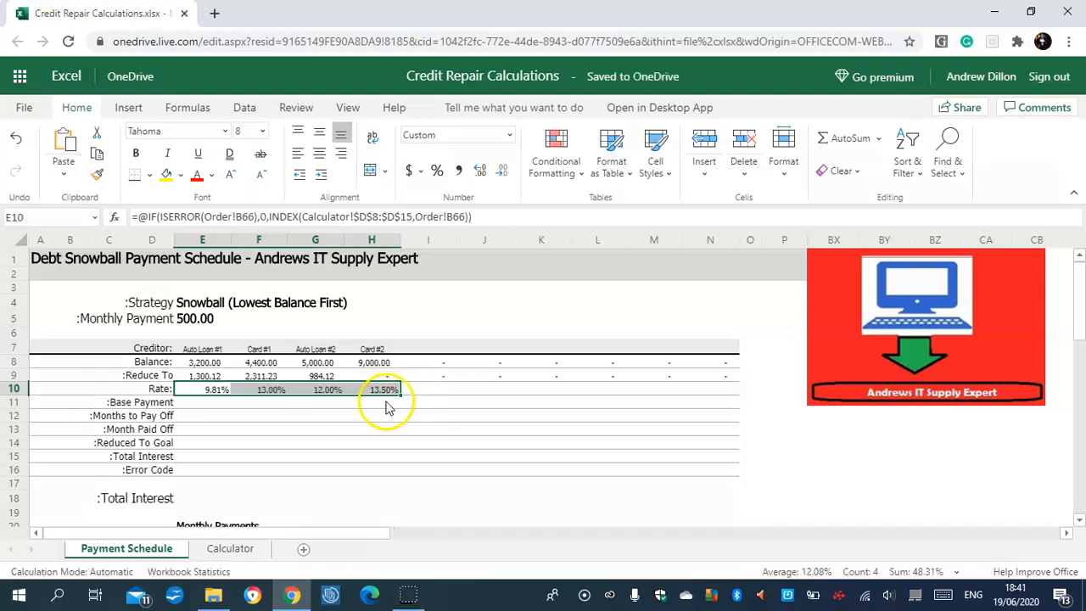
left_click(388, 395)
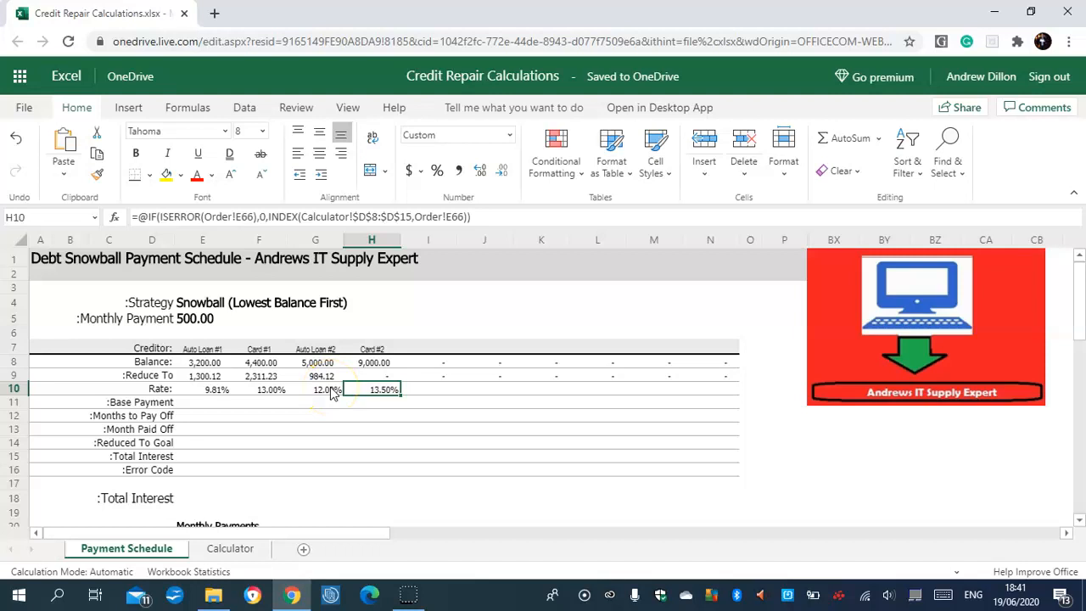
left_click(208, 404)
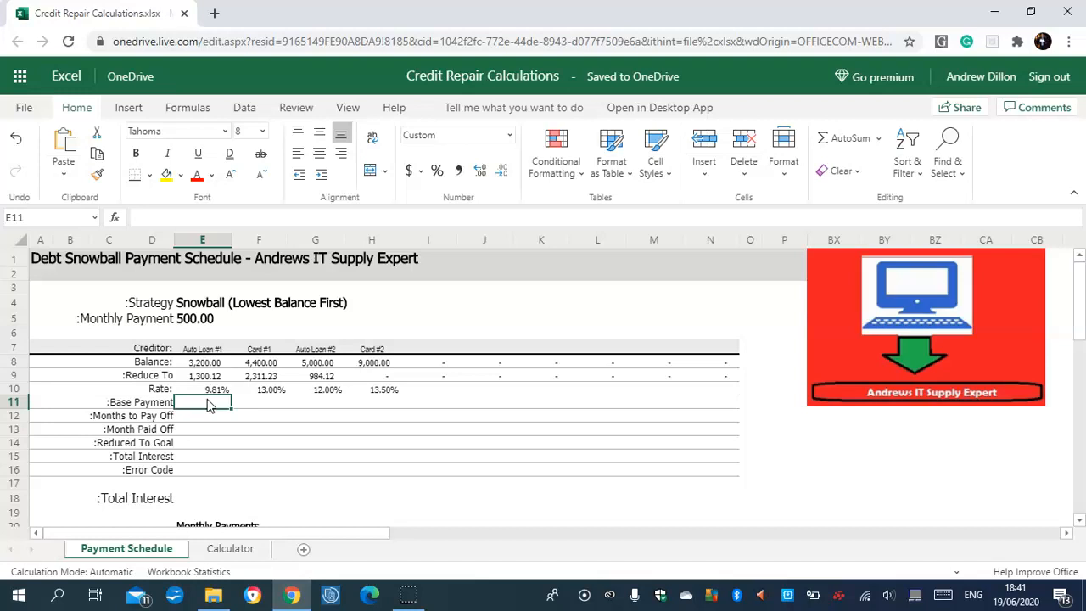
type("=@")
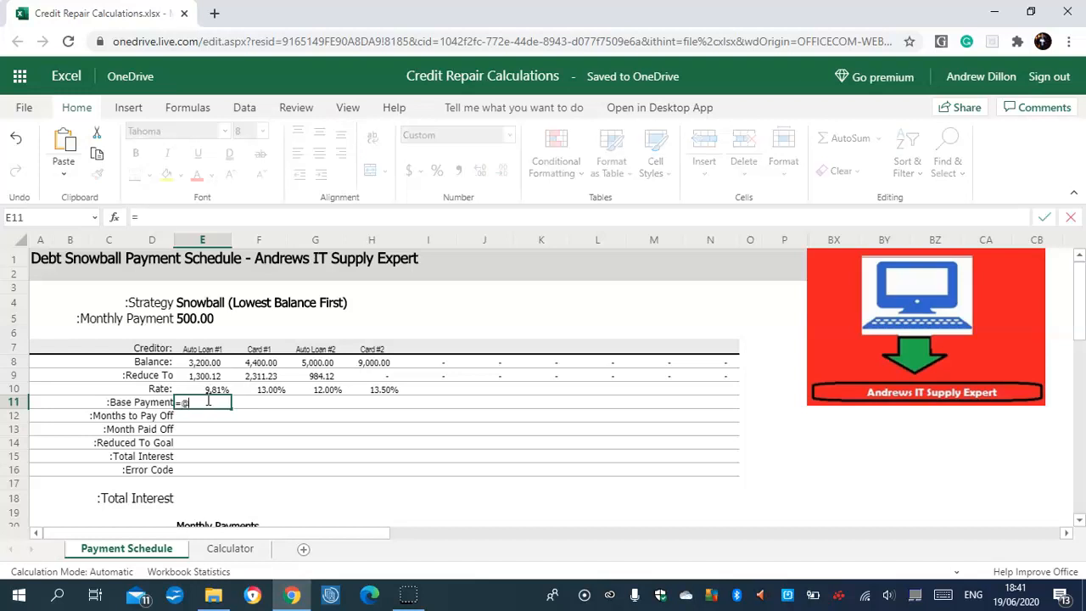
key("Caps_Lock")
type("I")
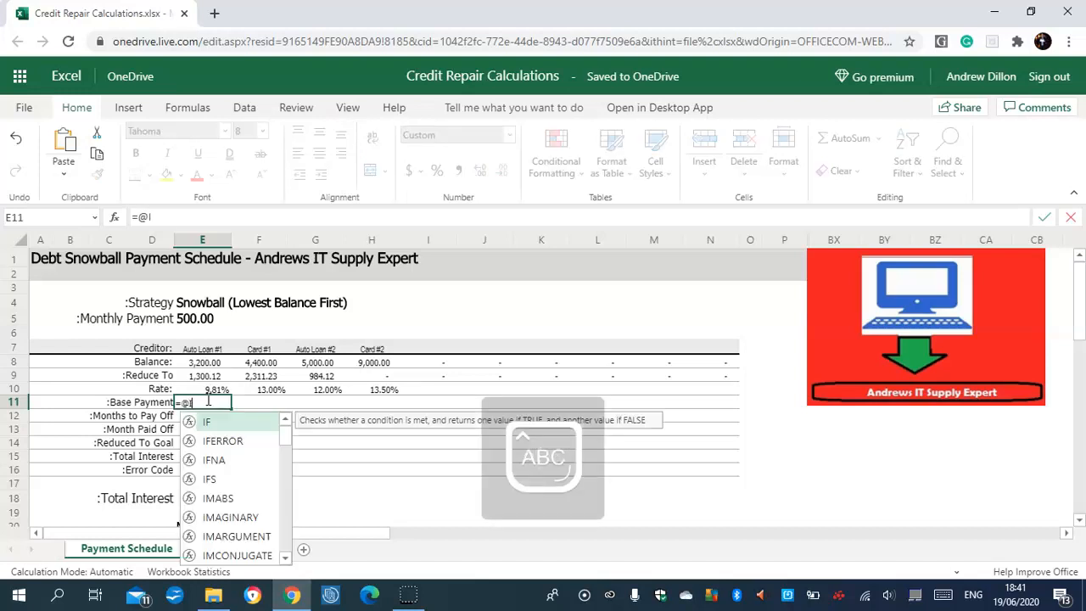
type("F(")
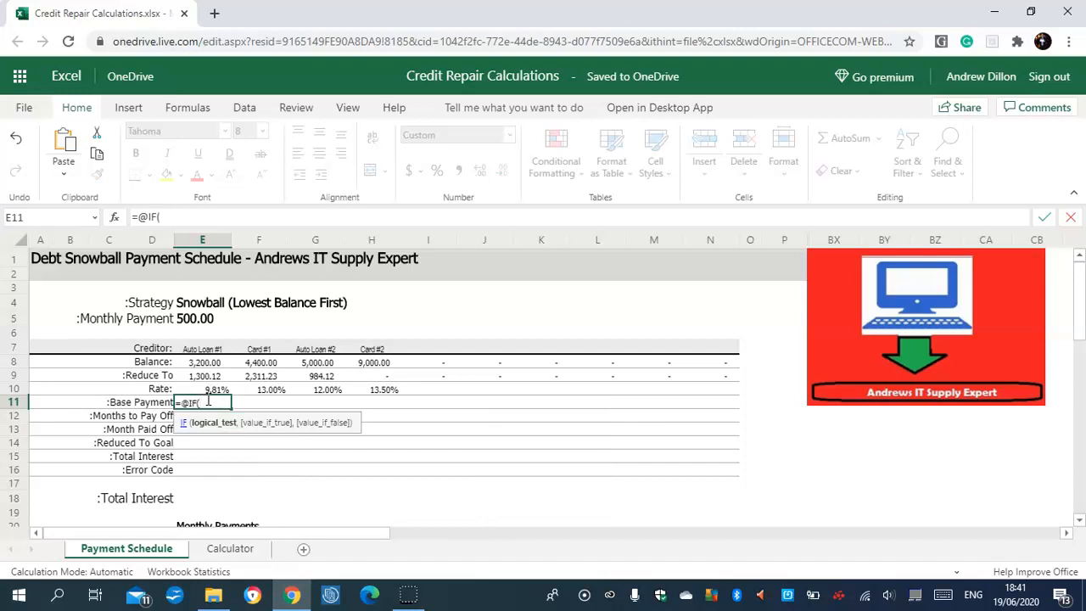
type("ISERROR")
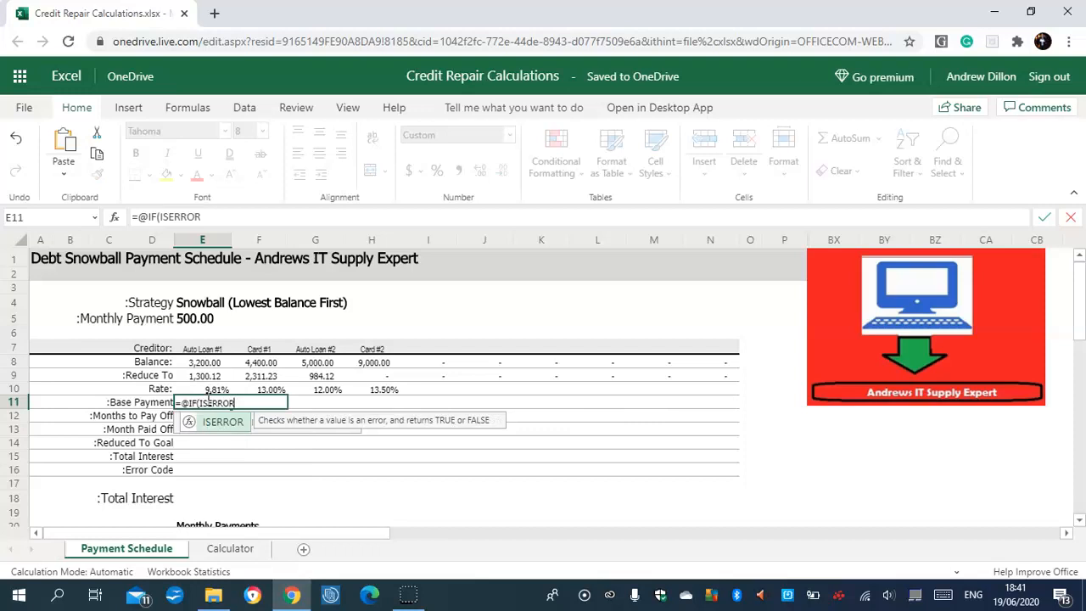
type("(O")
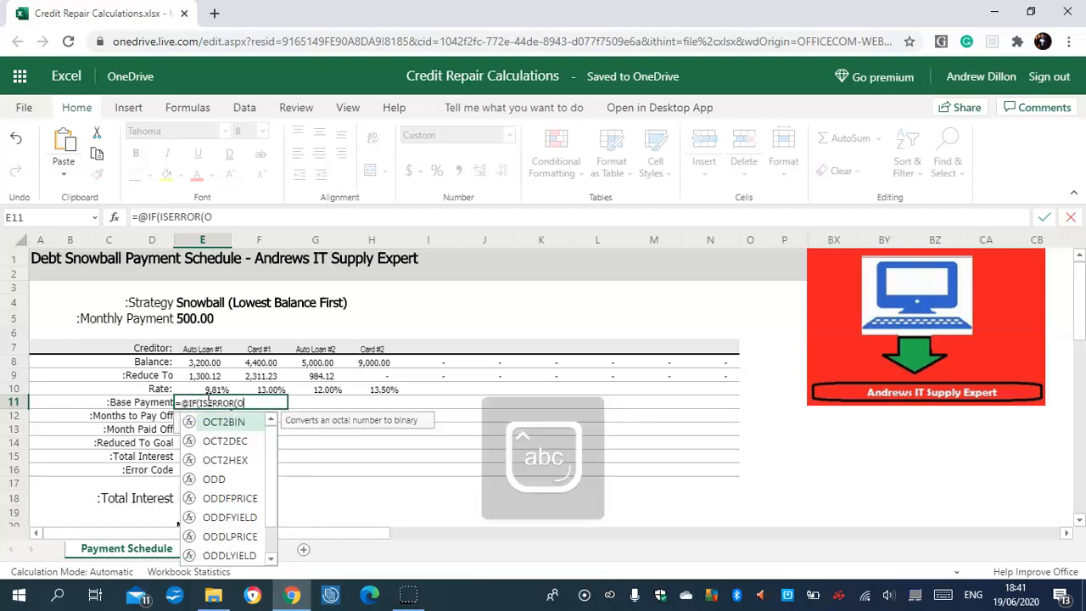
type("rder!")
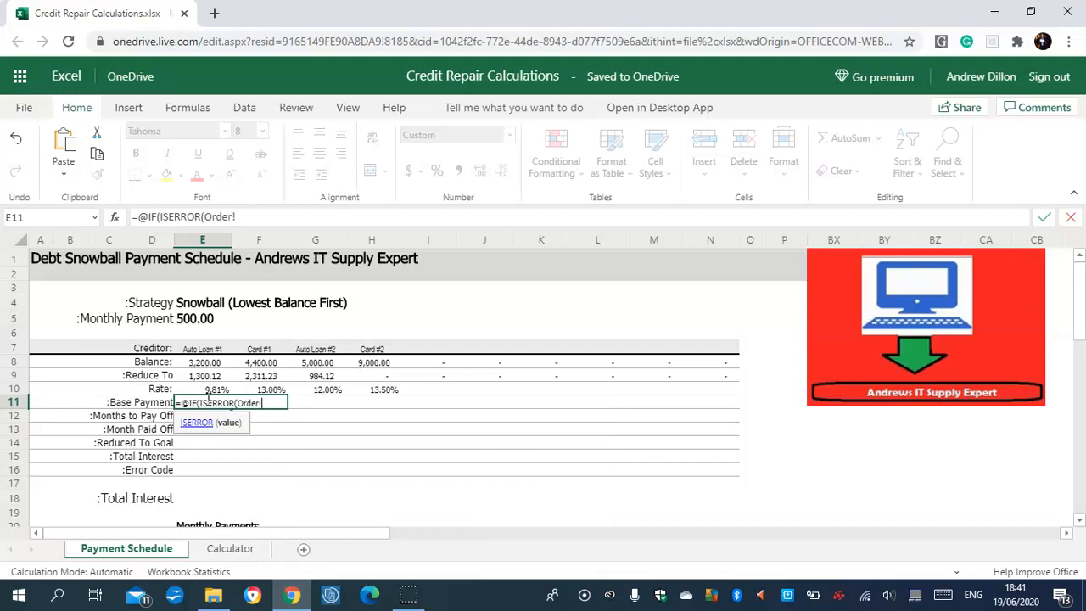
type("B66")
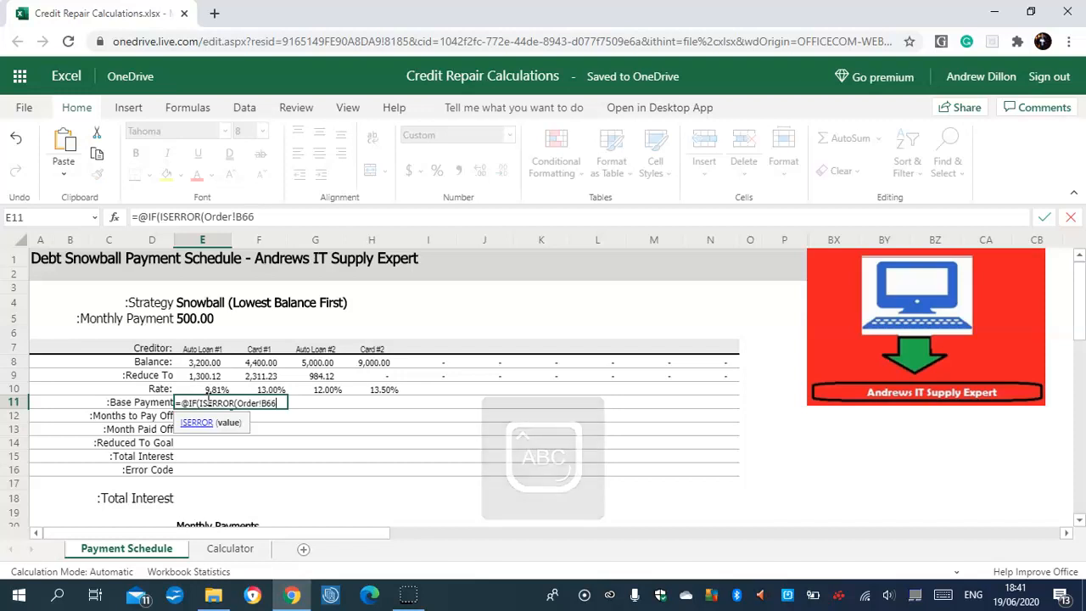
type("),")
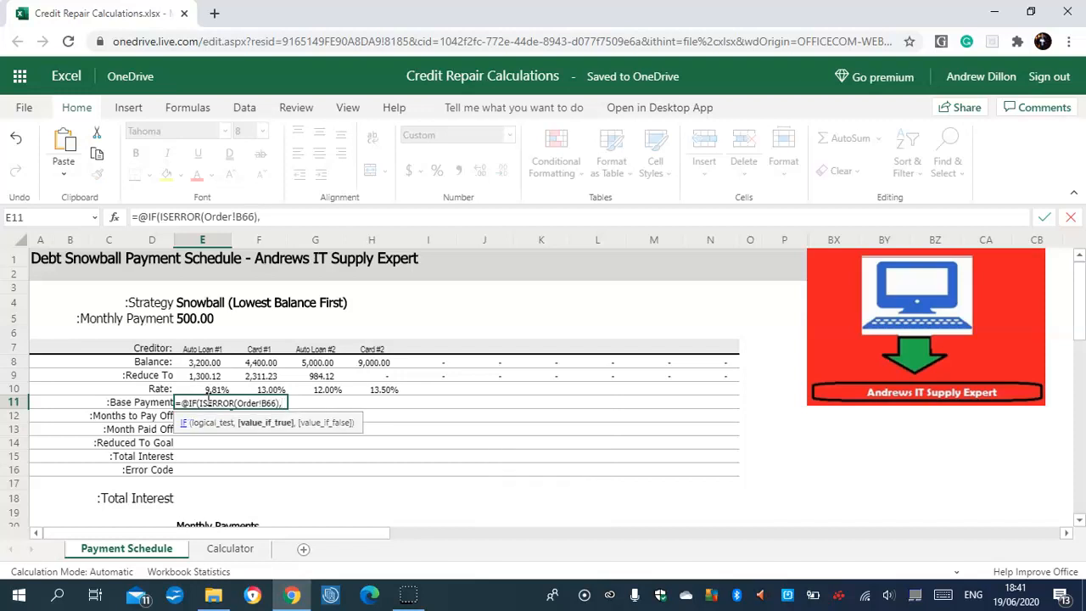
Complete the E11 formula with 0,INDEX(Calculator!$E$8:$E$15,Order!B66)) and enter it.
type("0,INDEX")
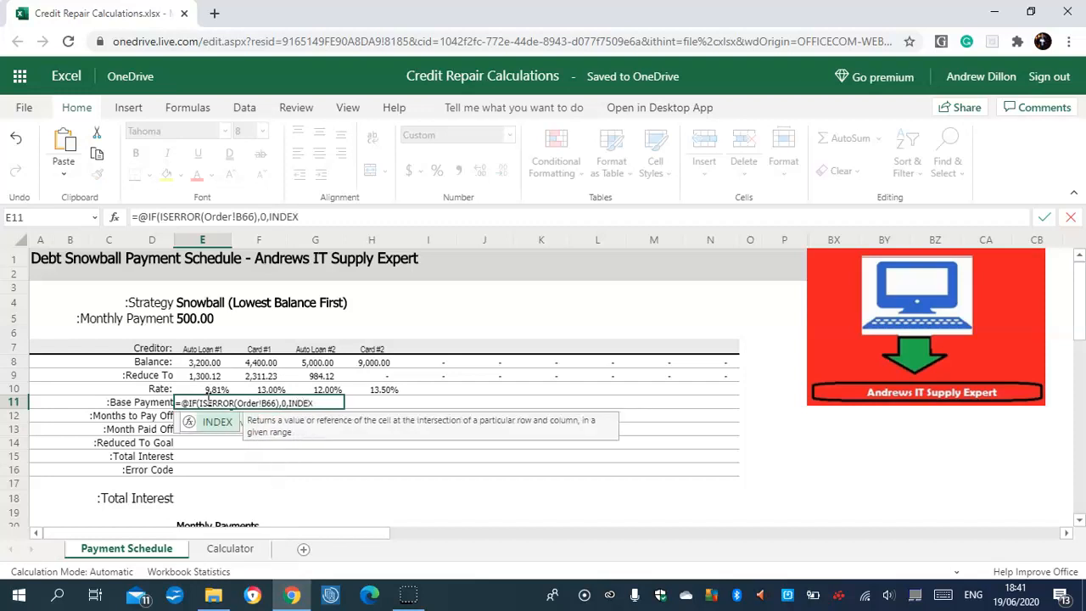
type("(C")
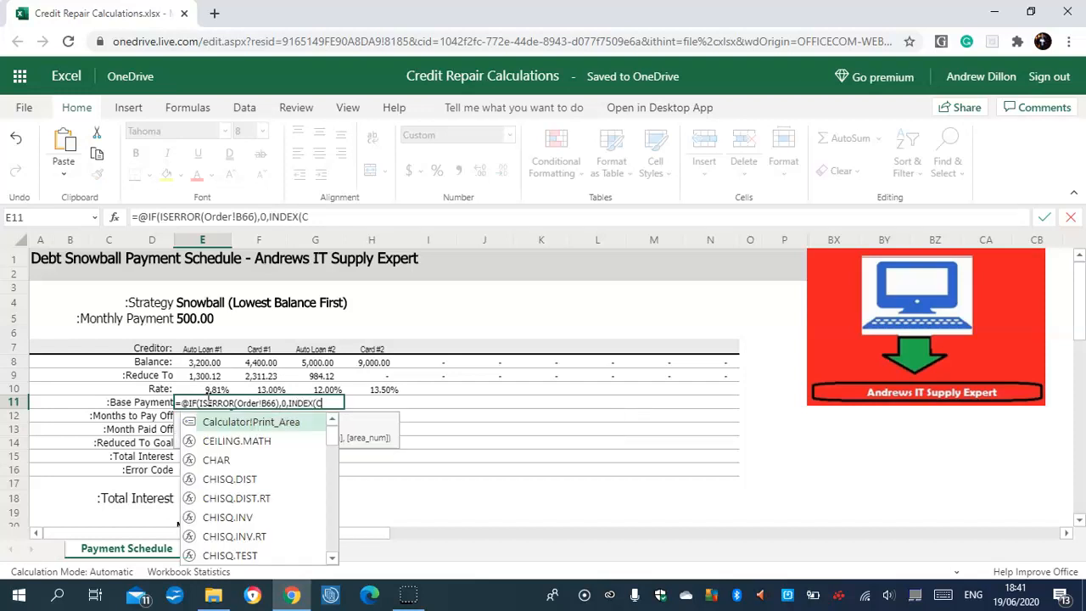
type("alcul")
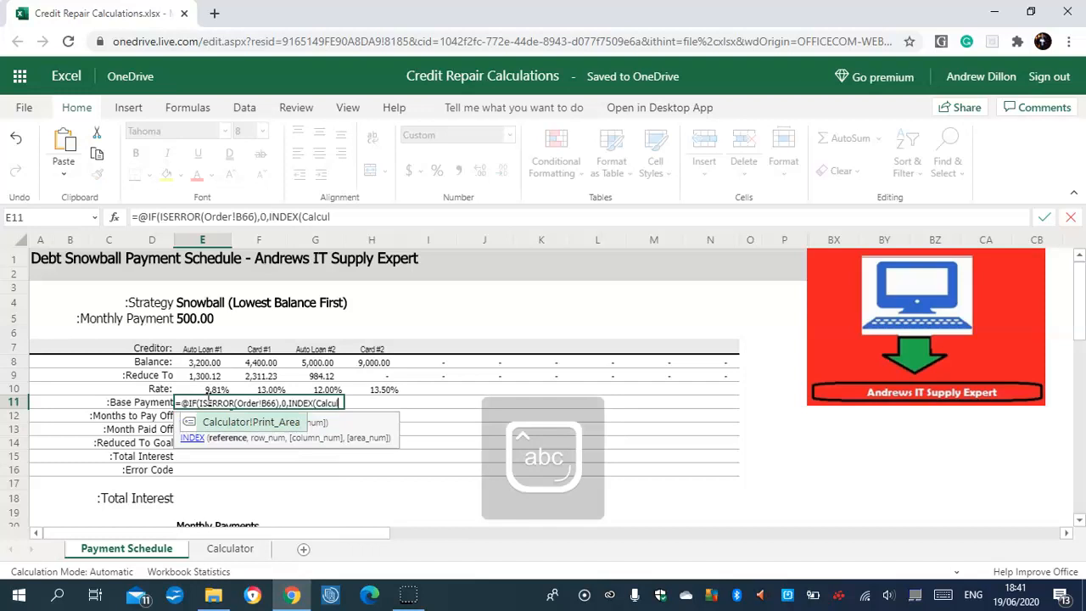
type("ator!")
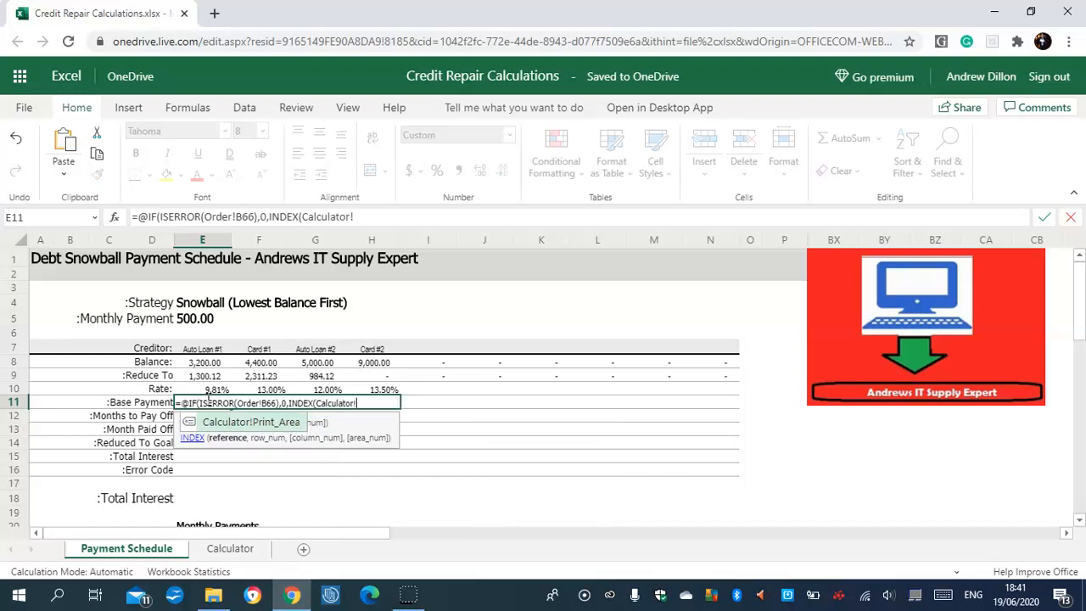
type("$E")
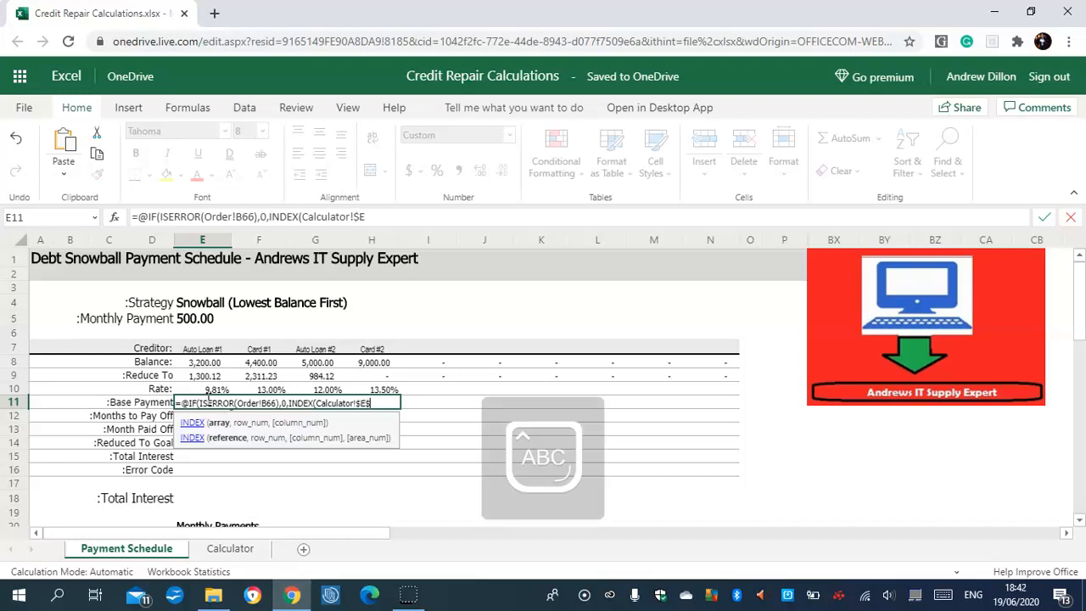
type("$8:")
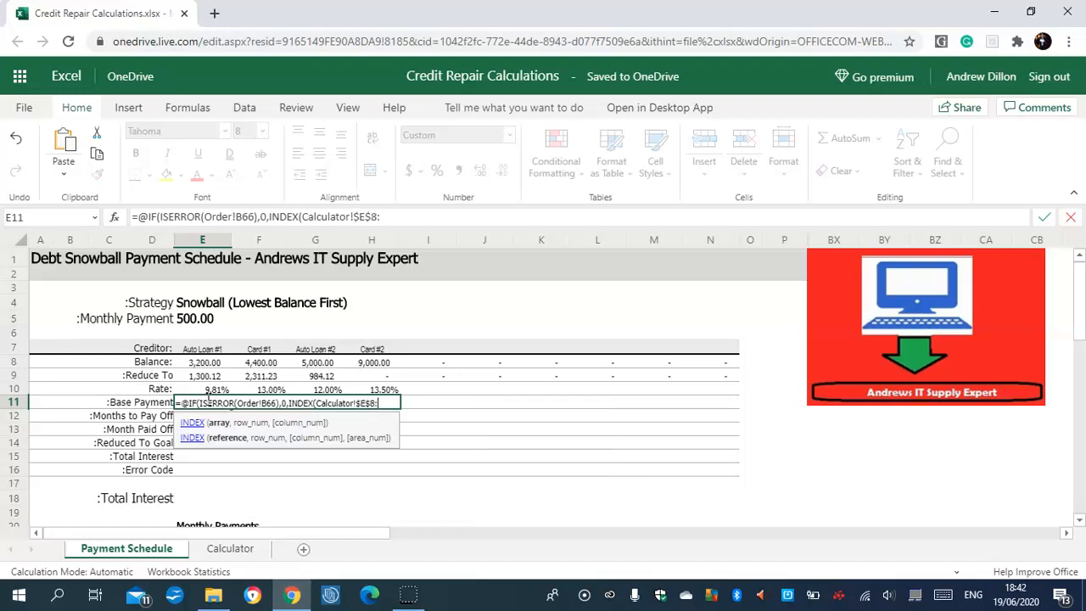
type("$E$18")
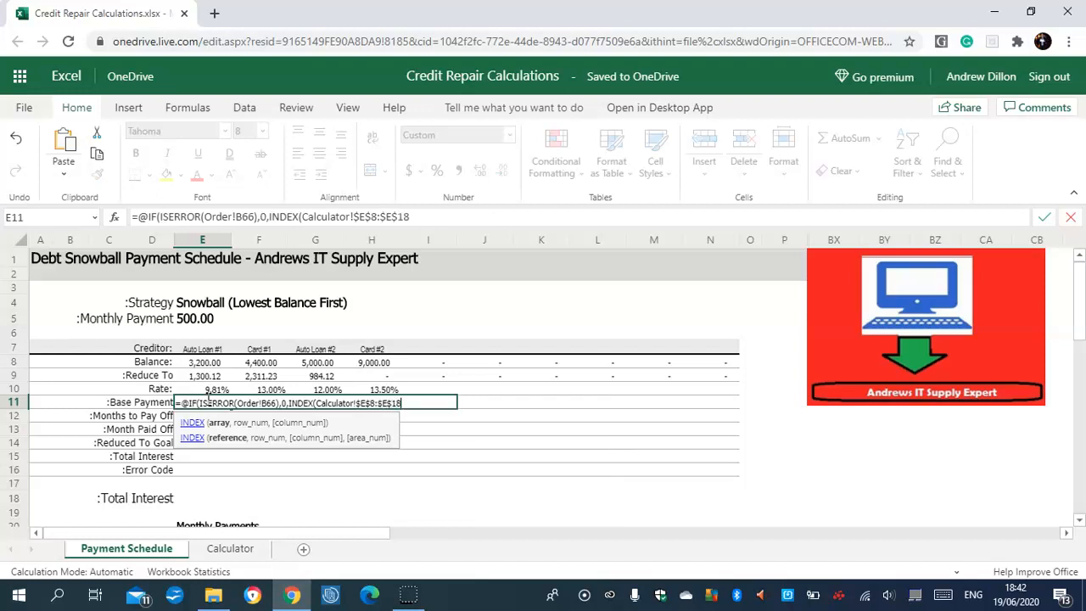
key("BackSpace")
type("5,O")
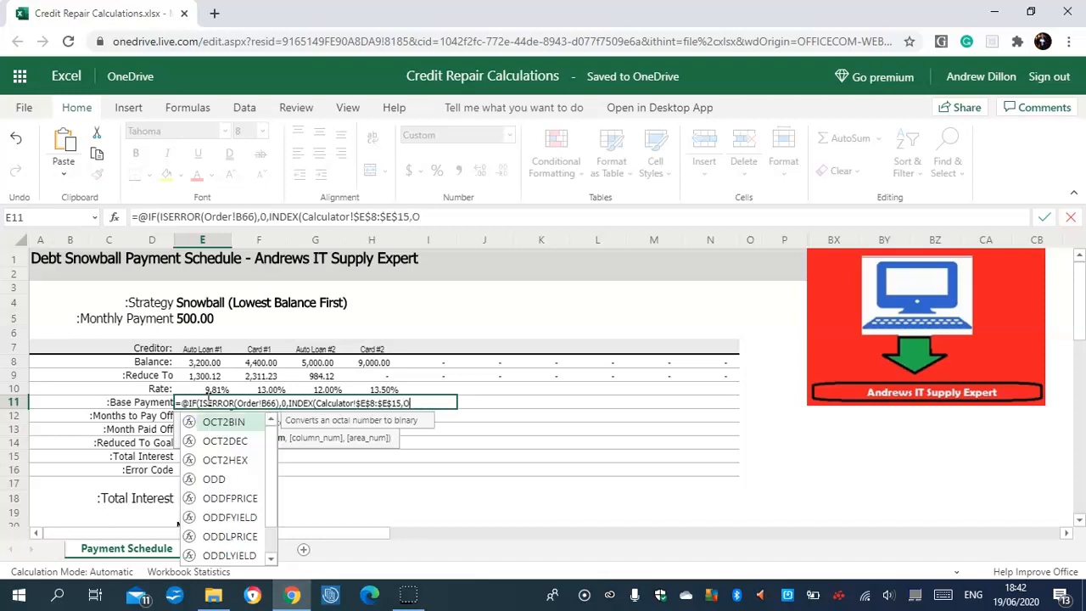
type("rder!")
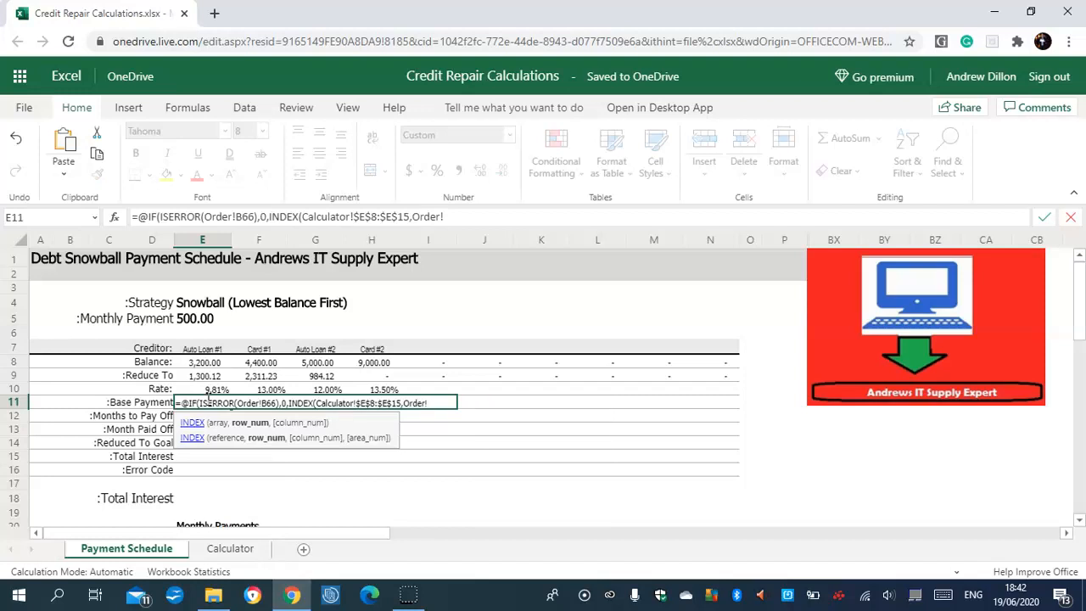
type("B66")
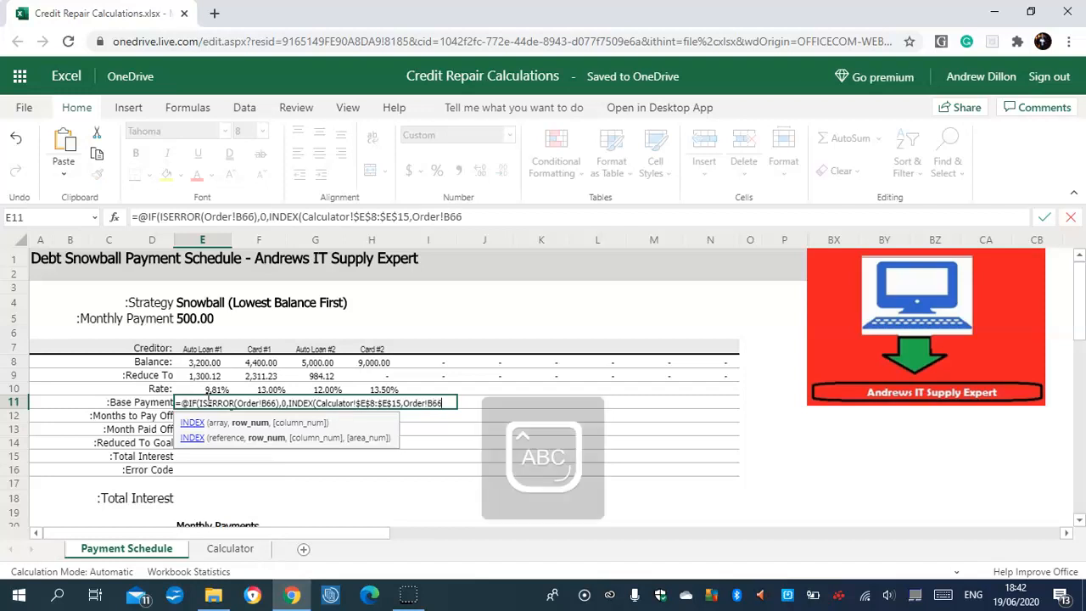
type("))")
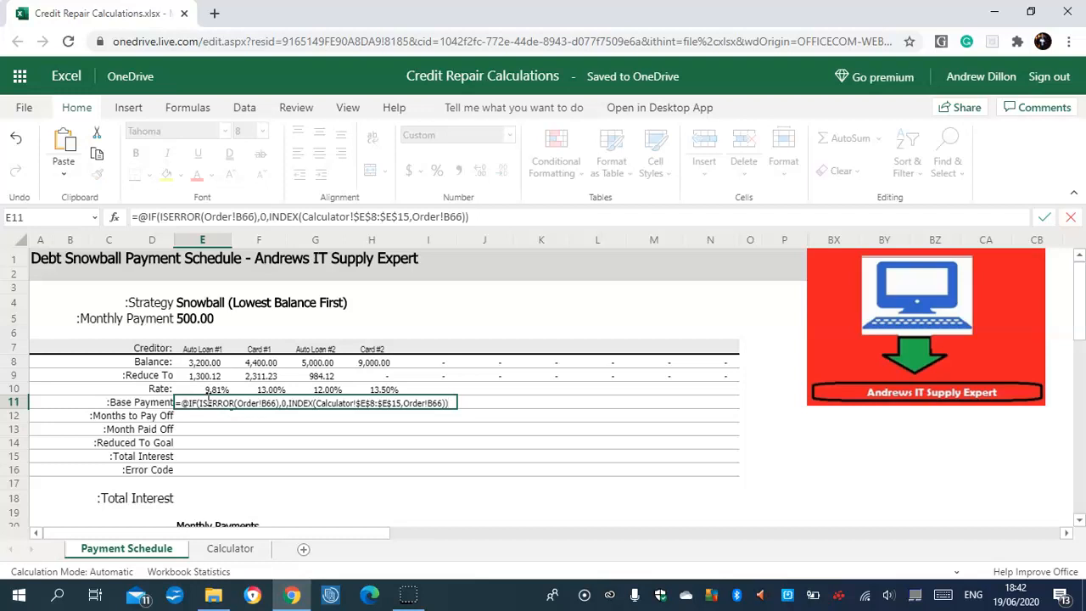
key("Return")
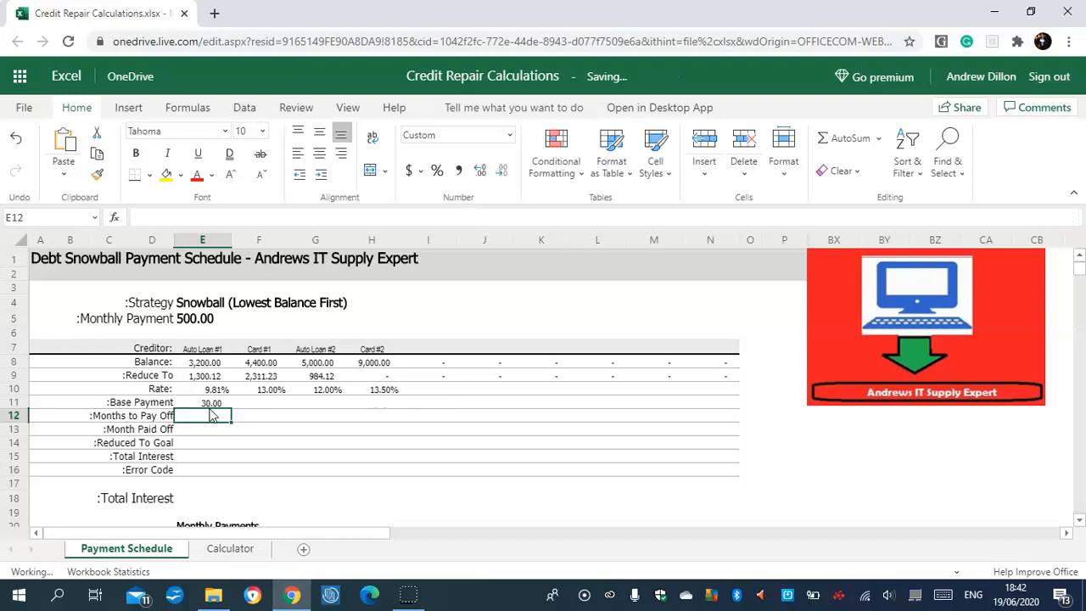
Copy the E11 Base Payment formula across row 11 through column H and select cell E12 beside Months to Pay Off.
left_click(213, 404)
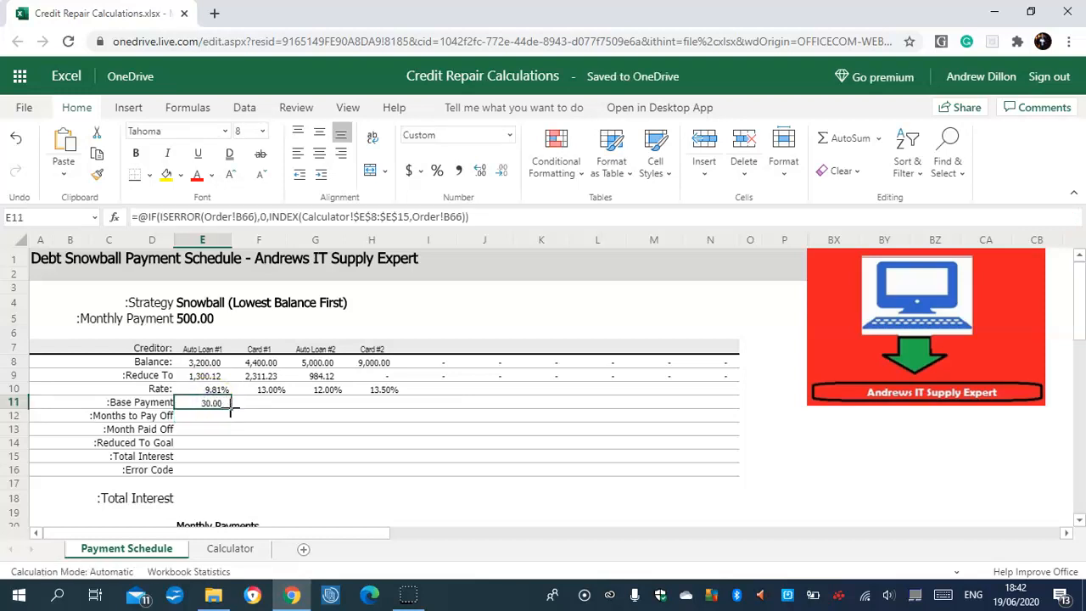
left_click_drag(245, 408, 382, 400)
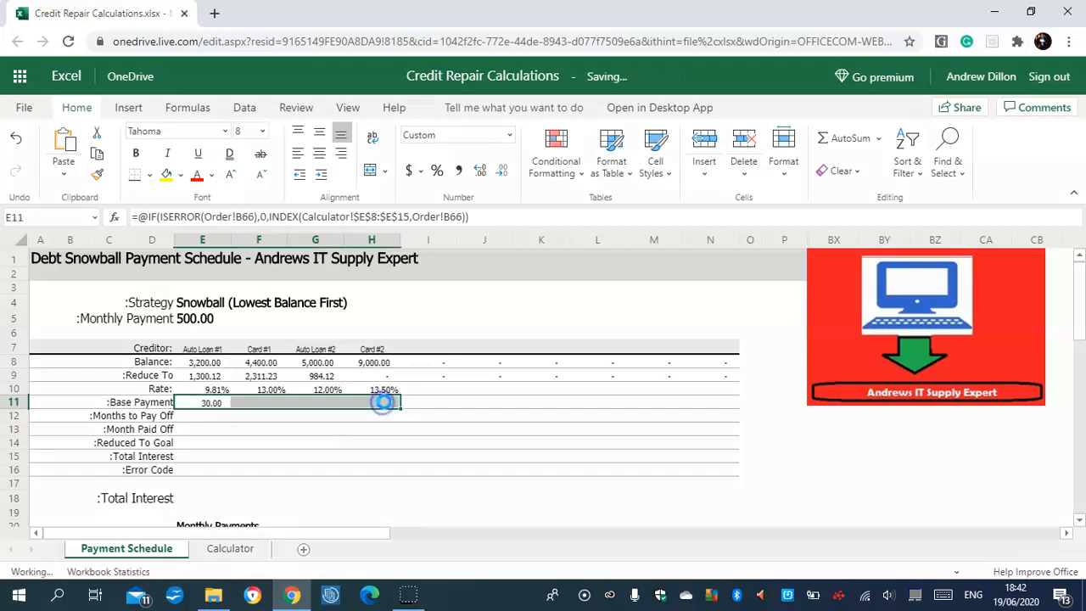
left_click(273, 406)
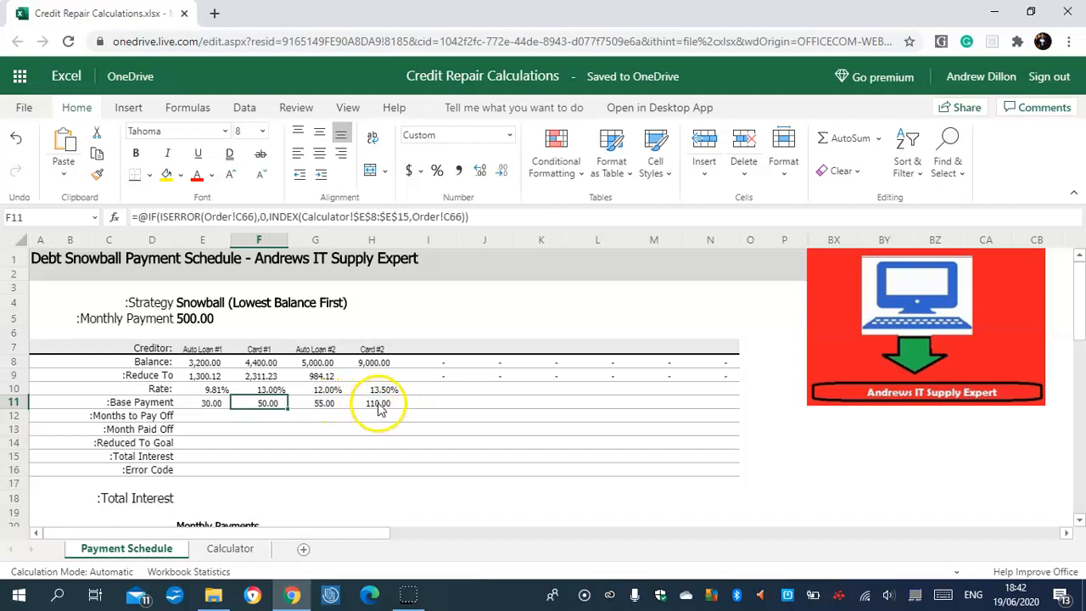
left_click(202, 416)
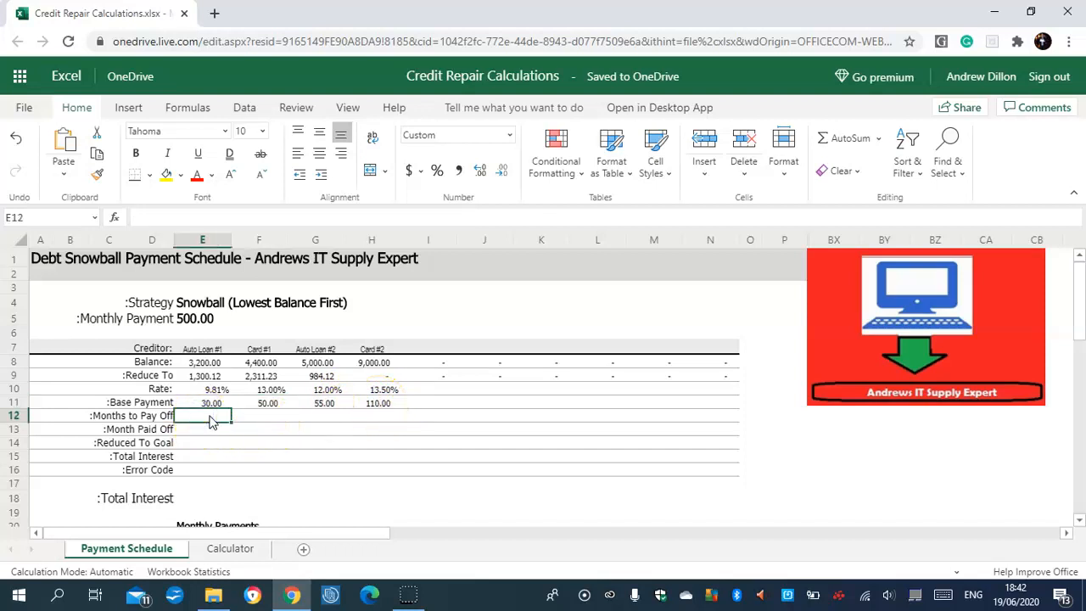